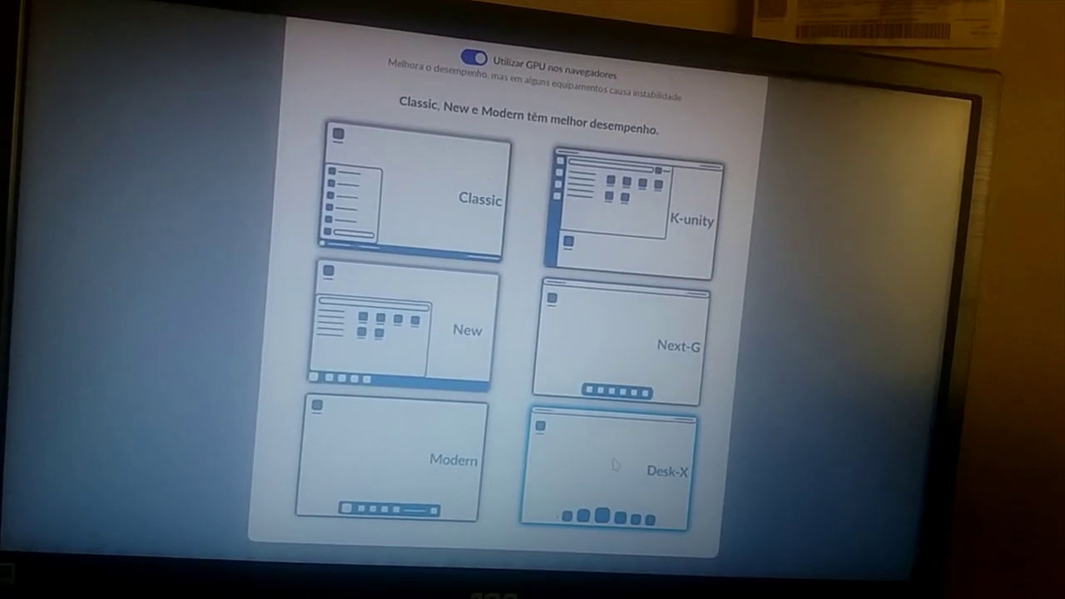
Choose the Desk-X desktop layout.
click(611, 465)
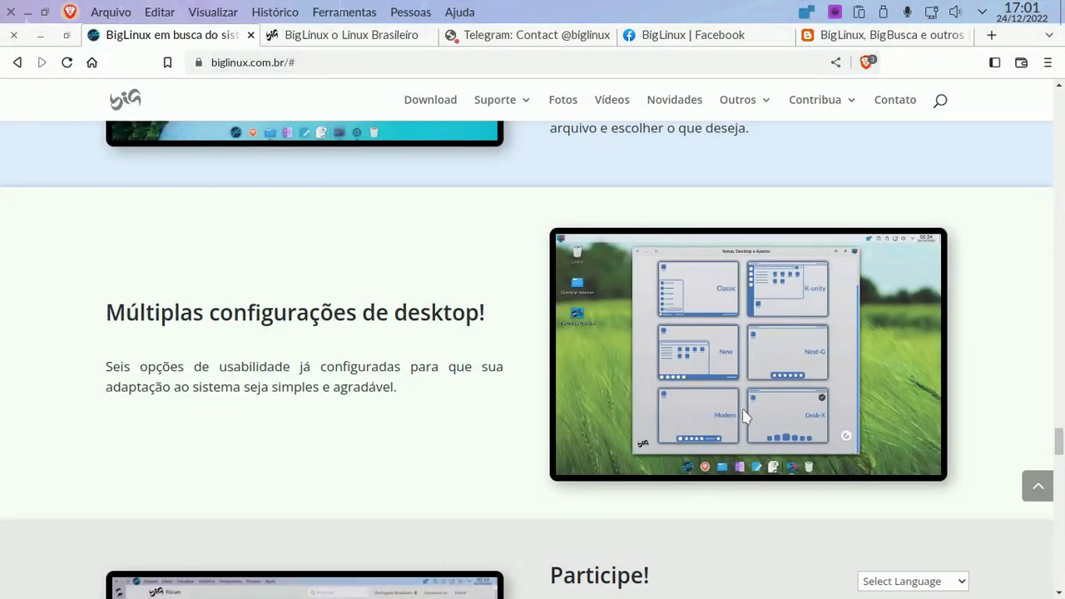
Review the BigLinux home page sections on desktop configurations, community participation and user testimonials.
scroll(508, 407, down, 3)
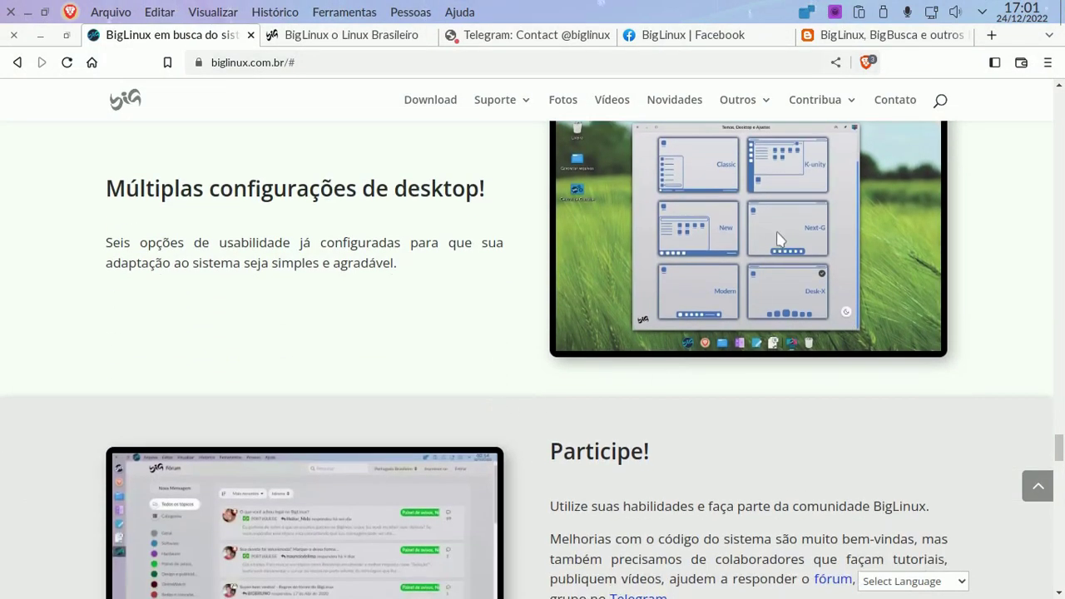
scroll(533, 383, down, 5)
scroll(541, 371, down, 3)
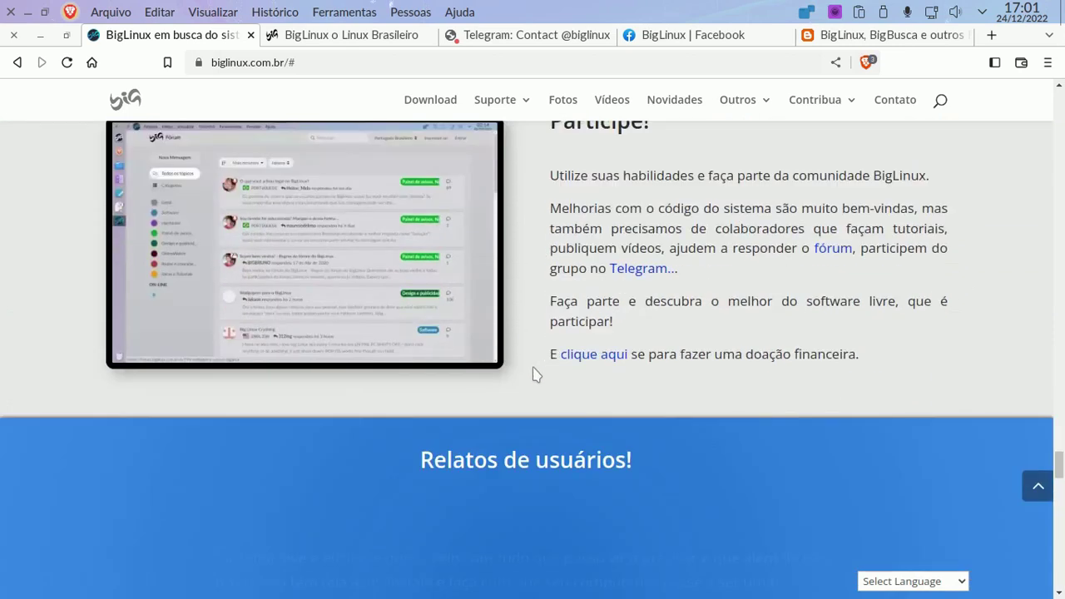
scroll(612, 299, down, 2)
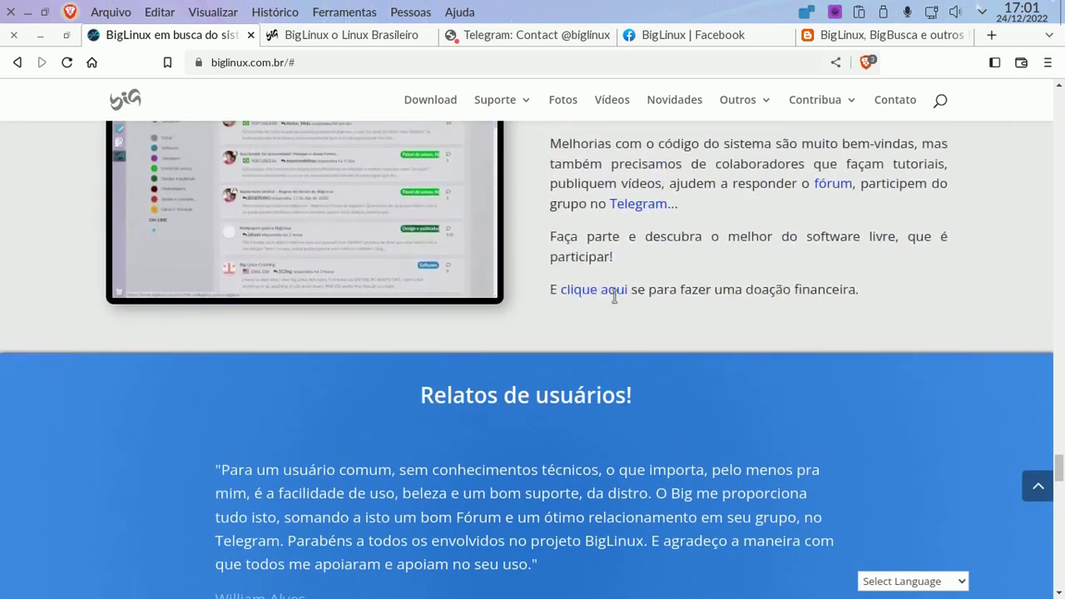
scroll(575, 191, up, 3)
Open the BigLinux Telegram group link with xdg-open and close its web page.
click(521, 37)
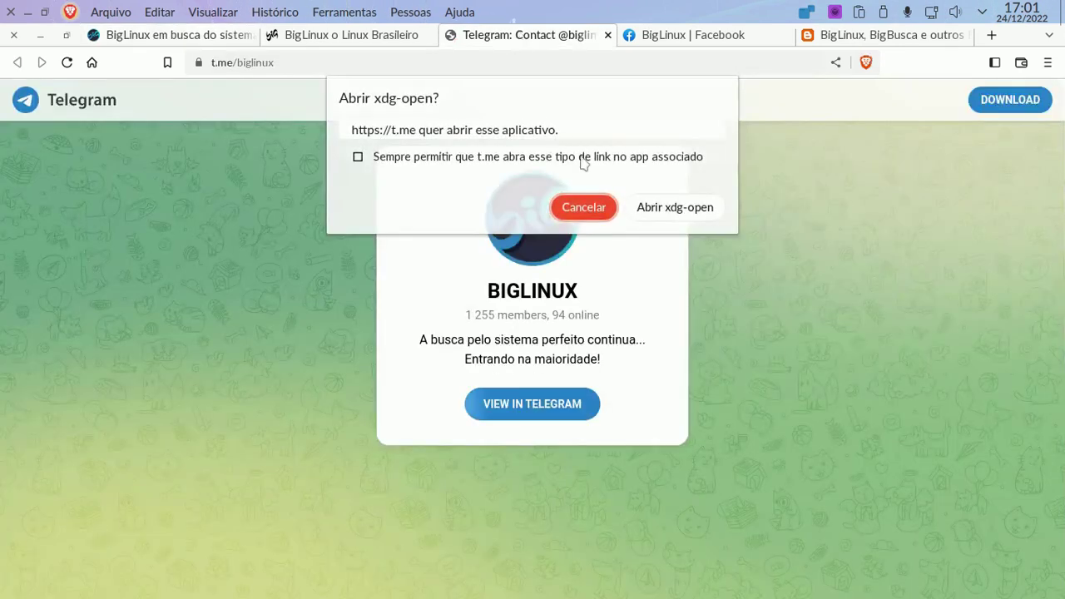
click(676, 207)
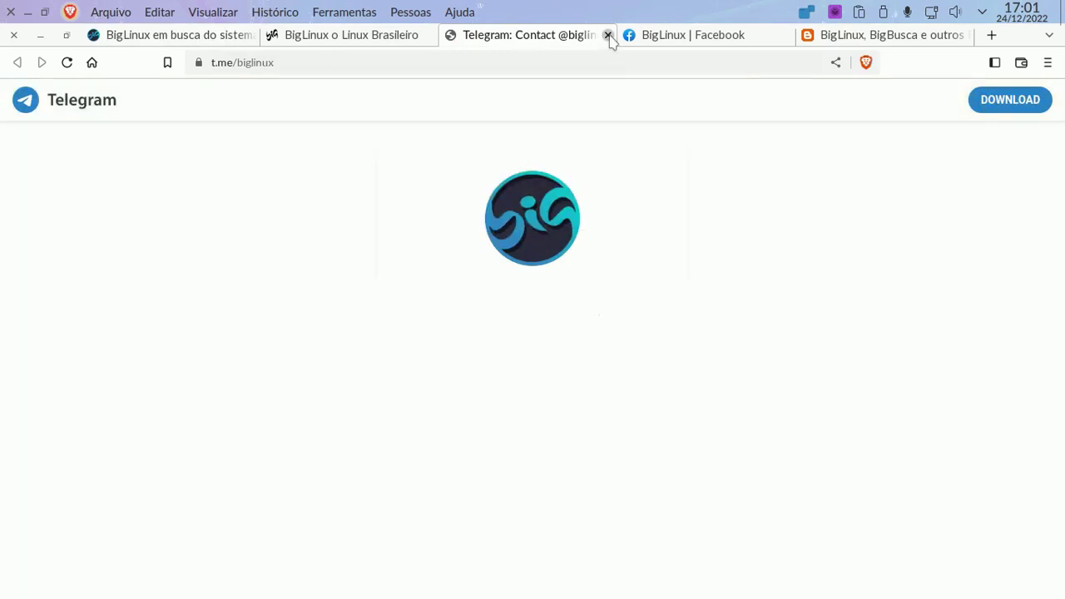
click(607, 35)
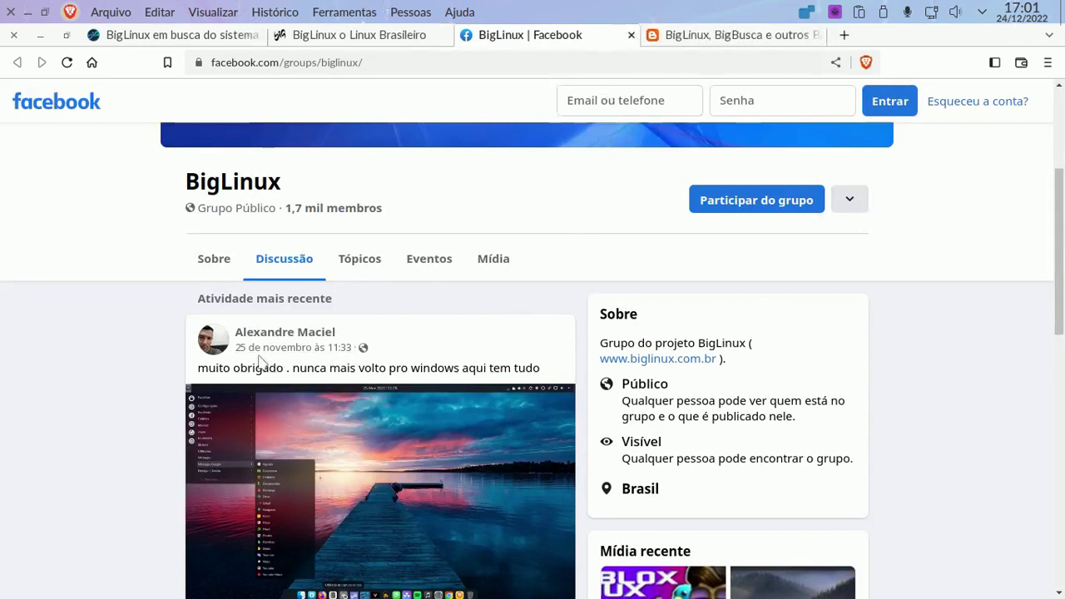
Look through the recent posts and comments in the BigLinux Facebook group.
scroll(258, 364, down, 2)
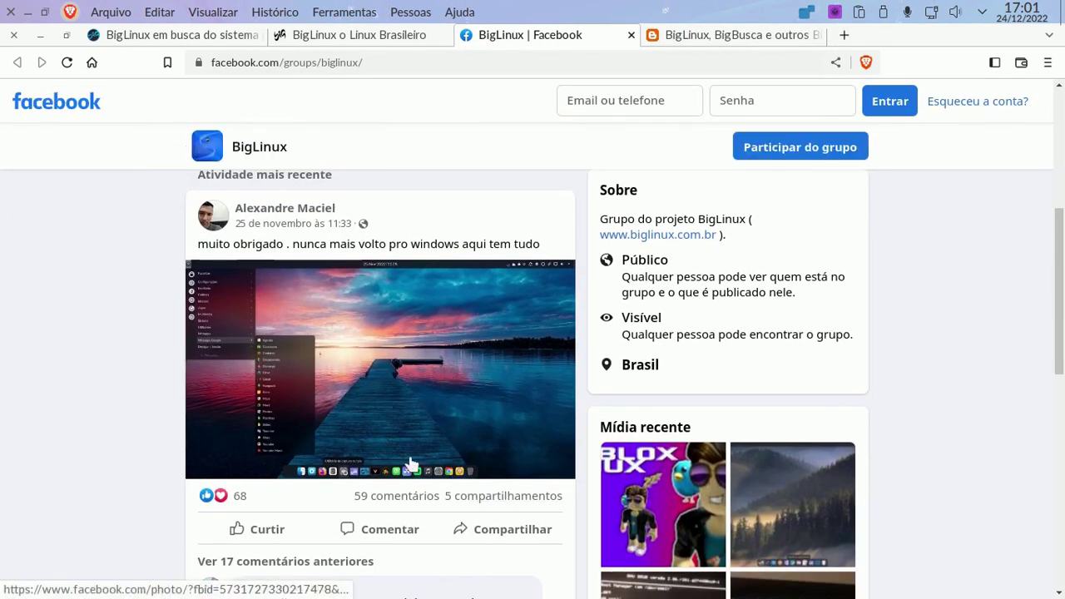
scroll(292, 435, down, 6)
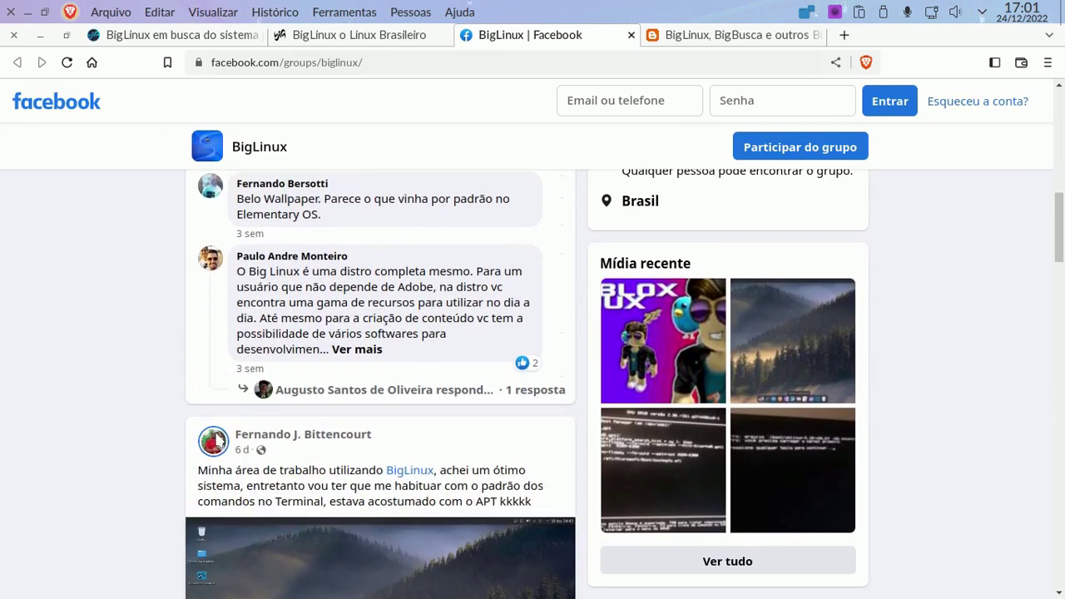
scroll(221, 333, up, 4)
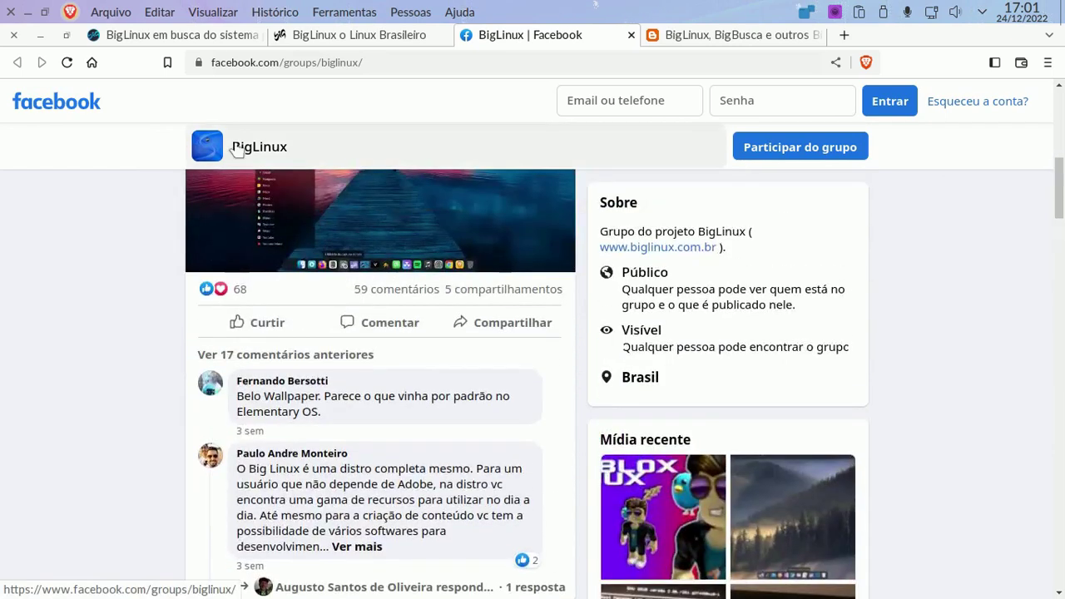
Browse the latest articles on the BigLinux blog at biglinux.blogspot.com.
click(708, 38)
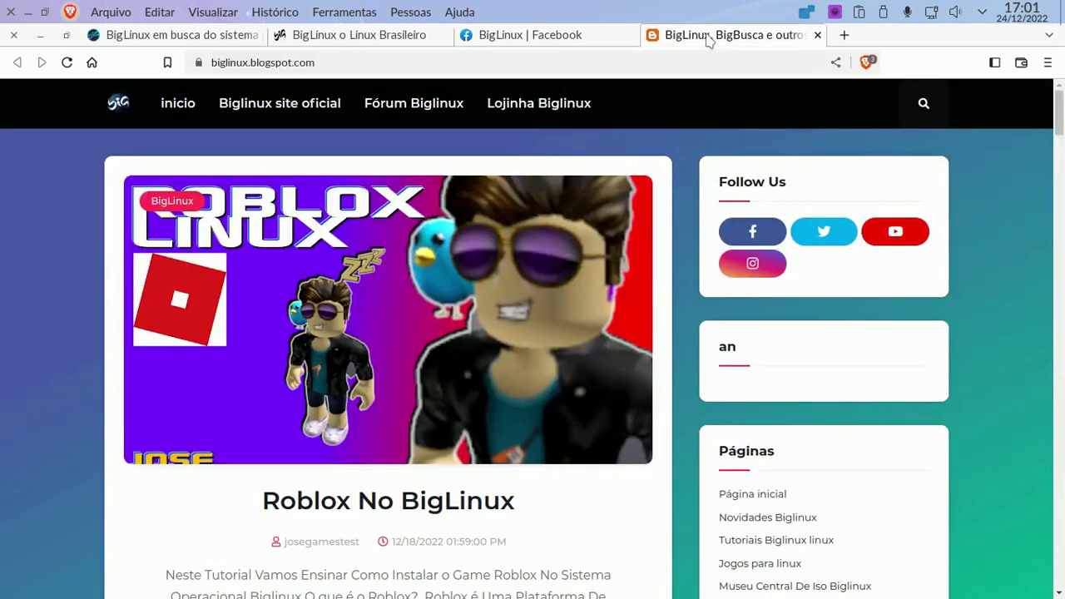
scroll(583, 279, down, 2)
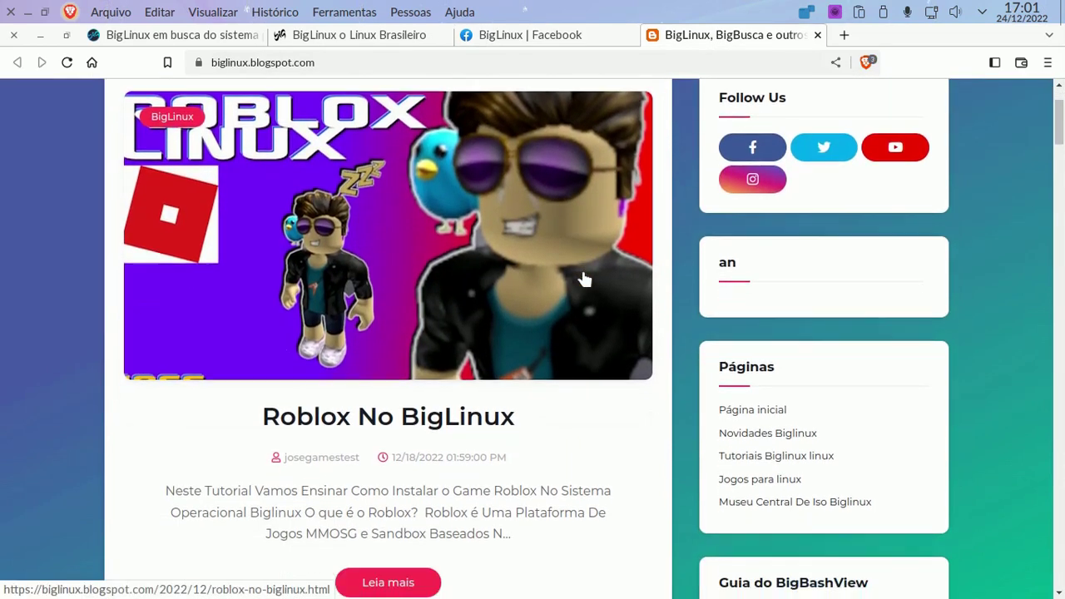
scroll(583, 279, down, 6)
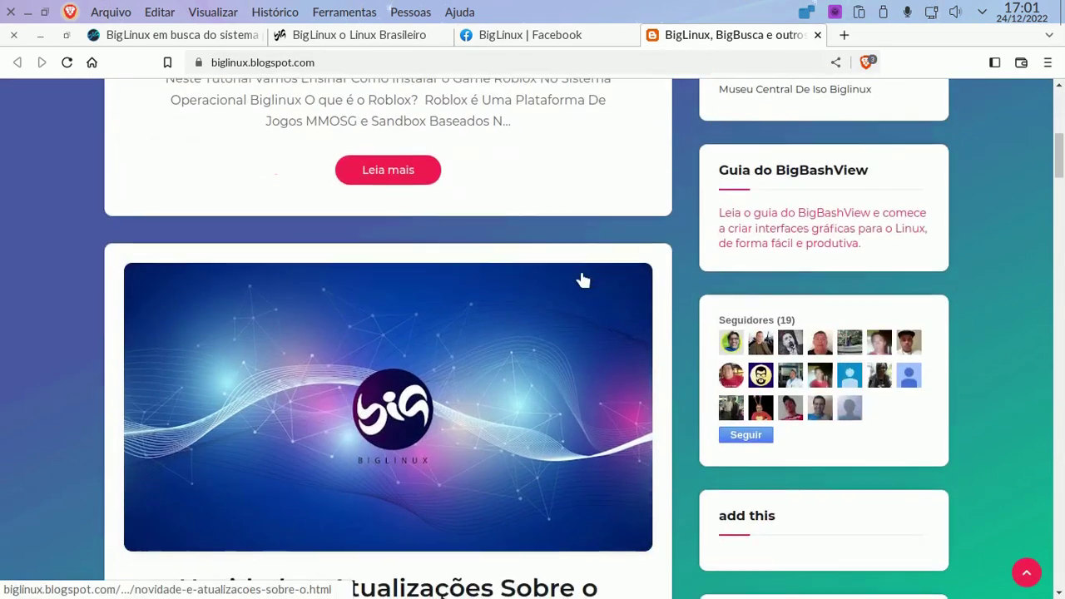
scroll(583, 279, down, 2)
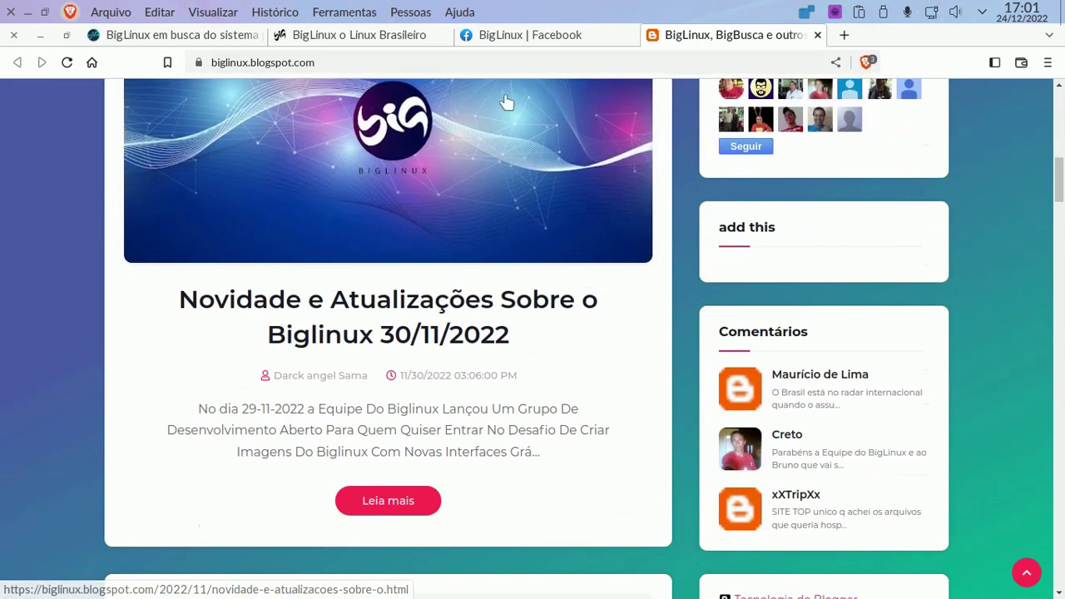
Browse the list of recent topics on the BigLinux forum.
click(420, 38)
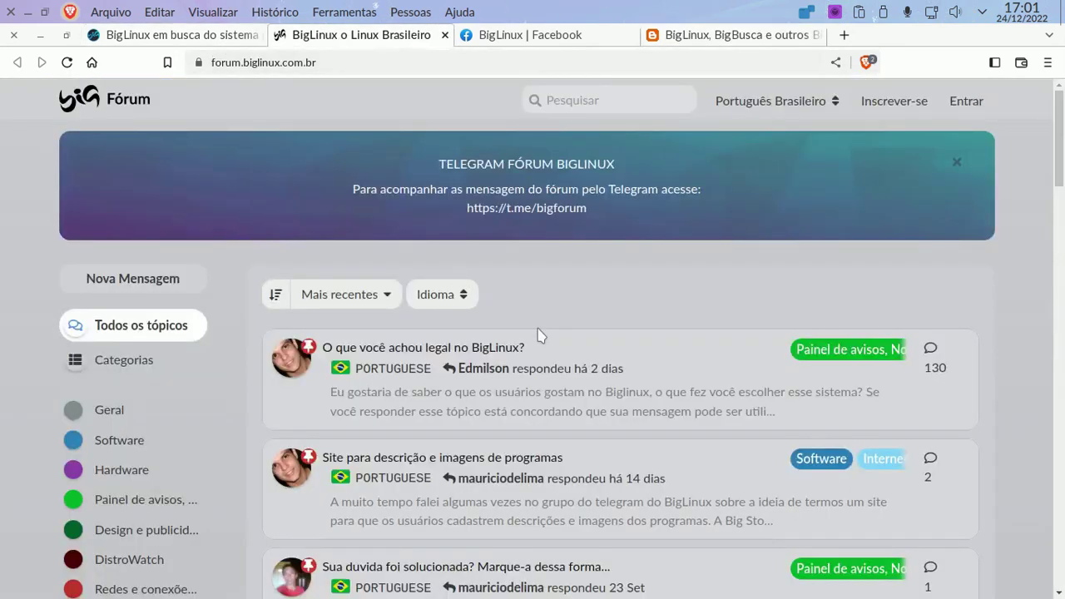
scroll(572, 297, down, 1)
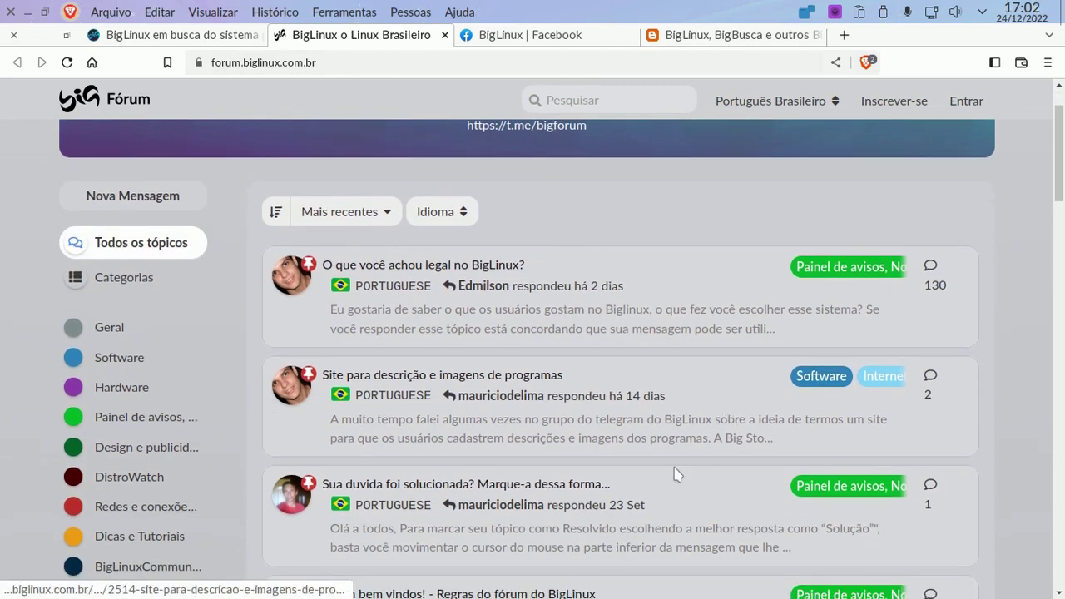
scroll(507, 408, down, 2)
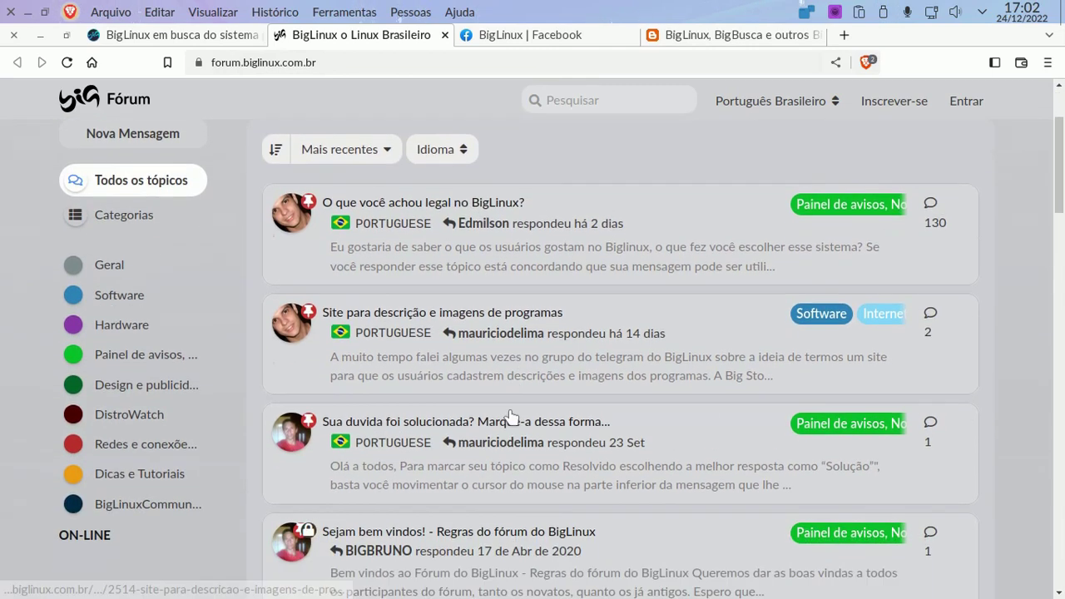
scroll(786, 248, down, 2)
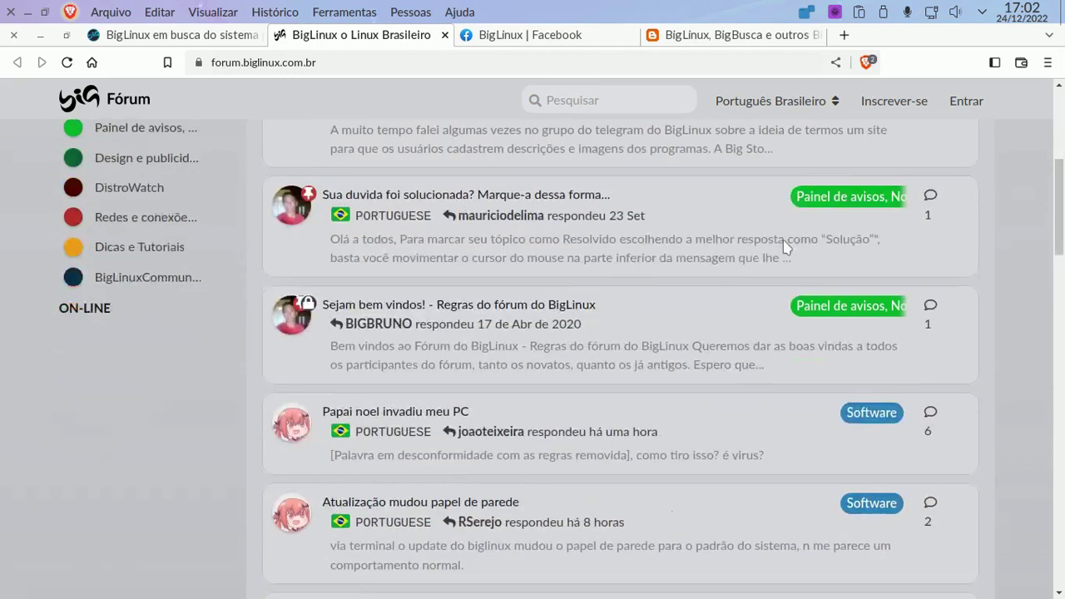
Search the web in a new tab for "distrowatch biglinux" and open the BigLinux page on DistroWatch.com.
click(845, 36)
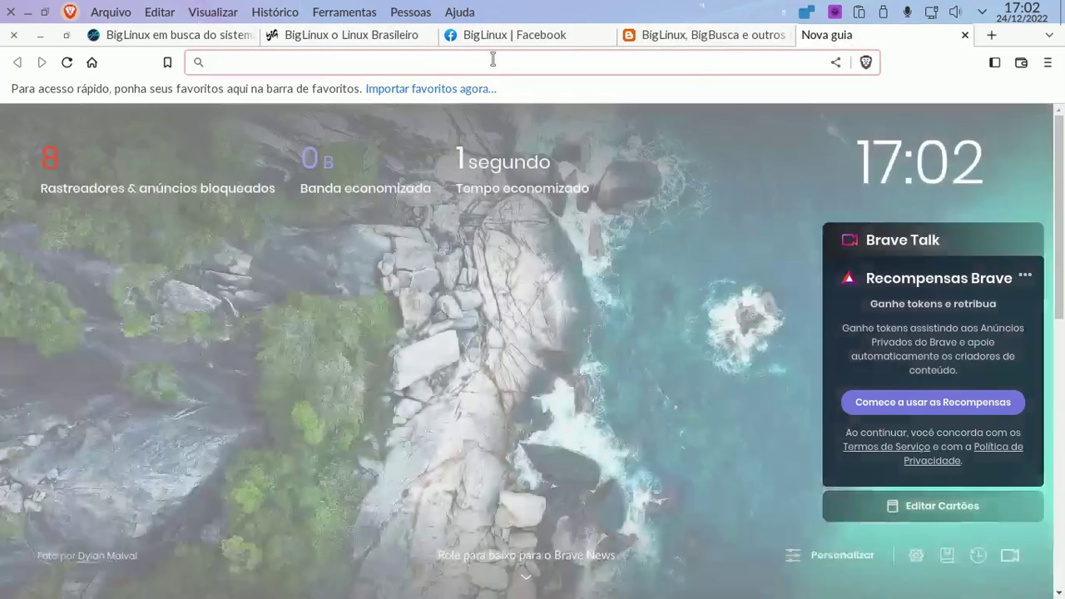
text(dis)
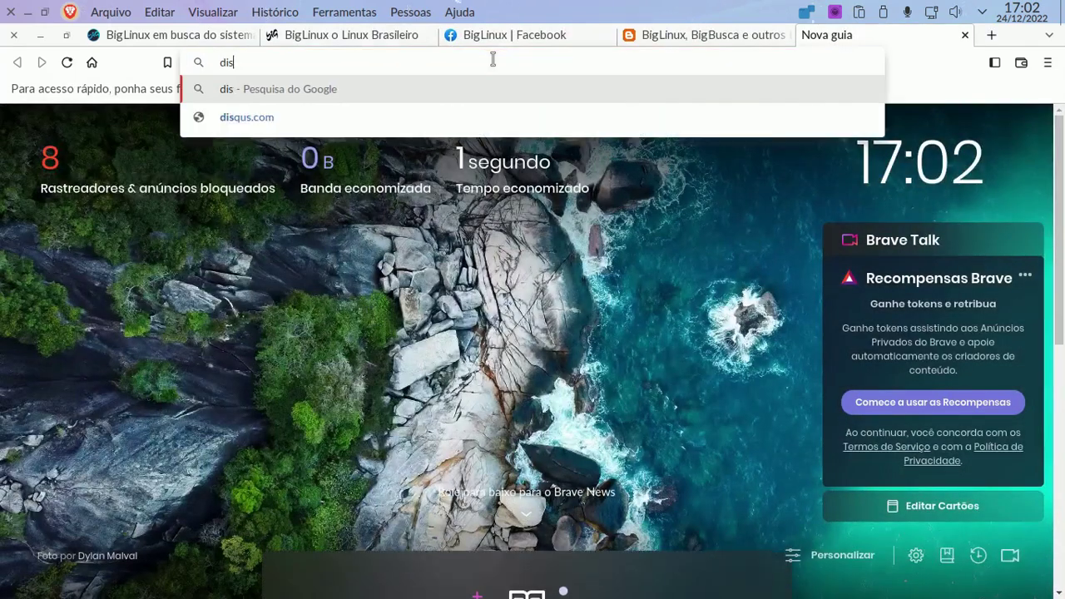
text(trowatch )
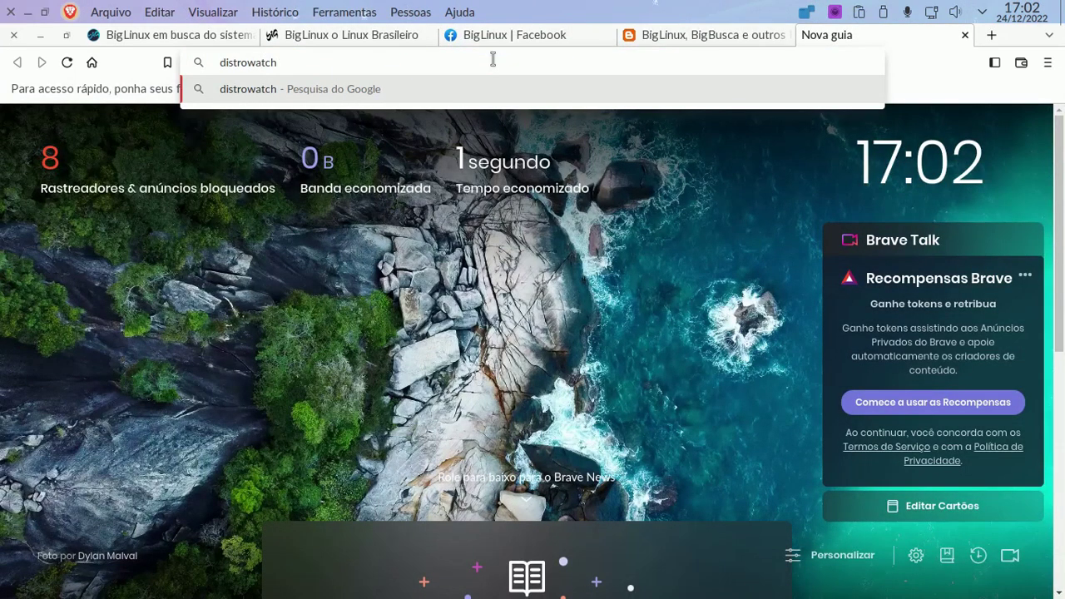
text(bi)
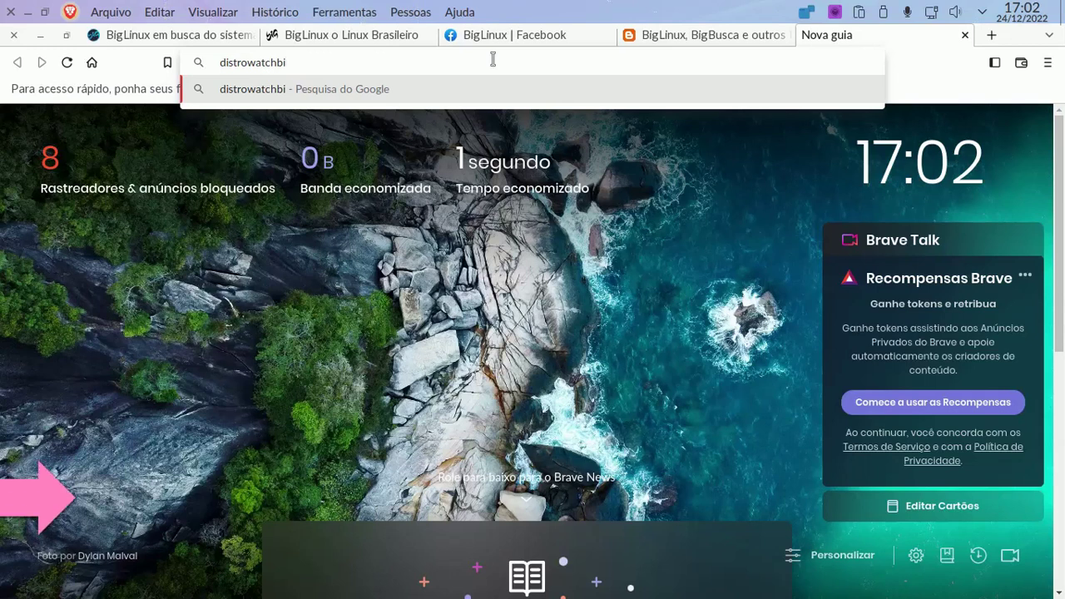
key(Left)
key(Left)
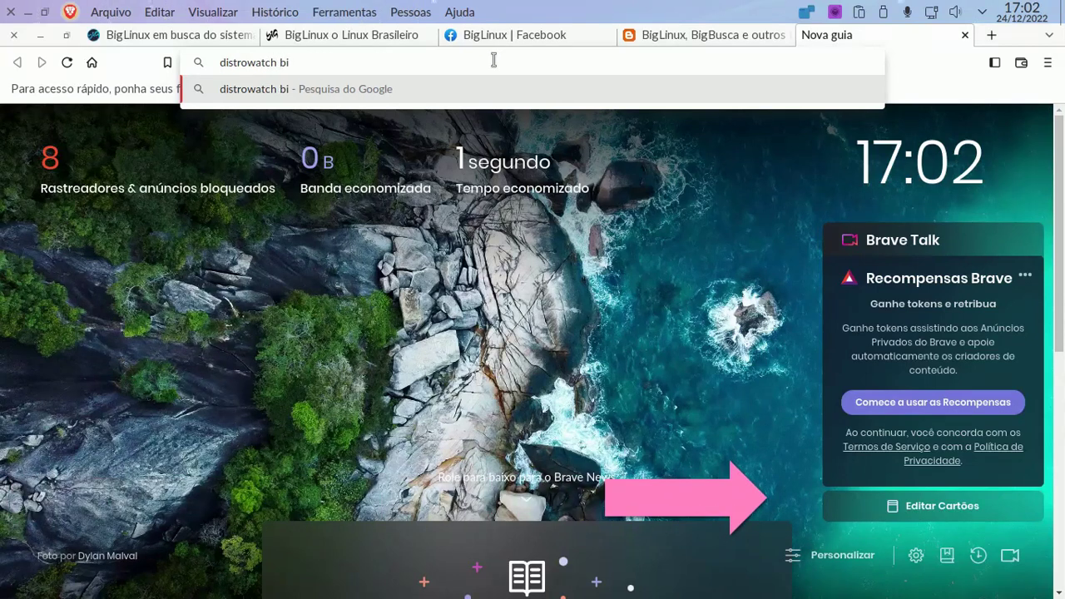
text(big)
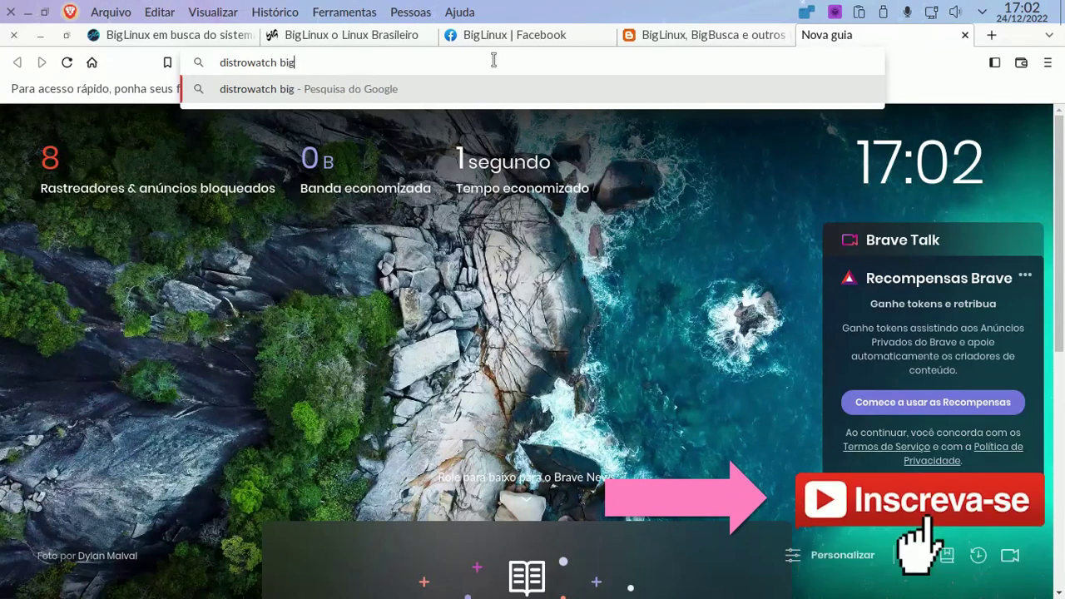
text(linux)
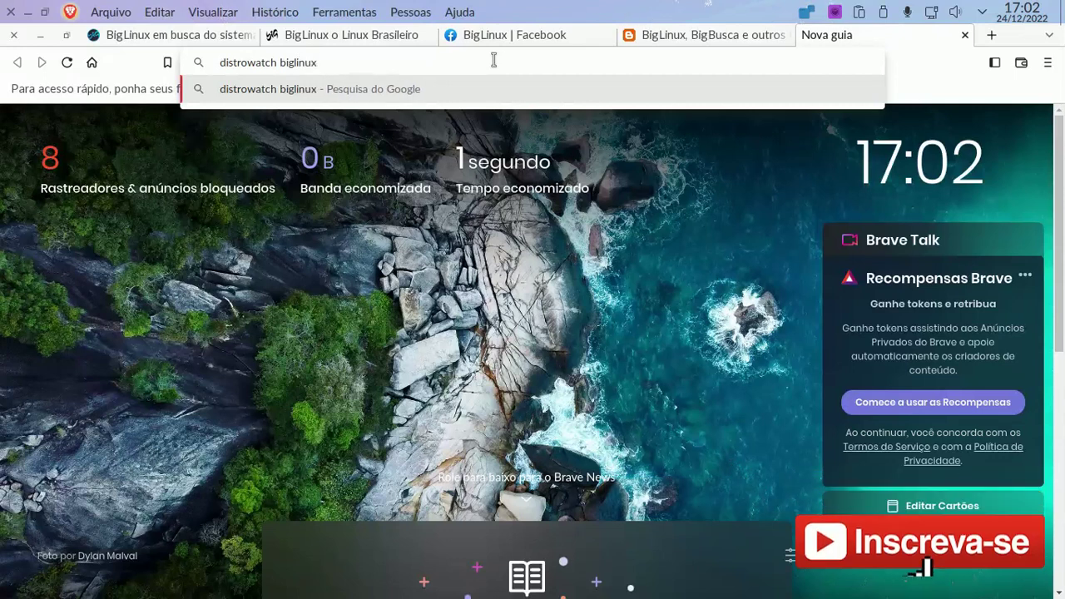
key(Return)
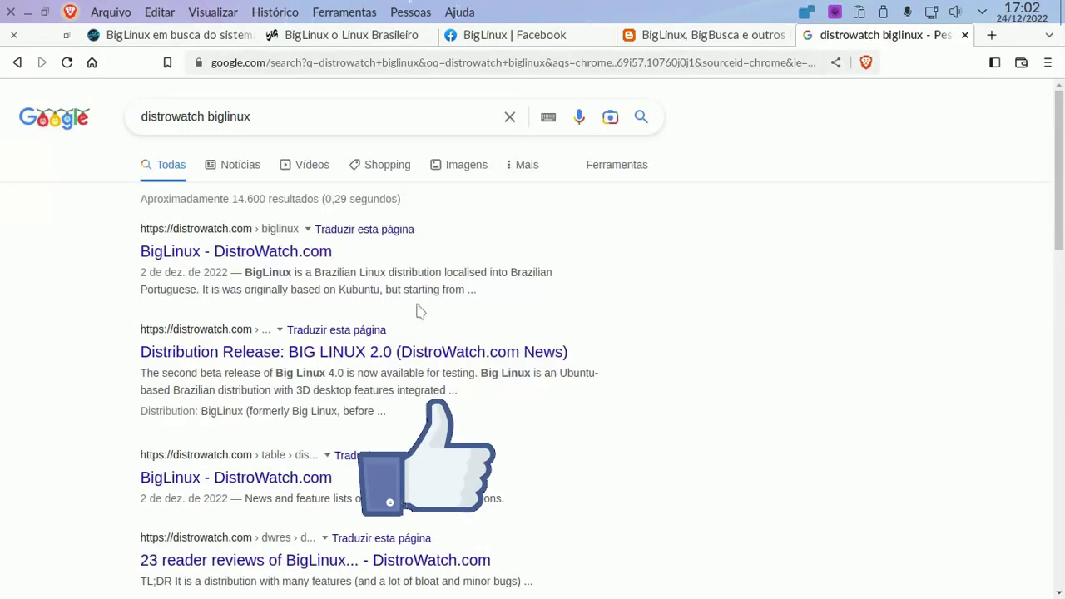
click(281, 249)
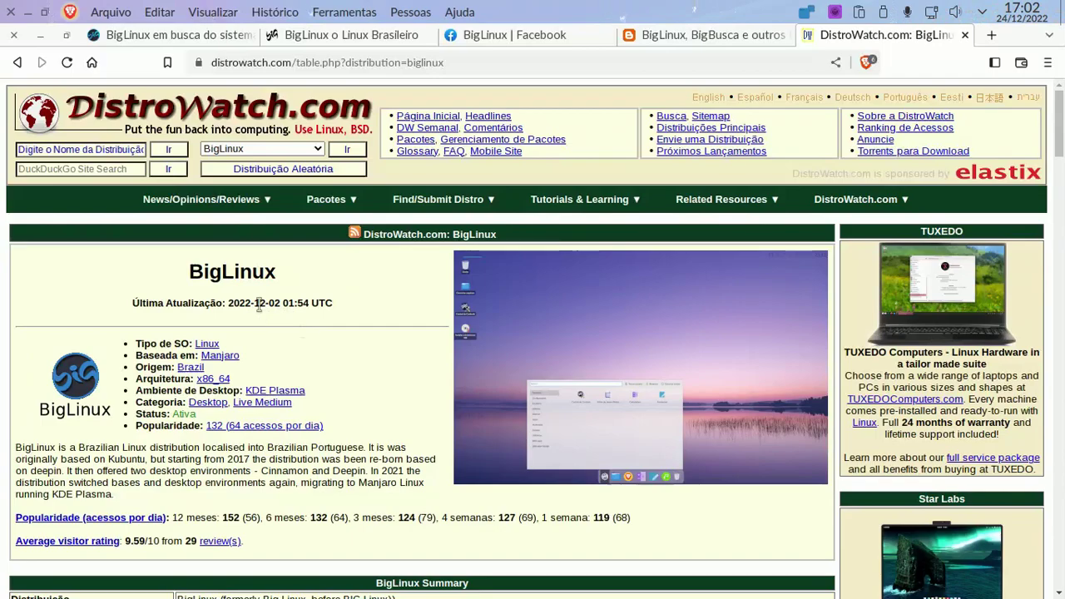
Examine the BigLinux summary, related release news and package version table on DistroWatch.
scroll(267, 303, down, 2)
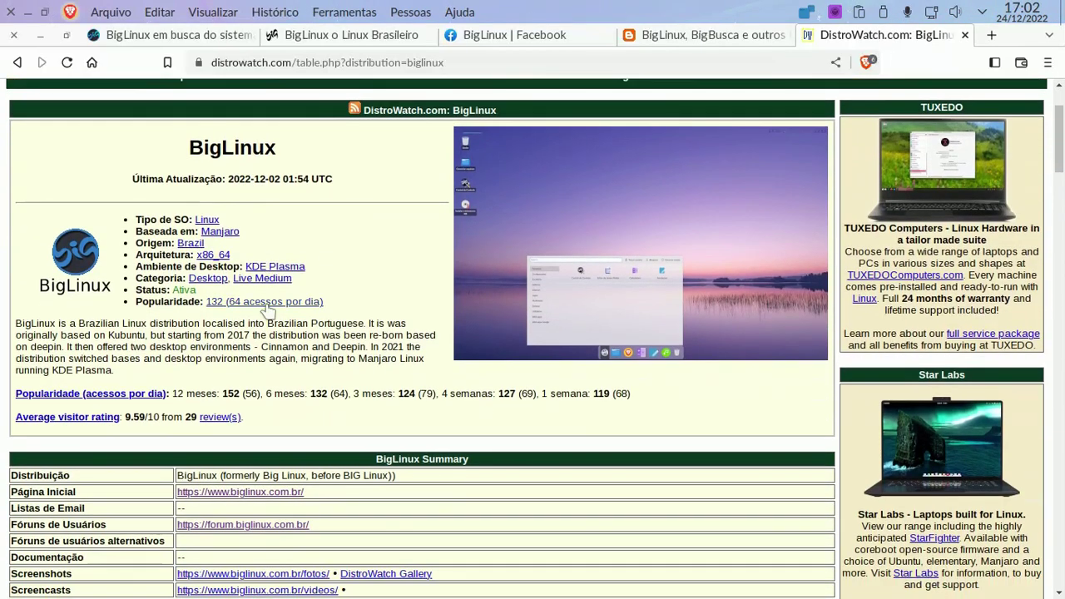
scroll(267, 304, down, 3)
scroll(267, 308, down, 7)
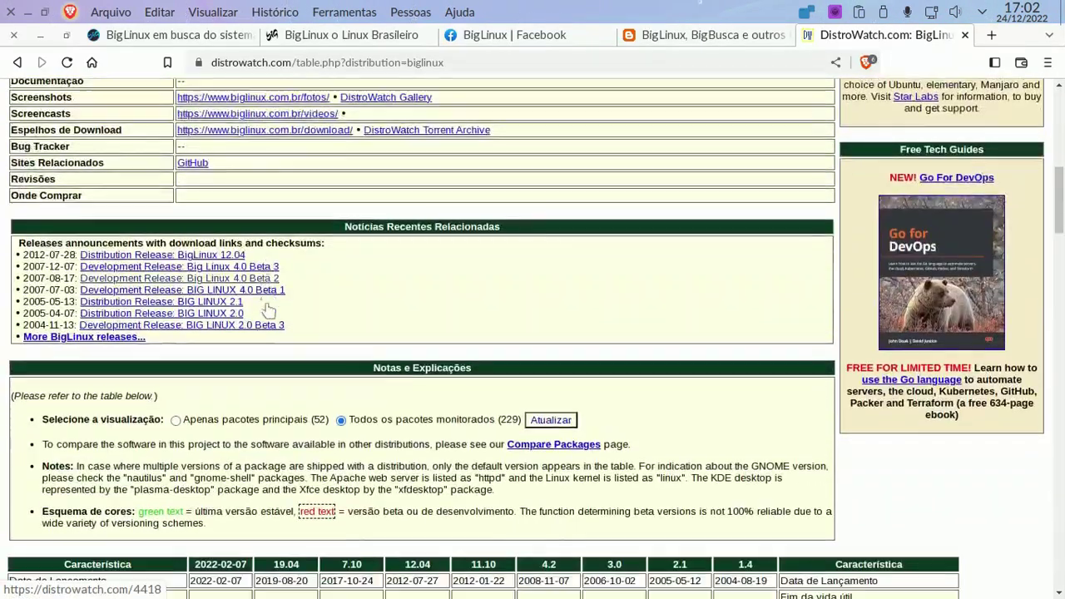
scroll(267, 304, down, 1)
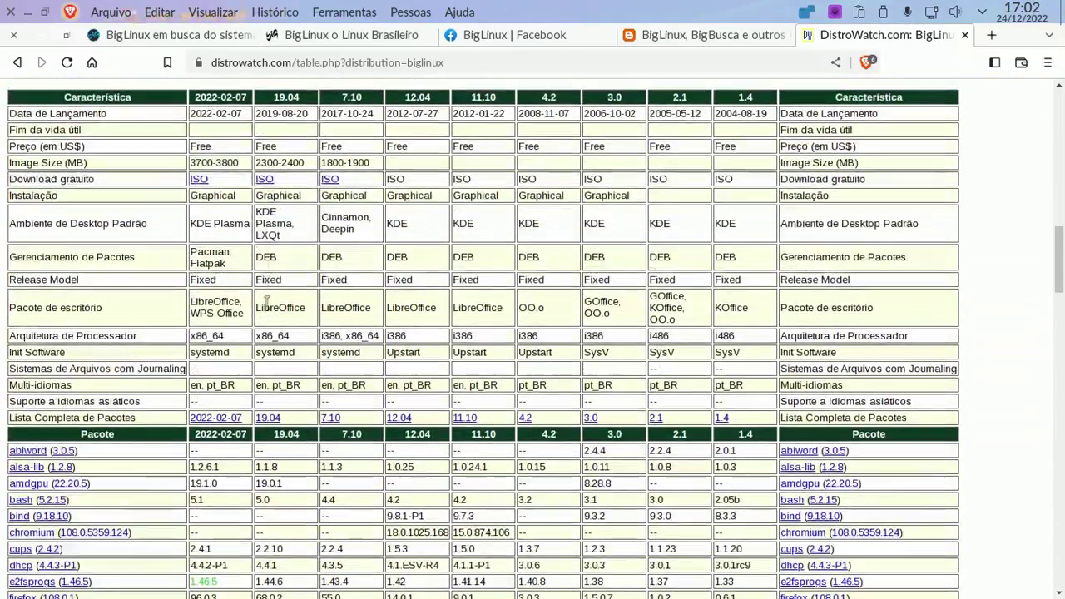
scroll(266, 304, down, 7)
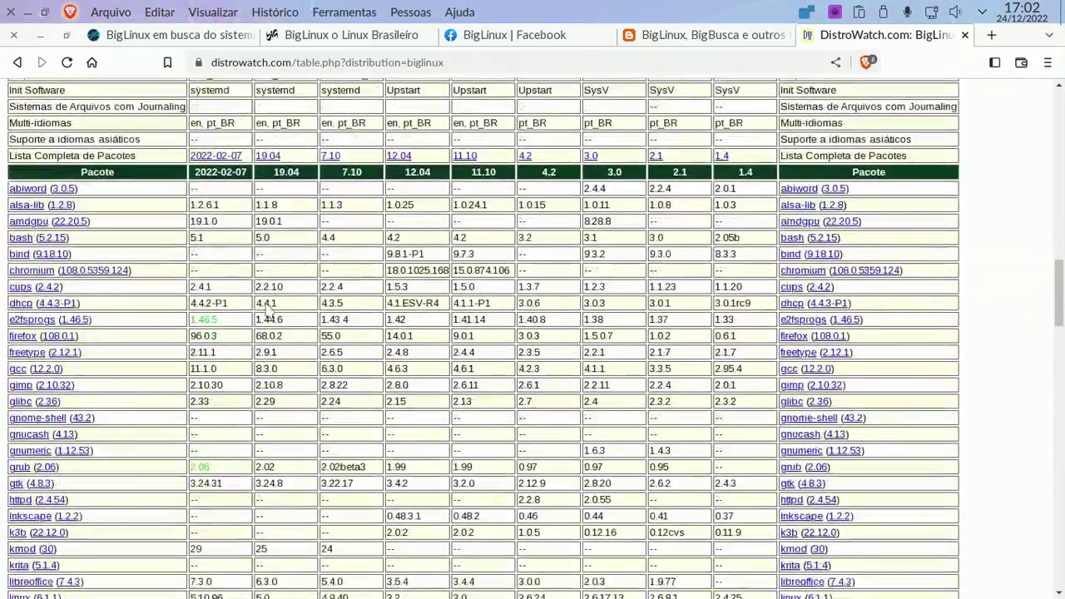
scroll(267, 309, down, 6)
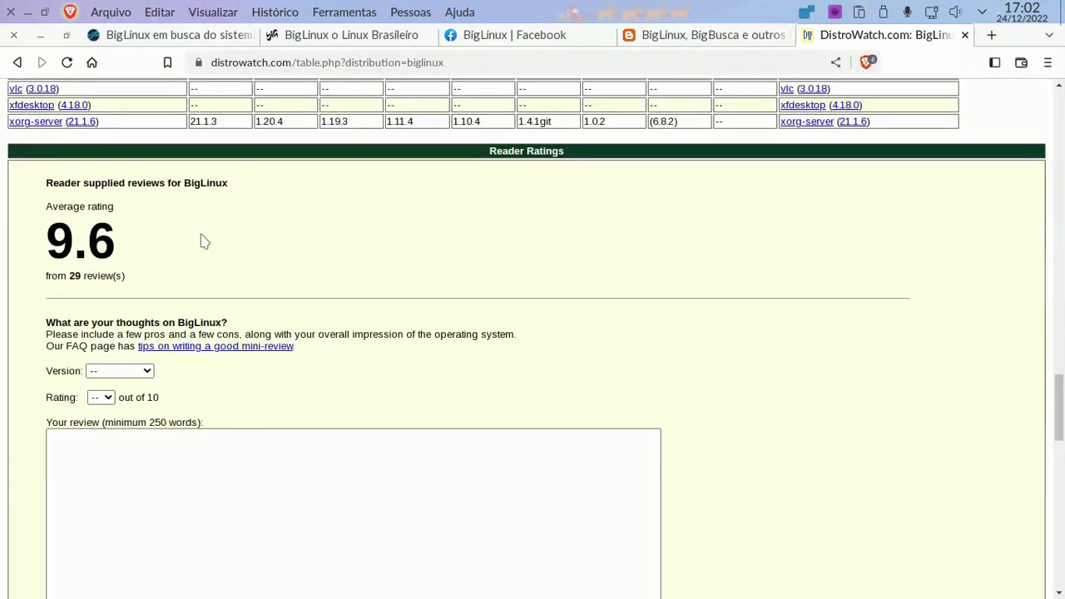
Examine the reader ratings section and the past reviews of BigLinux.
scroll(48, 266, down, 1)
scroll(422, 263, down, 6)
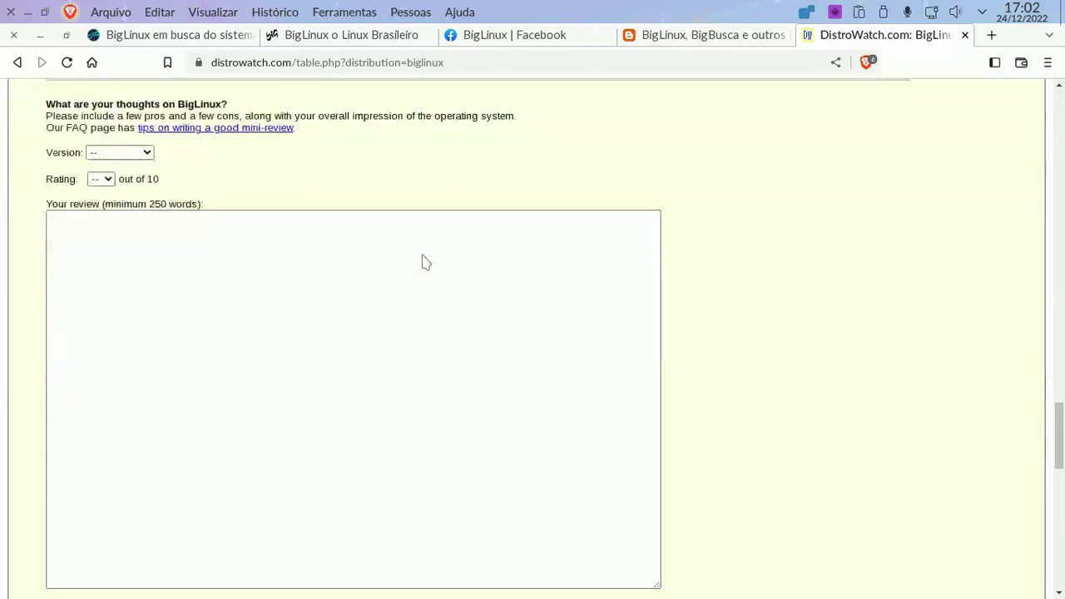
scroll(422, 253, down, 1)
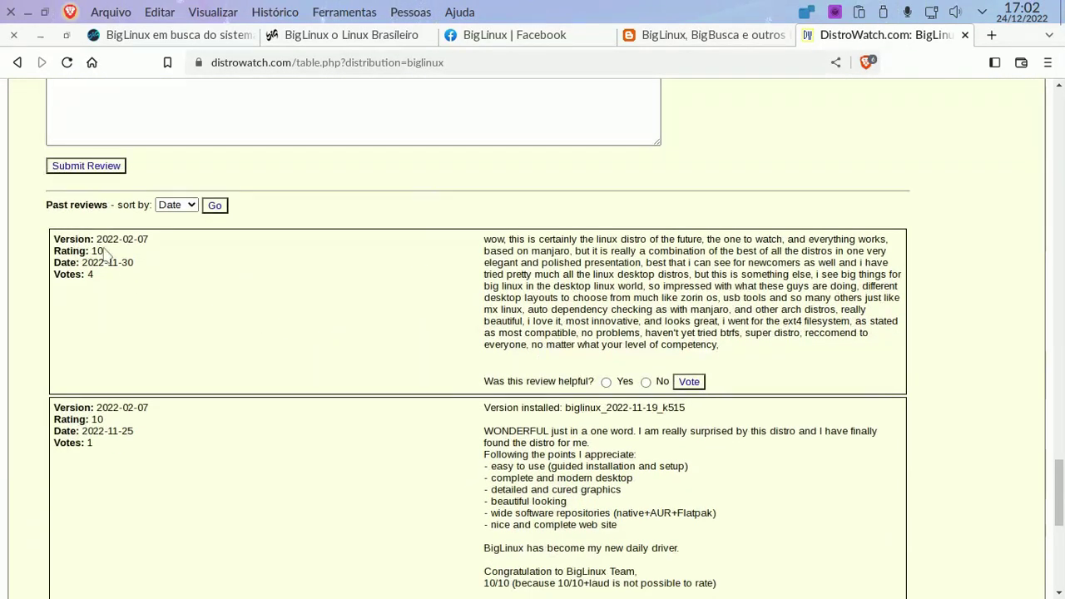
scroll(186, 395, down, 3)
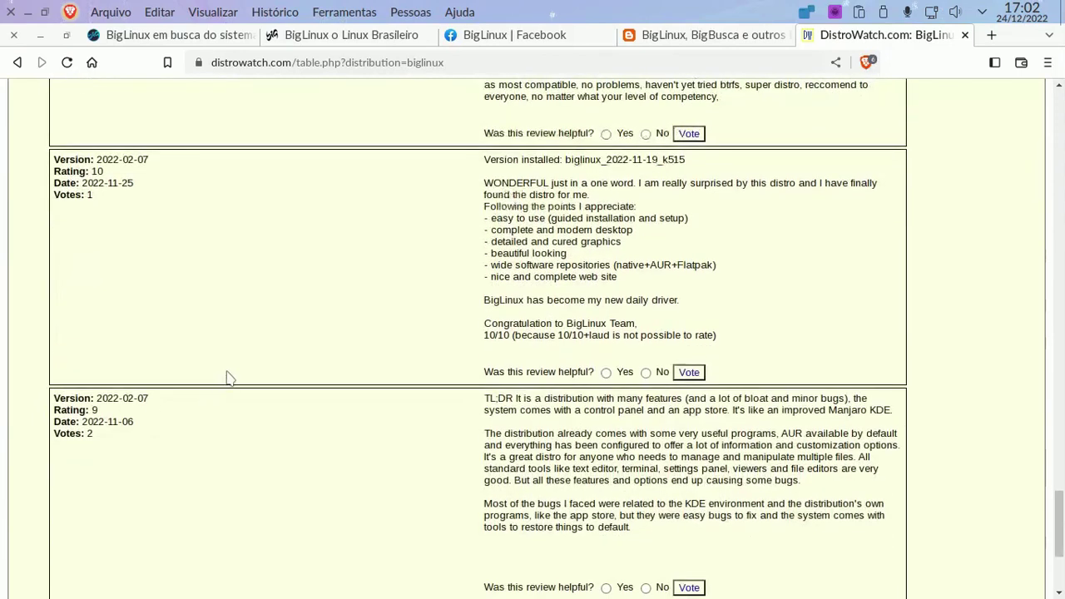
Finish reading the BigLinux reviews on DistroWatch and open YouTube in a new browser tab.
scroll(225, 383, down, 2)
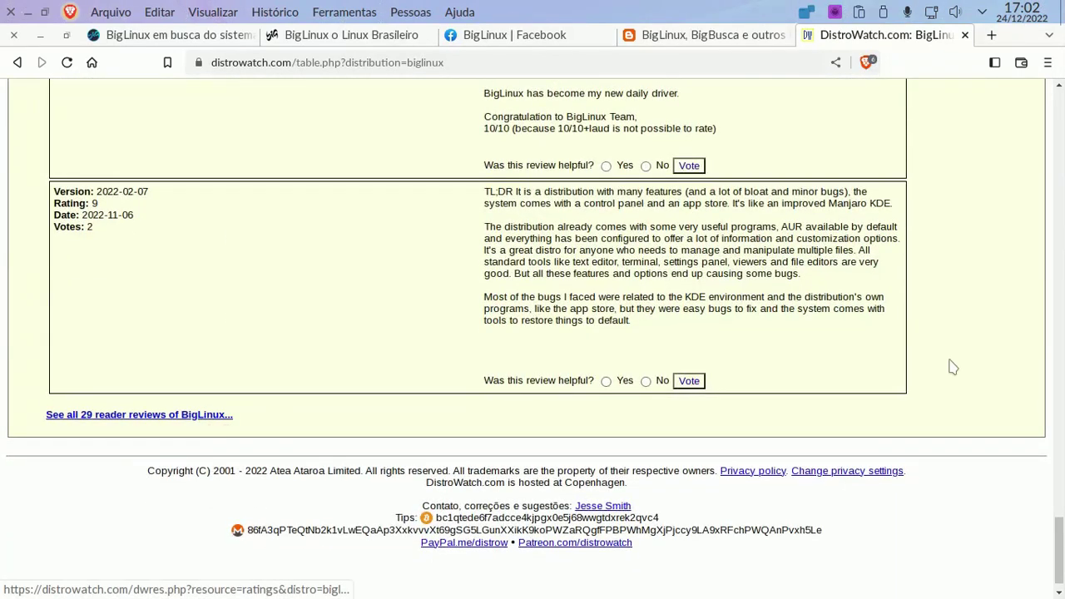
click(991, 36)
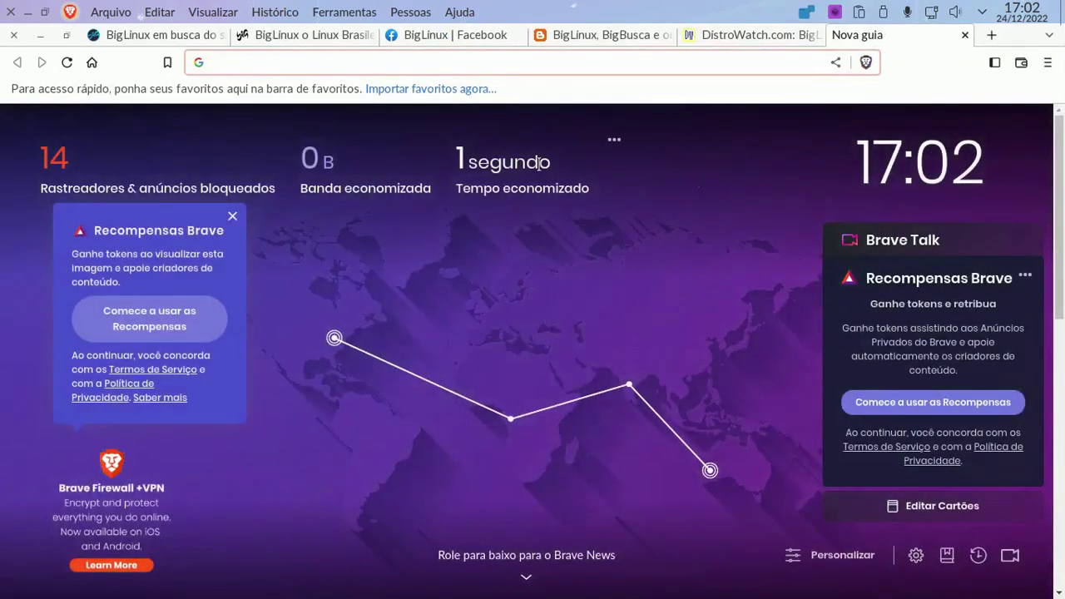
click(464, 63)
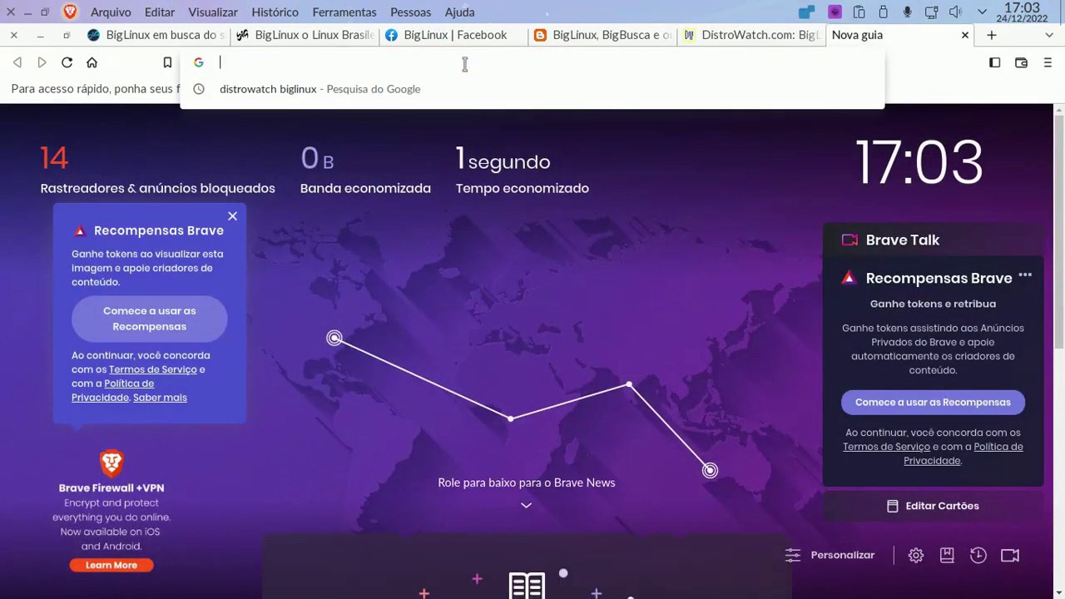
text(youtube)
key(Return)
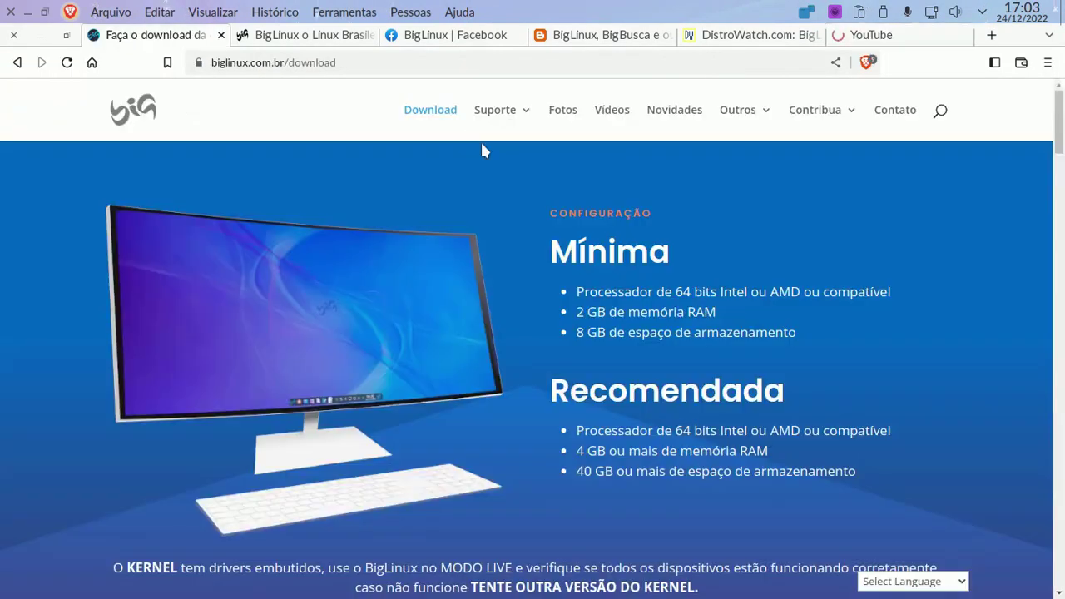
Examine the minimum and recommended requirements and the three kernel editions on the BigLinux download page.
scroll(499, 158, down, 1)
scroll(508, 171, up, 1)
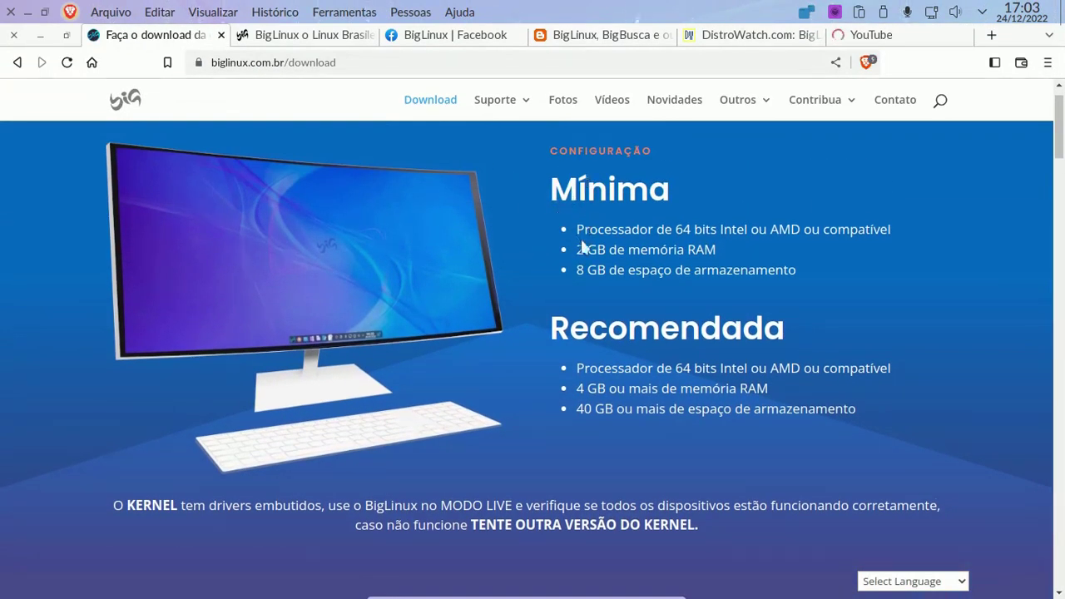
drag(580, 253, 639, 275)
scroll(761, 262, down, 1)
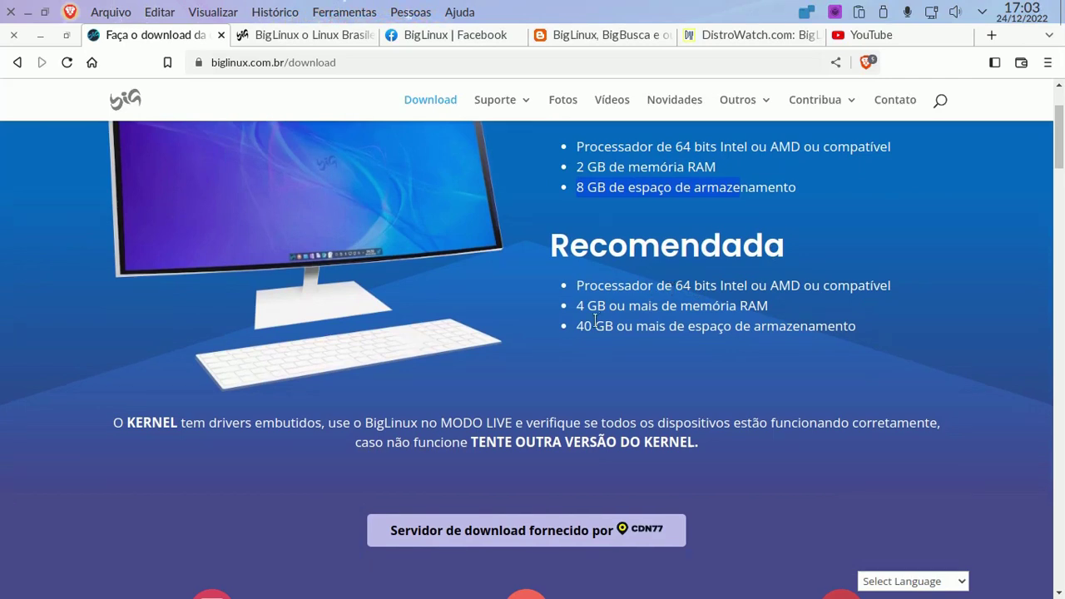
scroll(638, 245, down, 2)
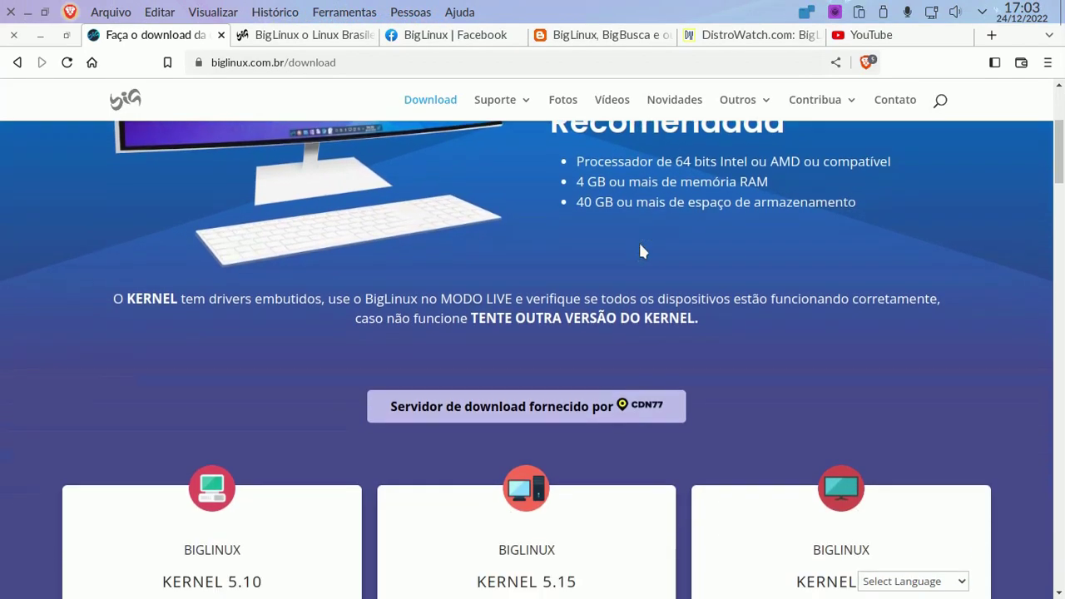
scroll(641, 251, down, 4)
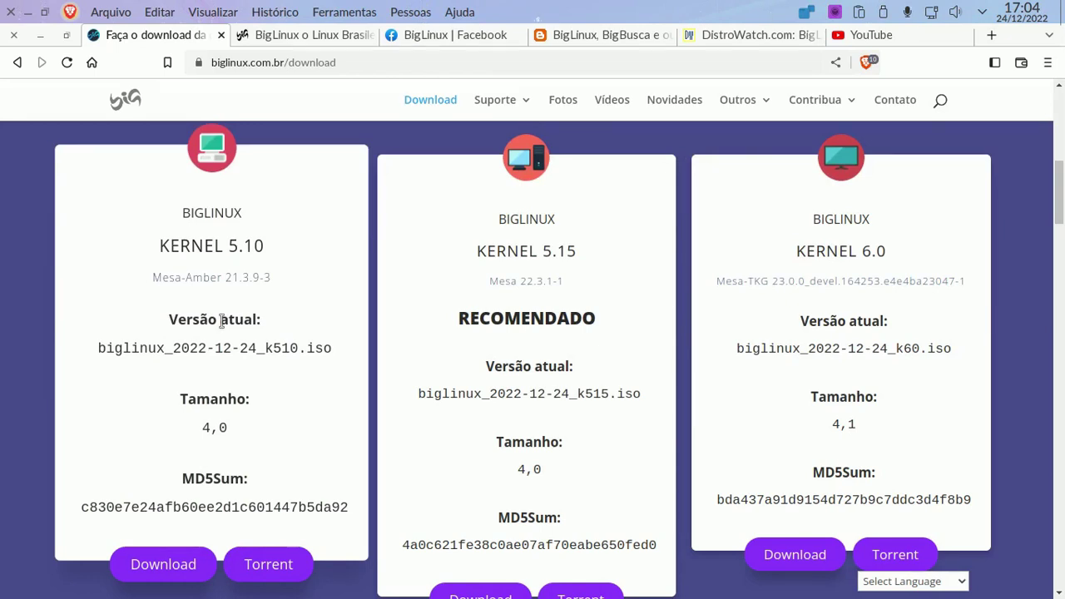
Start the YouTube video "10 GOLS QUE A CIÊNCIA NÃO PODE EXPLICAR" and pause it.
click(876, 35)
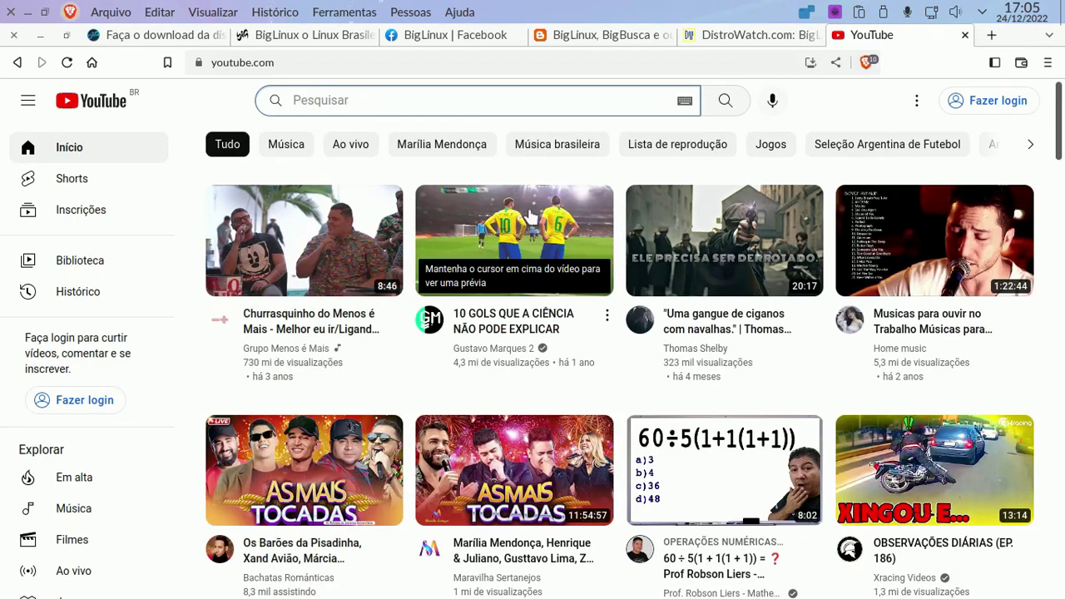
mouse_move(504, 227)
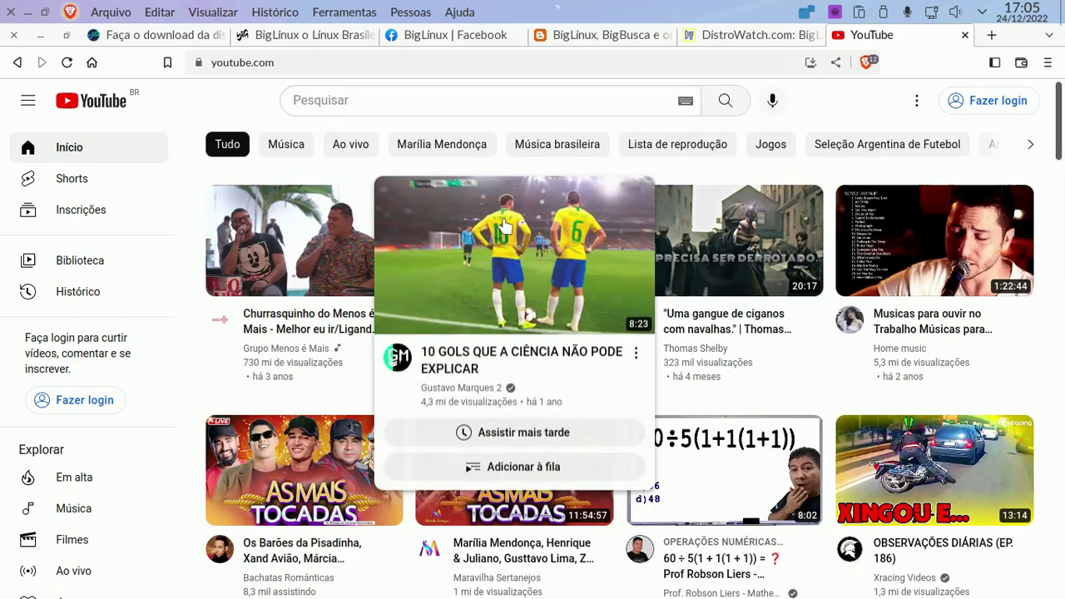
click(503, 227)
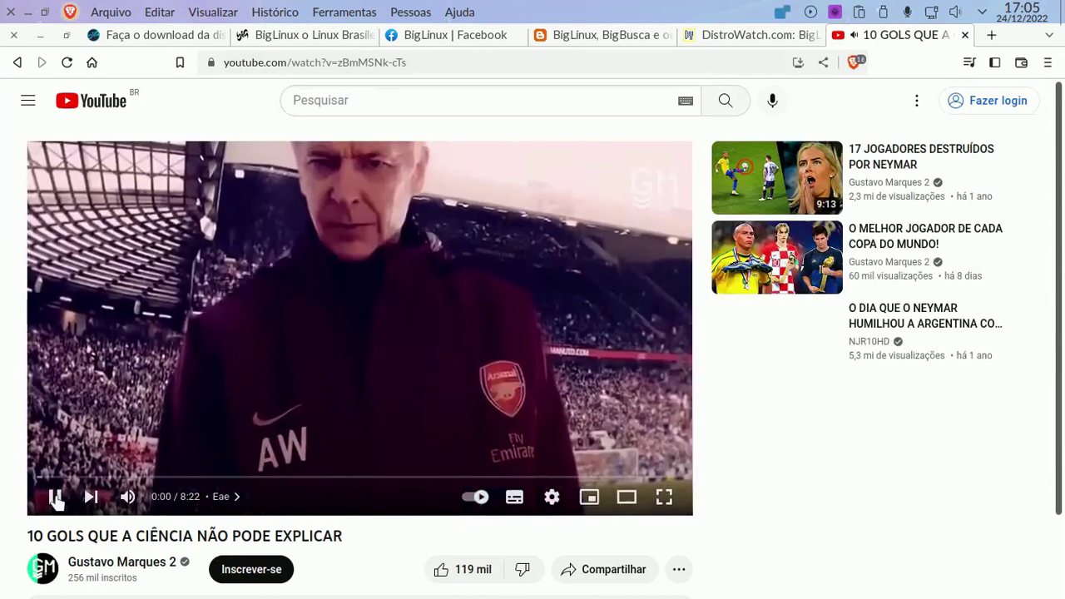
click(55, 496)
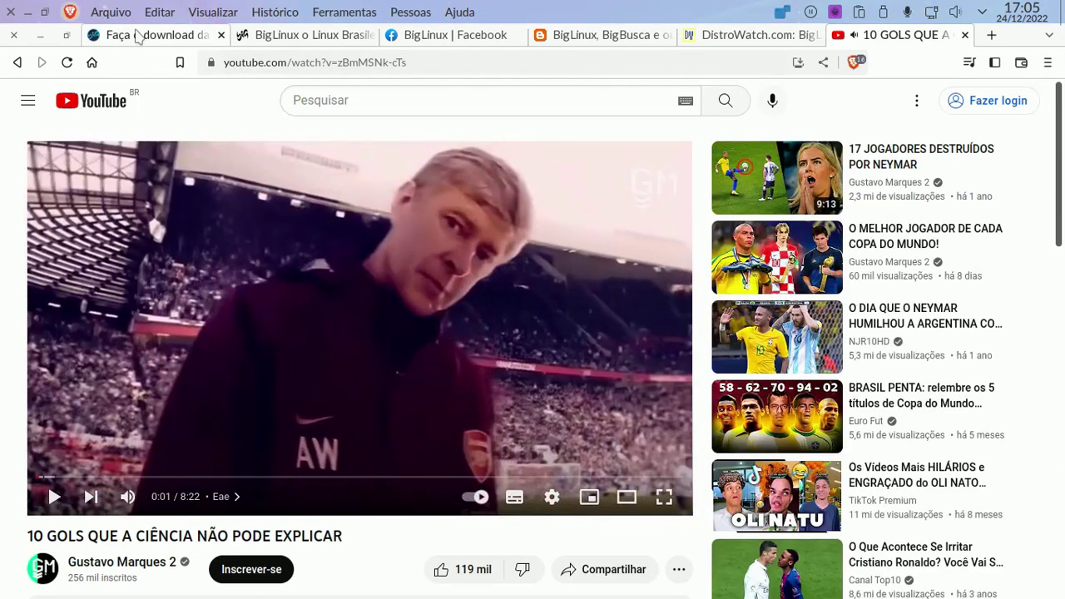
Examine the main program versions, the version selection guide and the Live USB creation tools on the BigLinux download page.
click(138, 36)
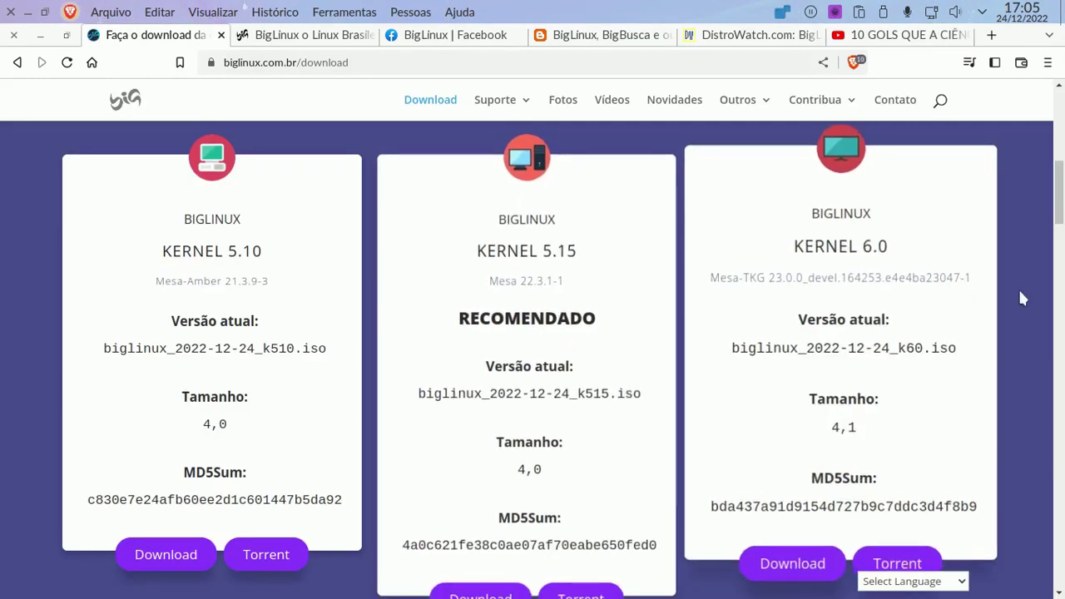
scroll(1022, 298, down, 2)
scroll(1023, 298, down, 3)
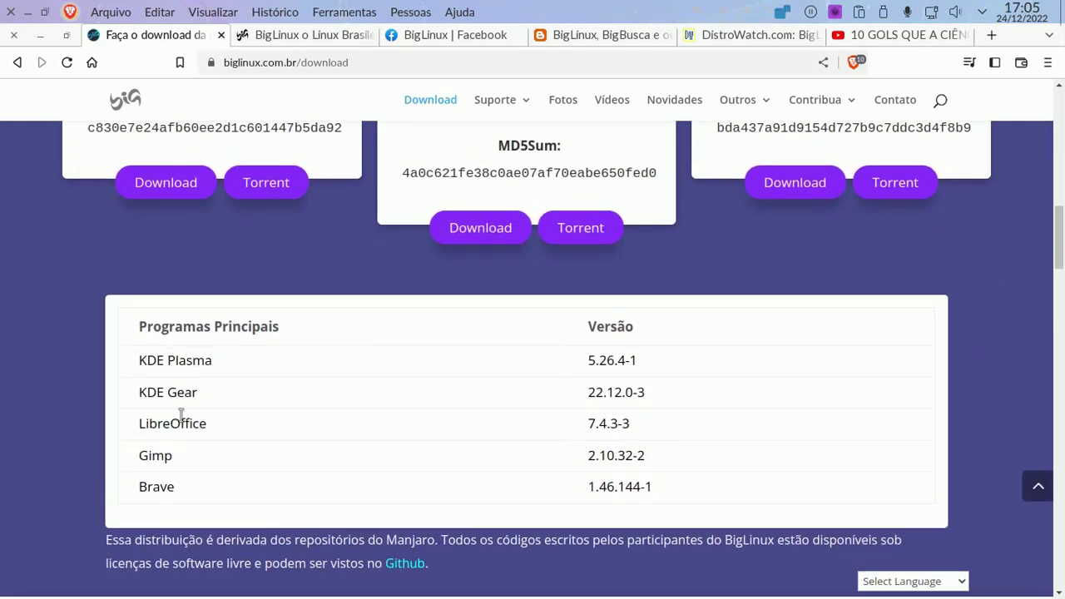
scroll(695, 400, down, 3)
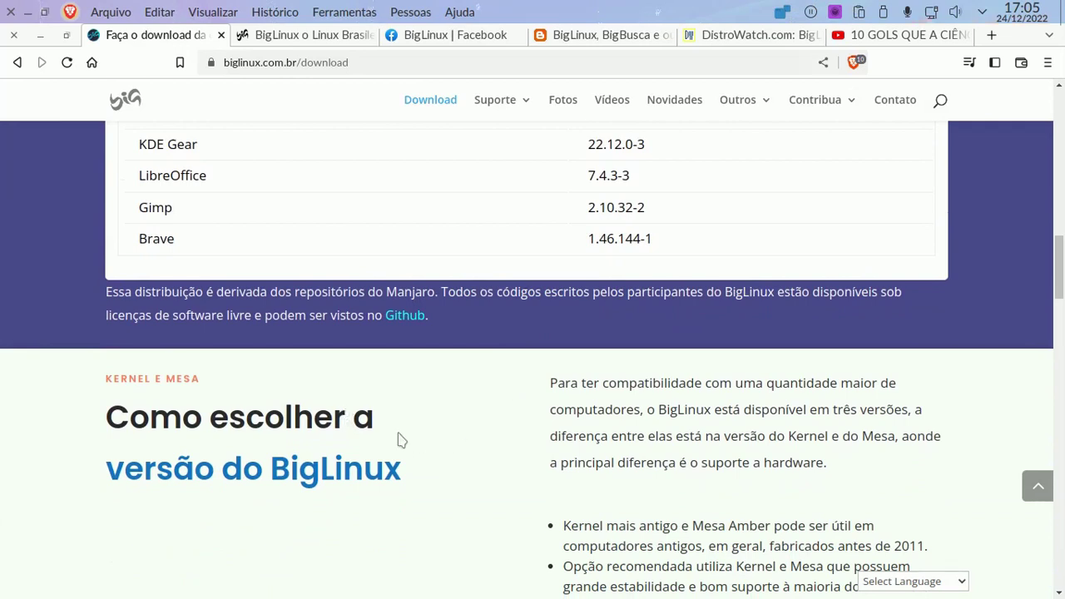
scroll(407, 443, down, 2)
scroll(697, 300, down, 4)
scroll(699, 308, down, 1)
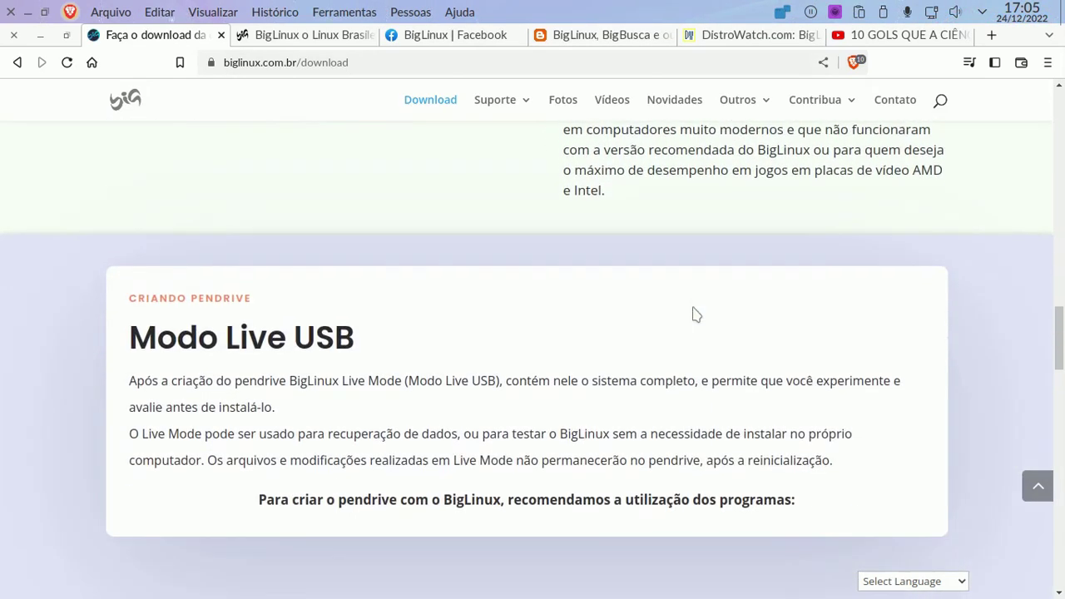
scroll(696, 314, down, 3)
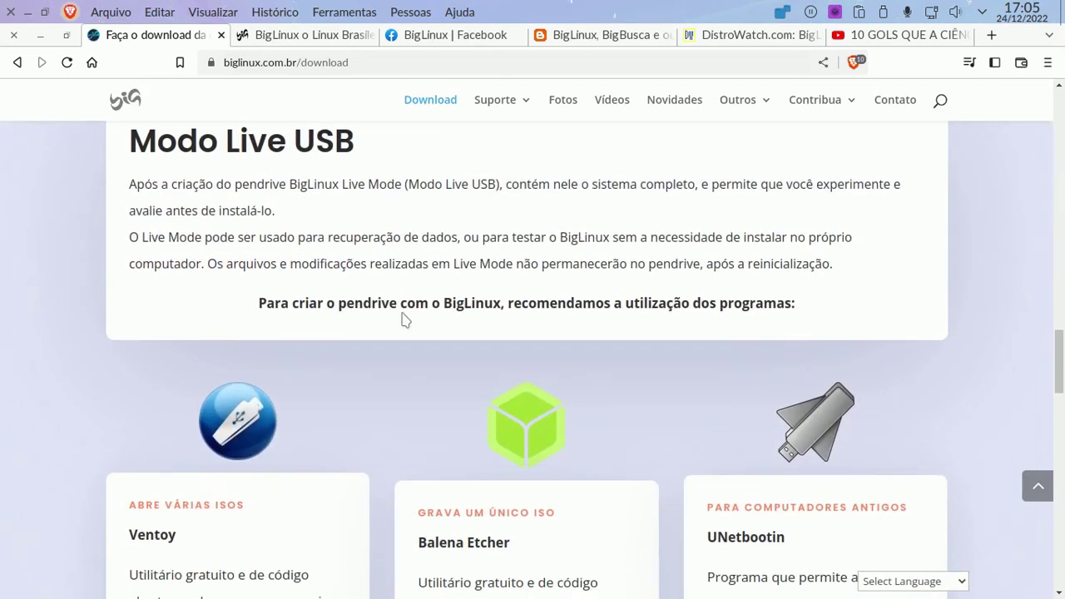
scroll(403, 320, down, 2)
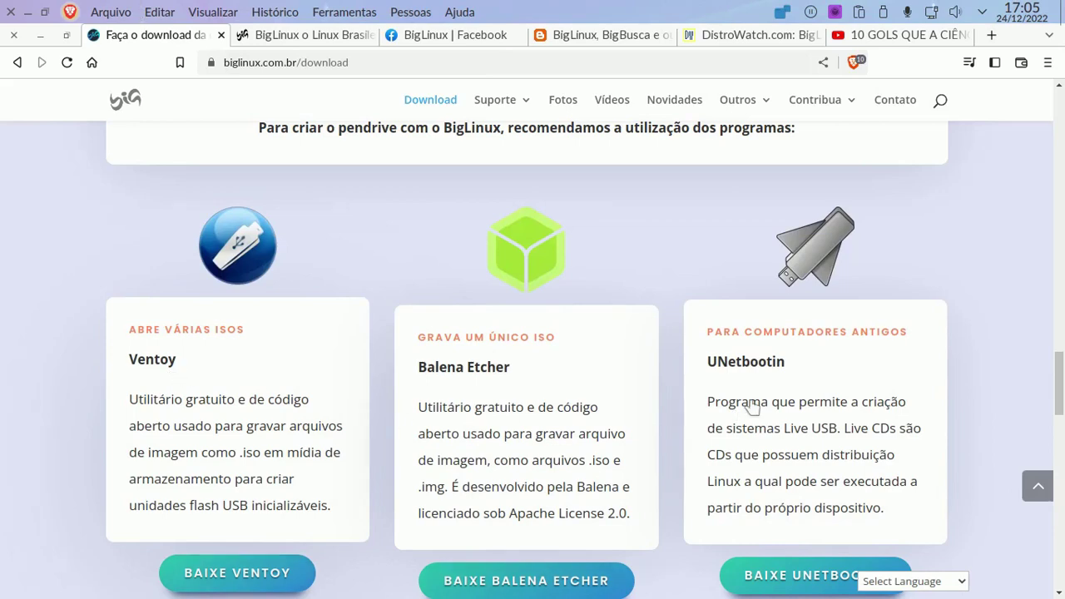
drag(1061, 381, 1061, 133)
Browse the posts on the BigLinux blog down to the article about BigLinux based on Manjaro.
click(612, 40)
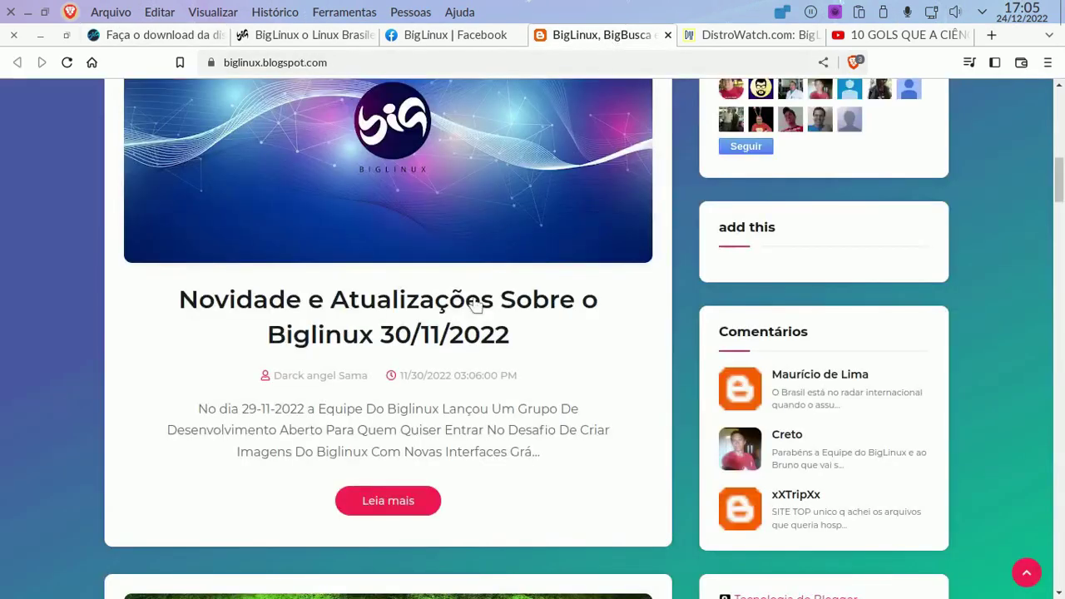
scroll(470, 350, down, 3)
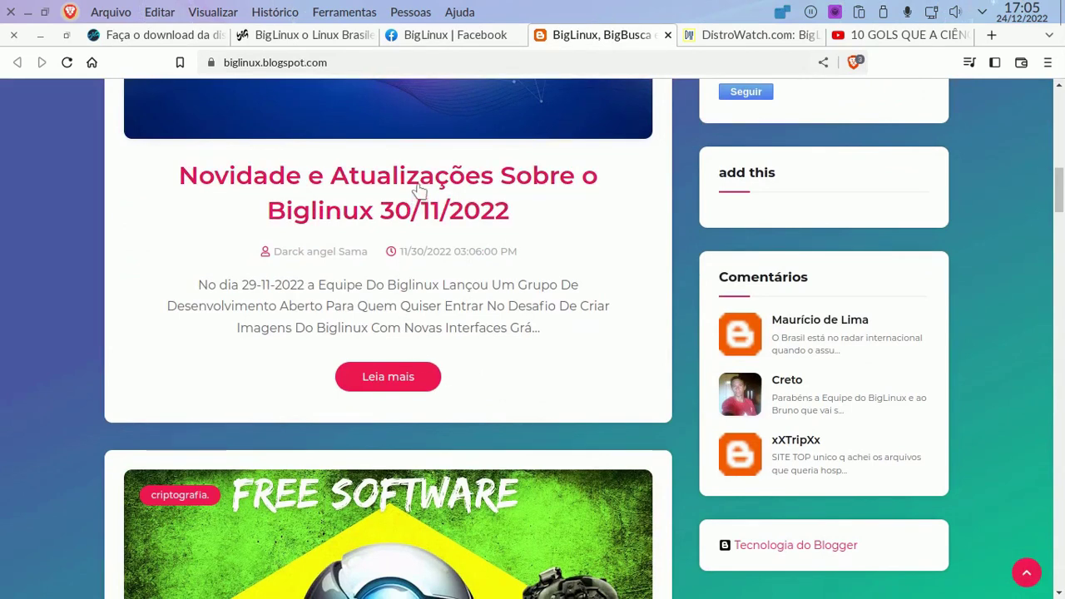
scroll(558, 324, down, 1)
scroll(558, 324, down, 10)
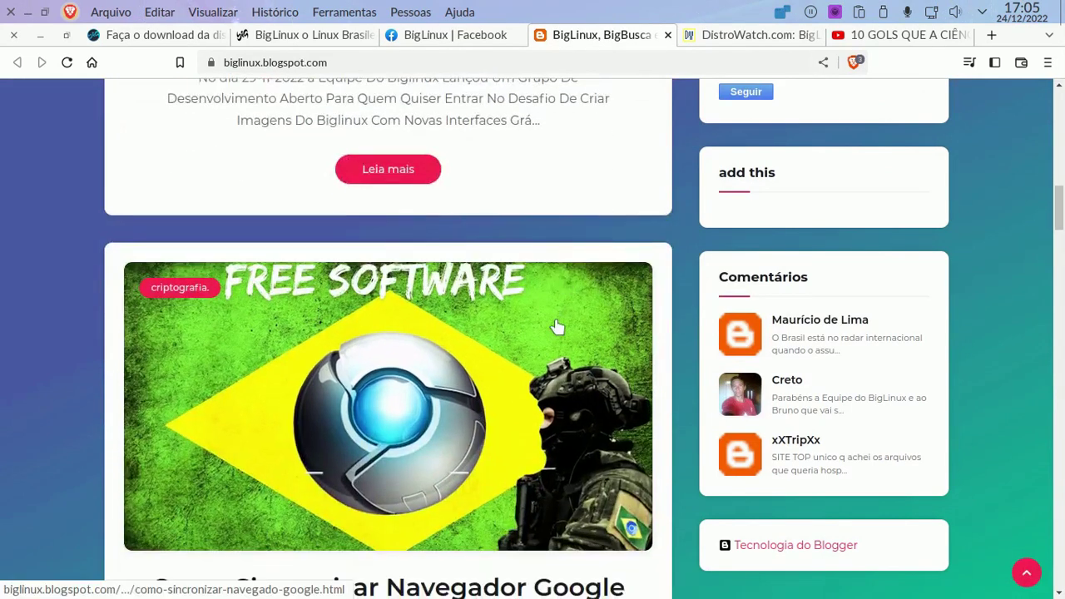
scroll(553, 324, down, 5)
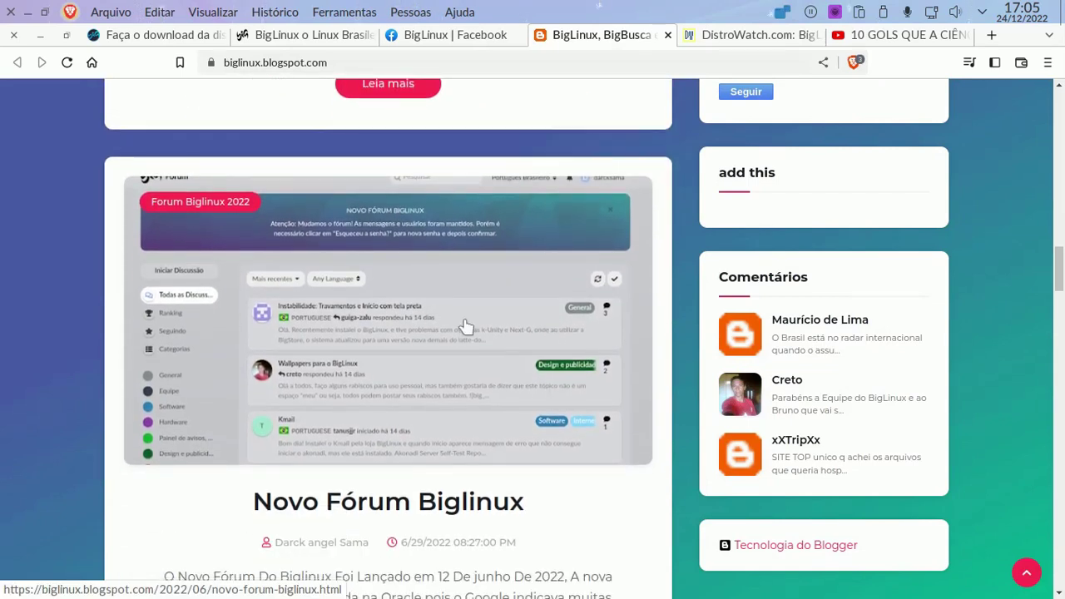
scroll(466, 326, down, 2)
scroll(464, 326, down, 2)
scroll(465, 327, down, 2)
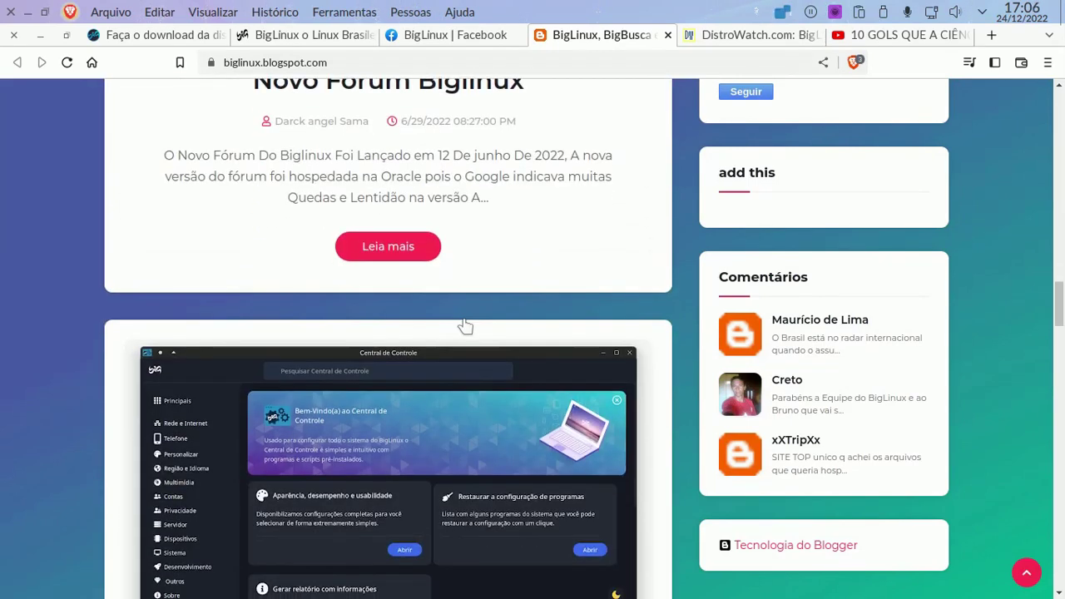
scroll(464, 327, down, 2)
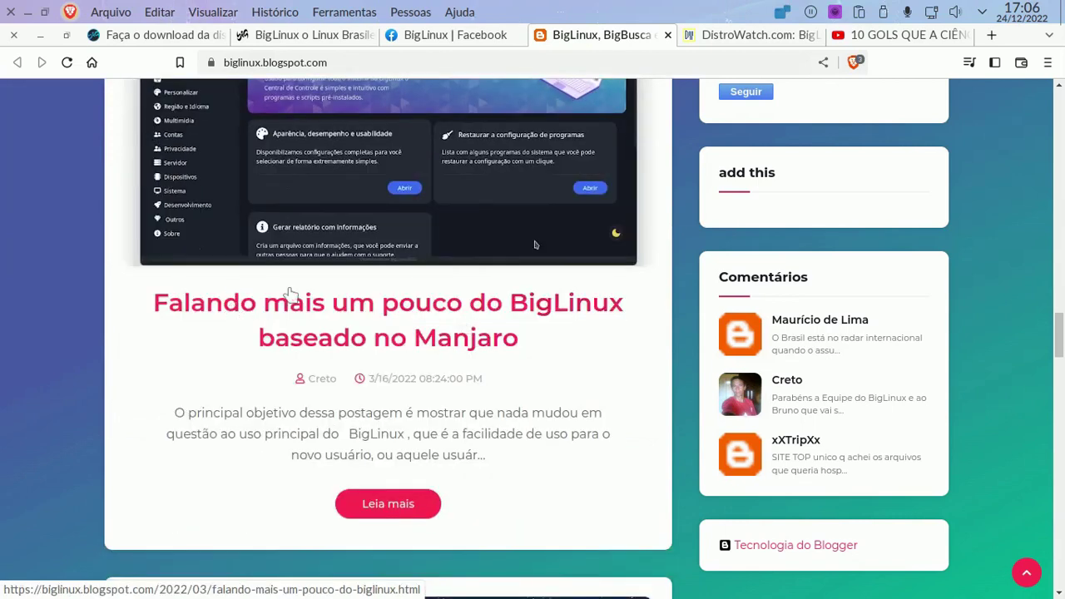
Revisit the open DistroWatch and YouTube pages and return to the BigLinux download page.
click(759, 35)
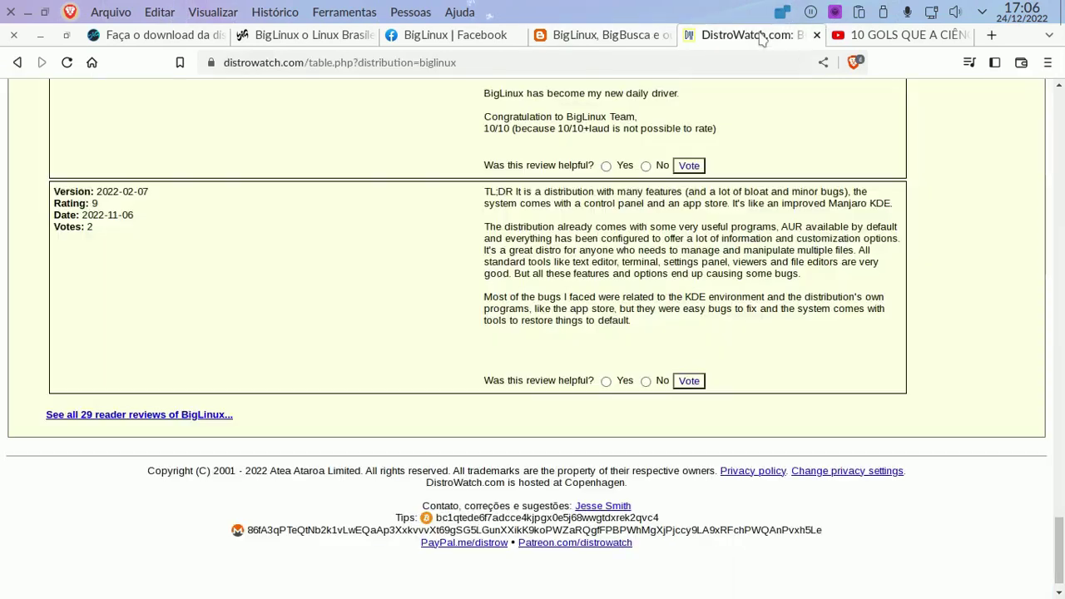
click(883, 42)
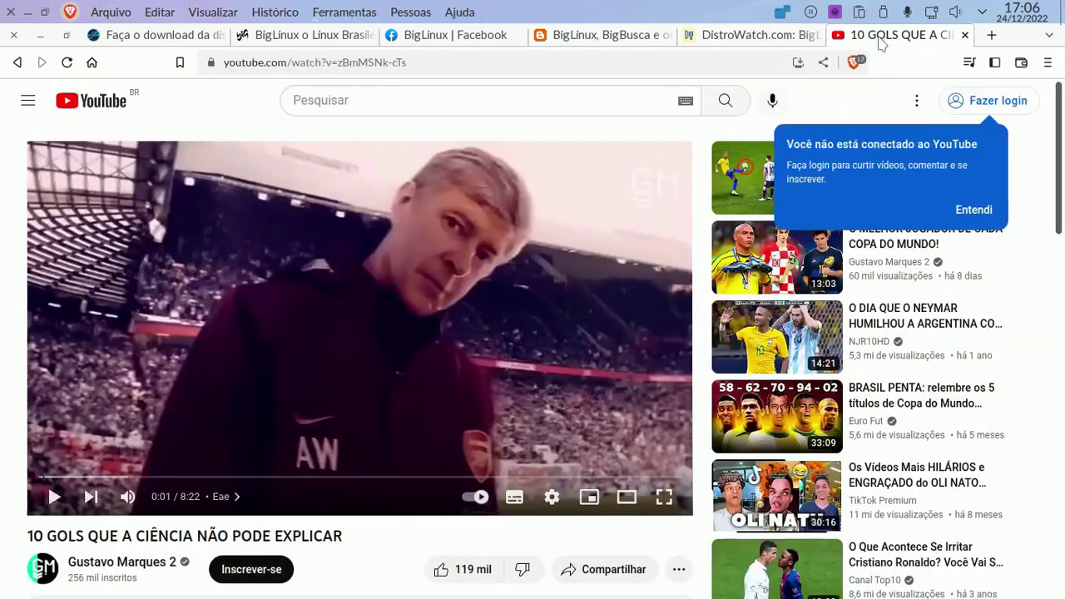
click(293, 40)
click(169, 42)
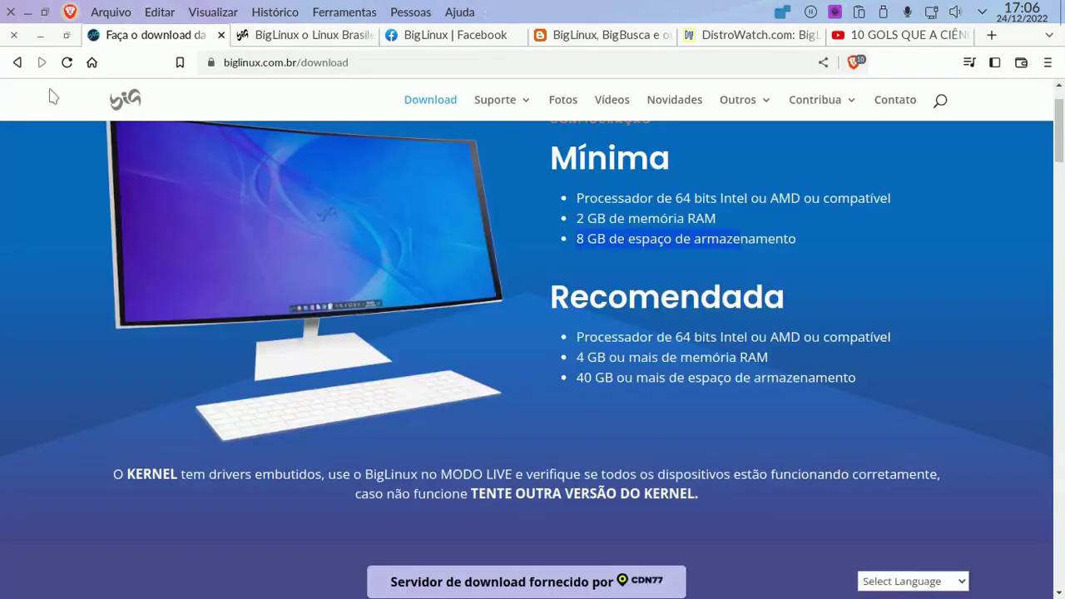
Close the browser window together with all of its open tabs.
click(40, 35)
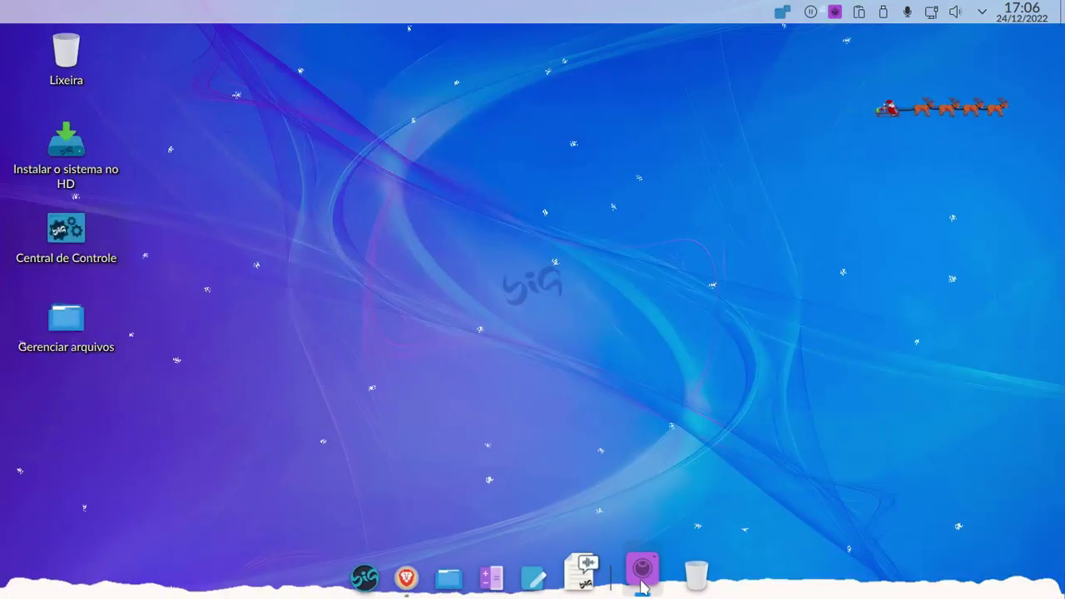
click(408, 577)
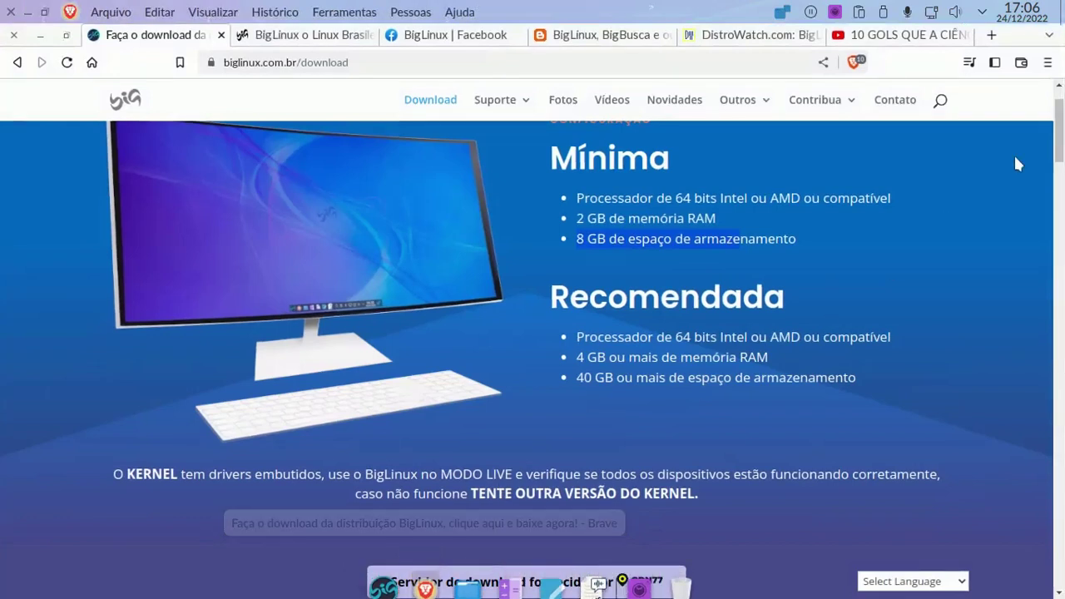
click(14, 35)
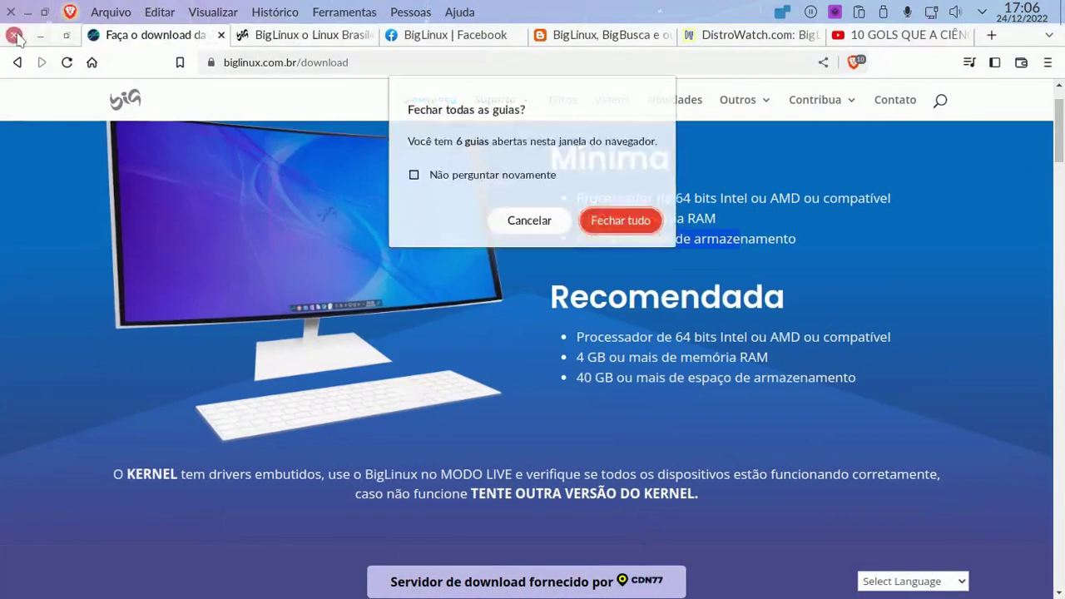
click(620, 222)
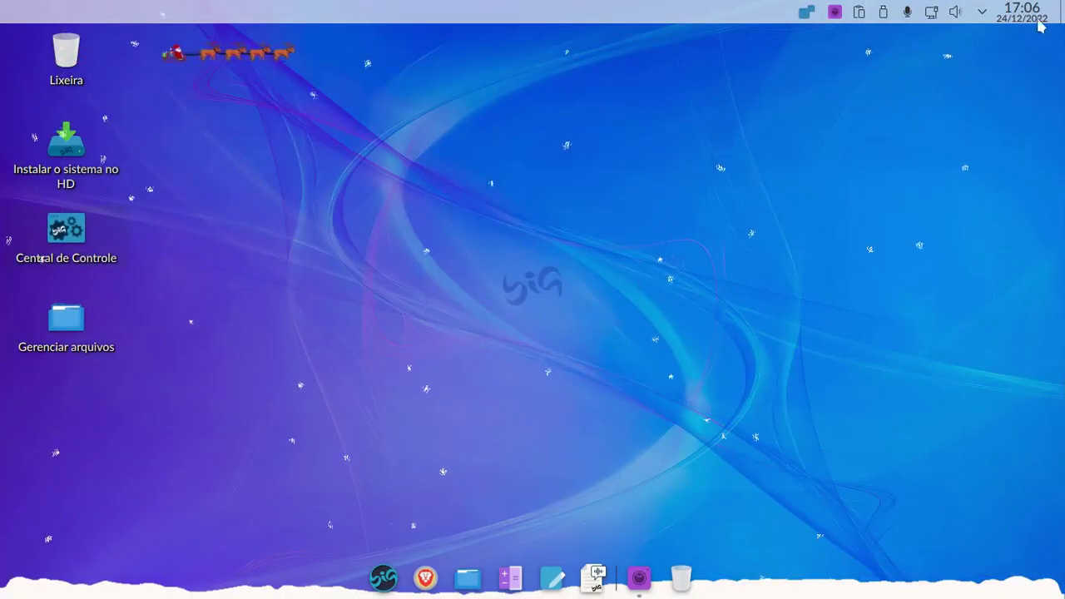
Open the Central de Controle from the desktop and examine the tools in its Principais section.
double_click(70, 226)
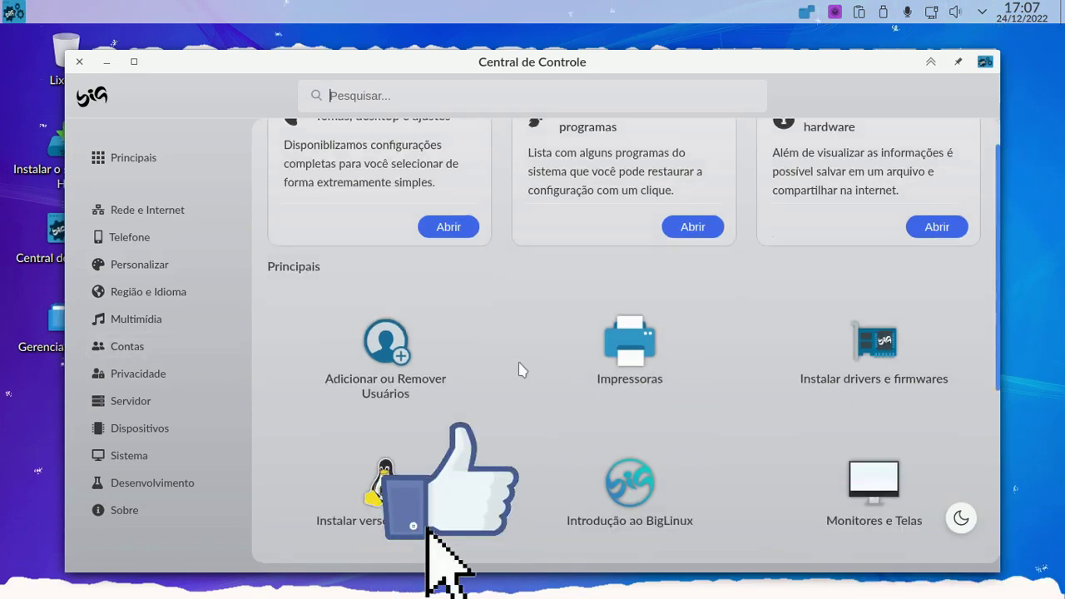
scroll(518, 370, down, 1)
scroll(519, 369, up, 1)
scroll(519, 369, down, 2)
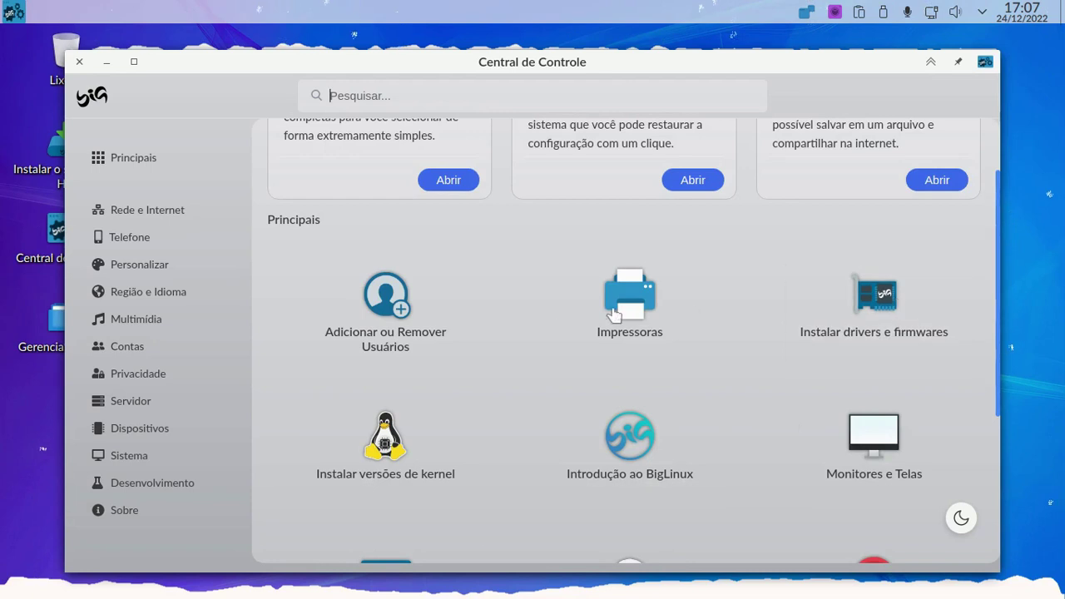
scroll(590, 365, down, 1)
scroll(590, 365, down, 3)
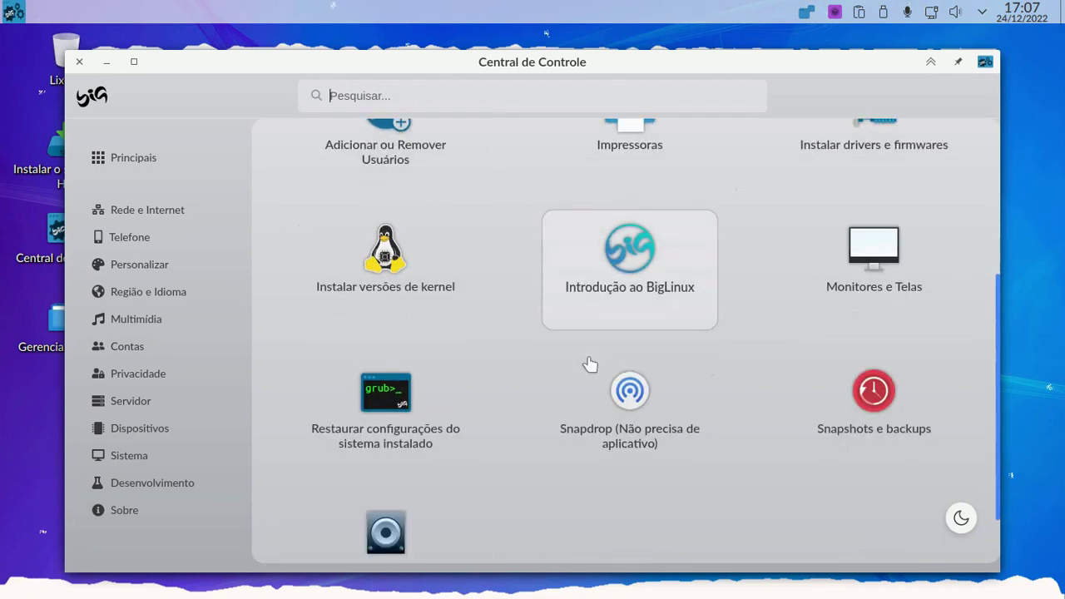
scroll(513, 363, down, 2)
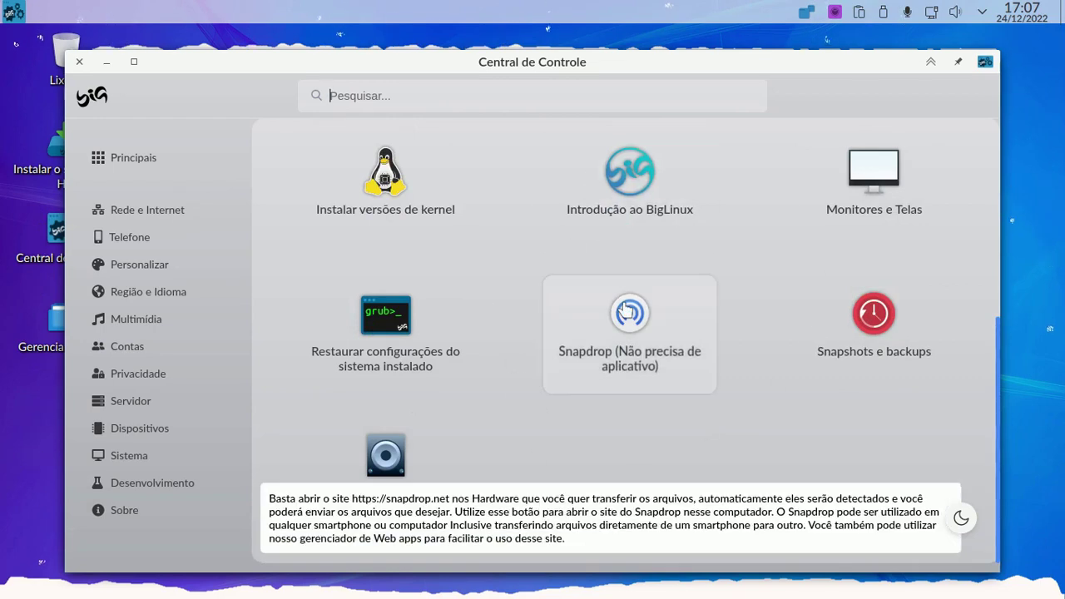
Look over the Rede e Internet section and examine the customization tools in the Personalizar section of the Central de Controle.
click(145, 212)
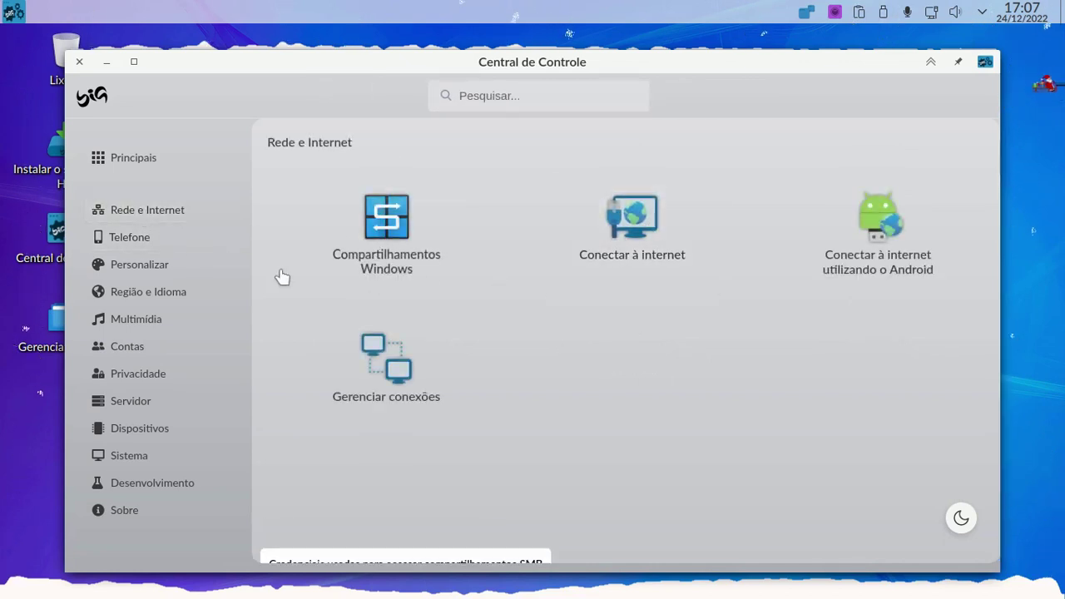
click(163, 271)
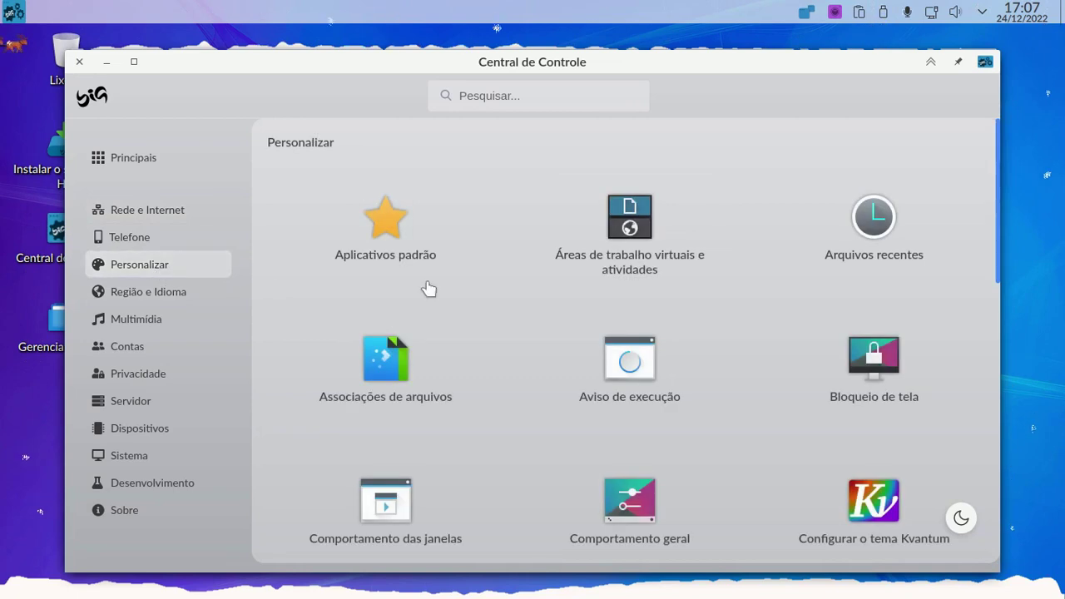
scroll(881, 291, down, 1)
scroll(880, 303, down, 3)
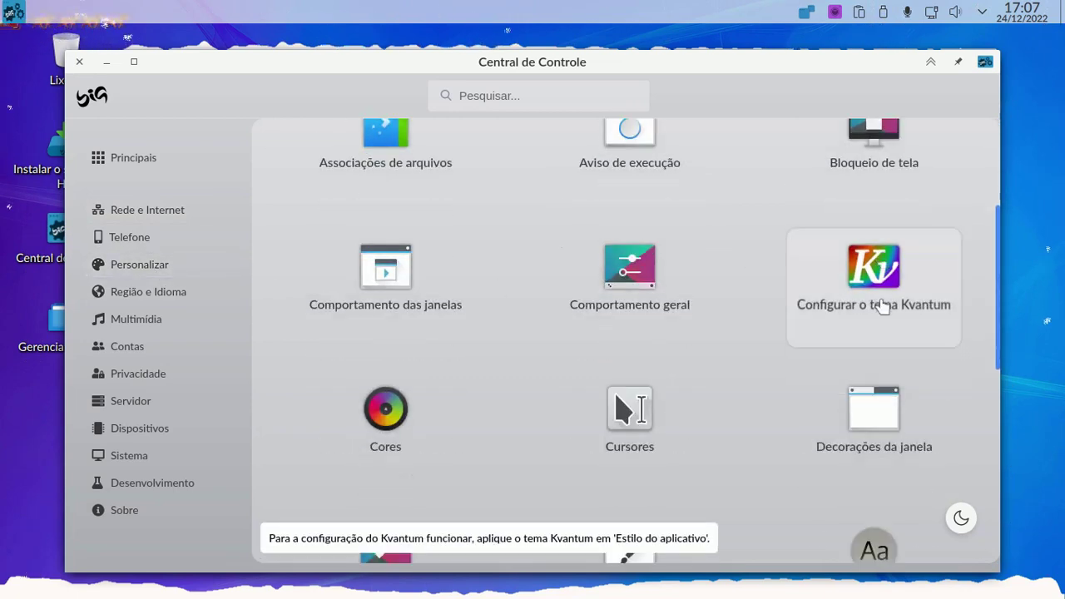
scroll(832, 304, up, 2)
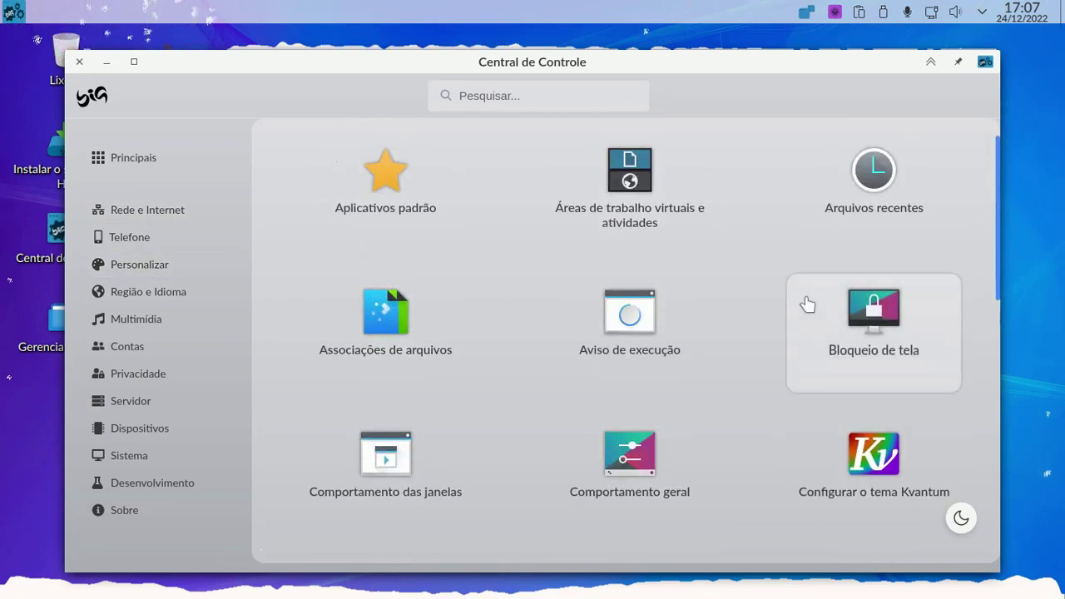
scroll(806, 305, down, 5)
scroll(806, 306, down, 2)
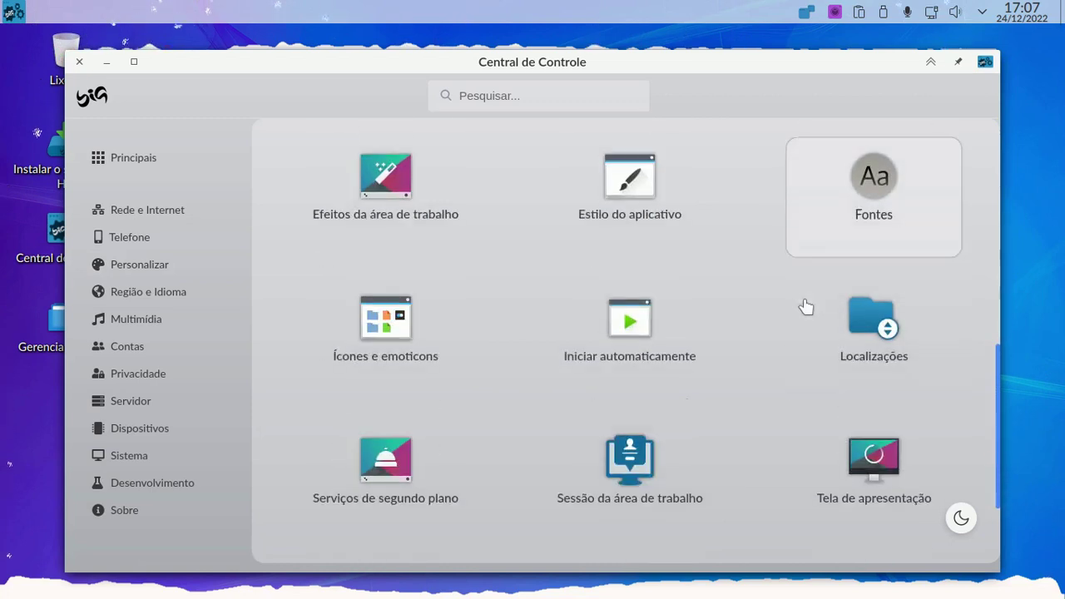
scroll(805, 306, down, 2)
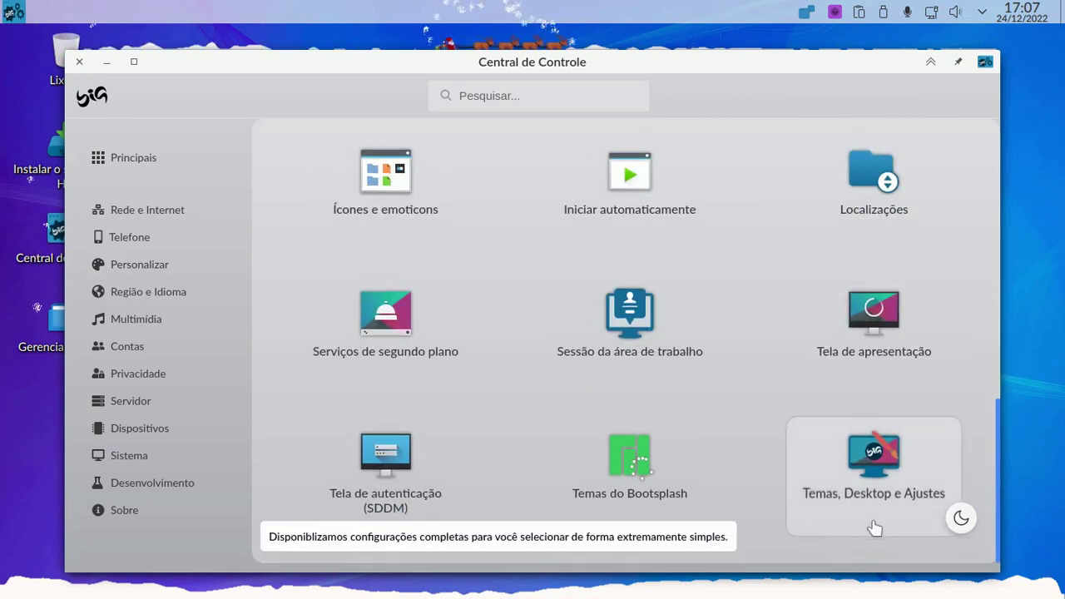
Open Temas, Desktop e Ajustes and look through the available themes from Breeze to Materia Dark.
click(872, 449)
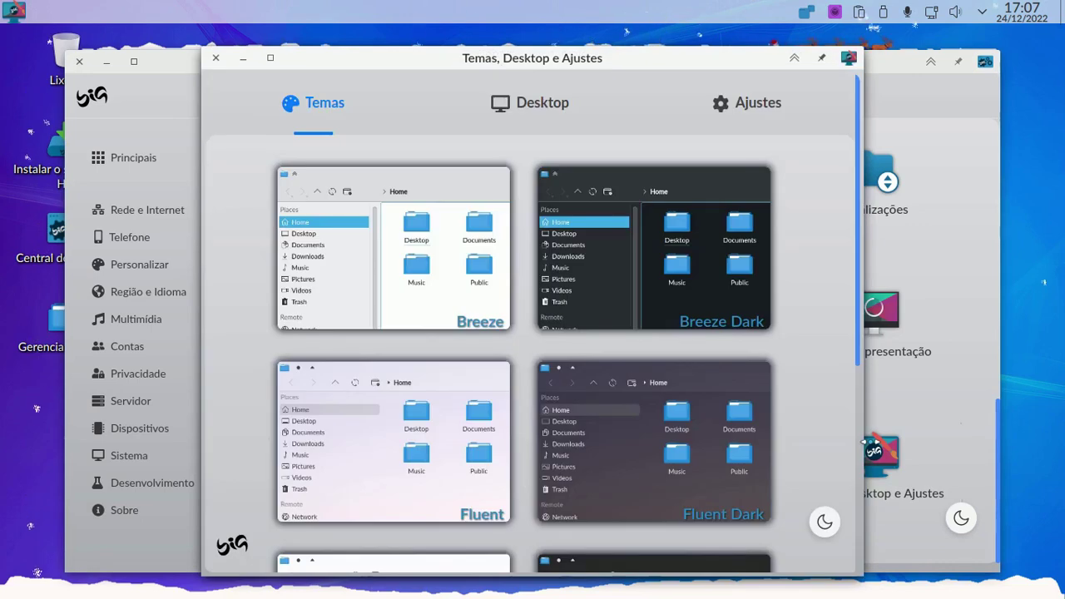
scroll(828, 248, down, 2)
scroll(827, 254, down, 6)
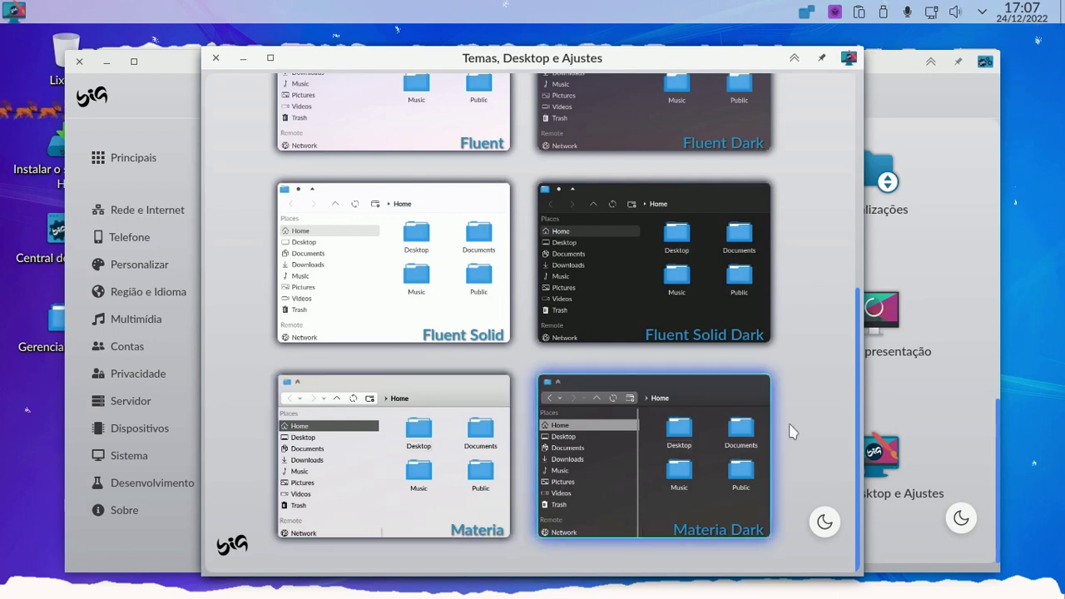
scroll(832, 432, up, 3)
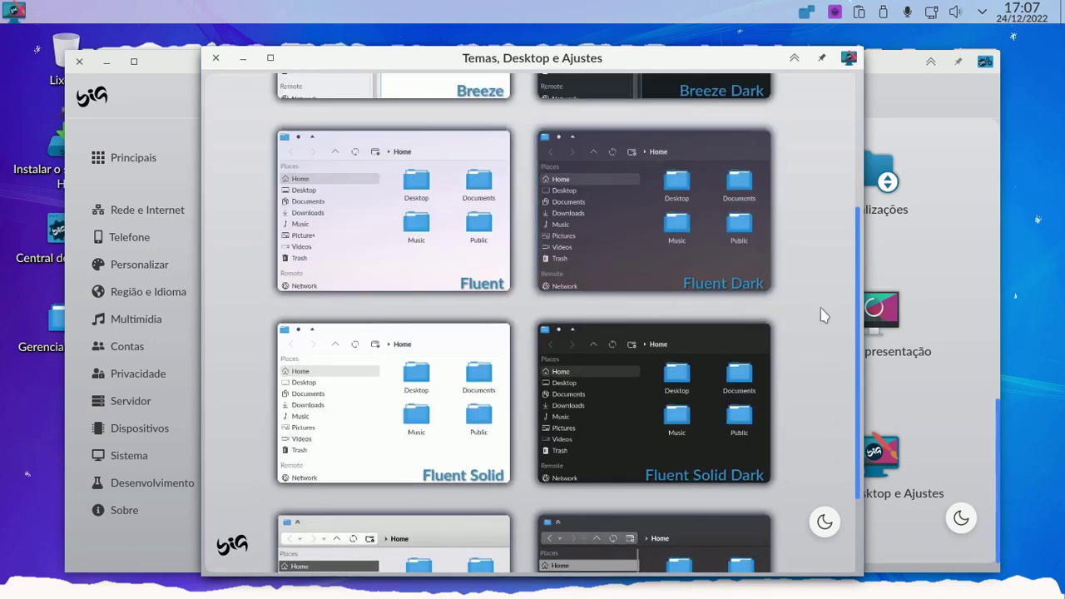
scroll(814, 299, up, 5)
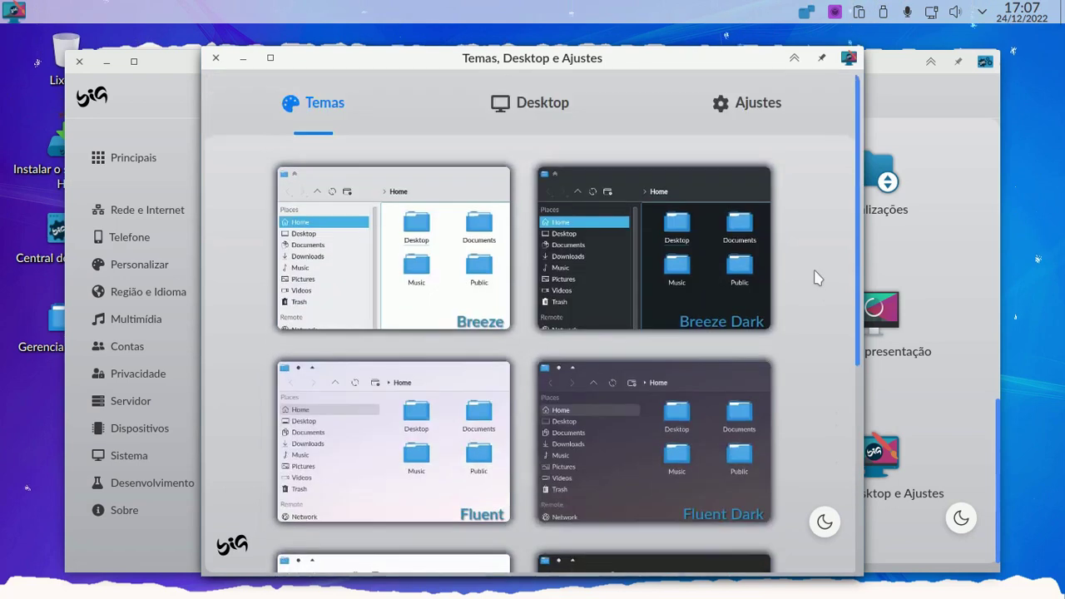
Examine the desktop layouts on offer, from Classic and K-unity to Modern and Desk-X.
click(566, 106)
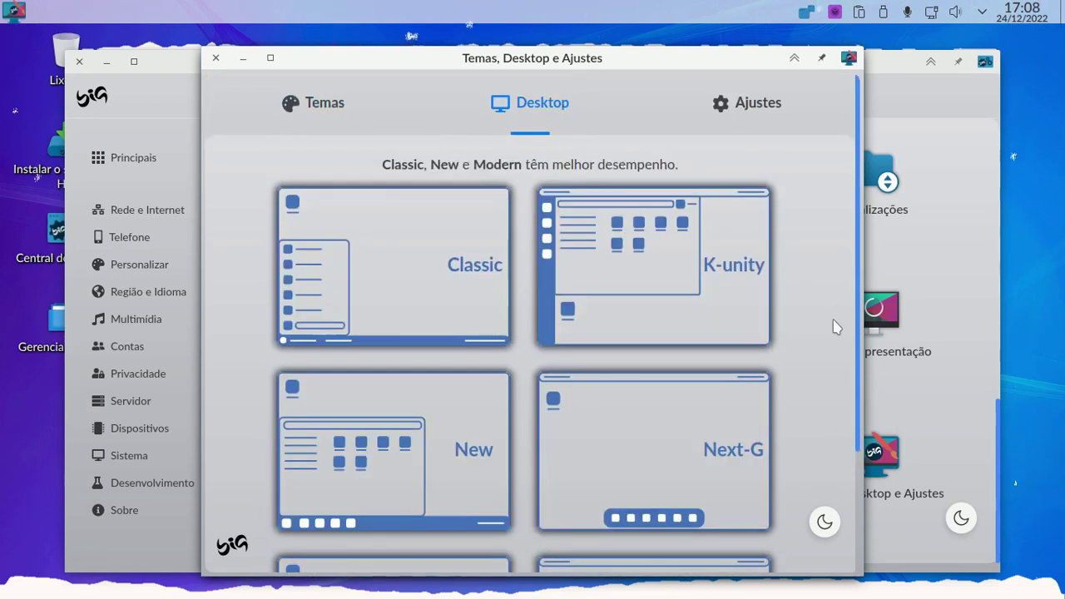
scroll(832, 337, down, 1)
scroll(795, 322, down, 1)
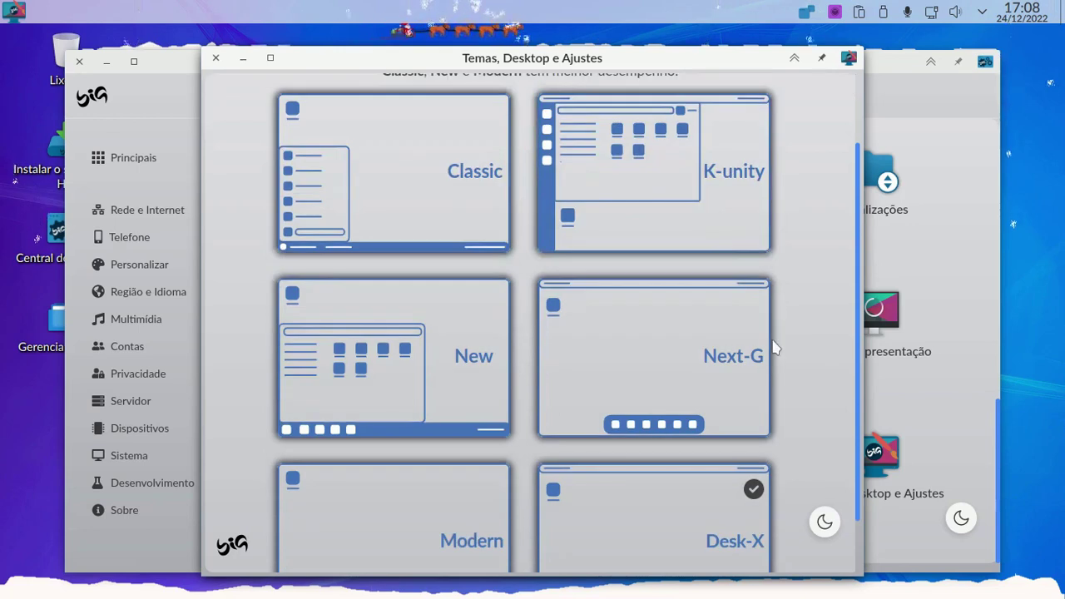
scroll(799, 399, down, 2)
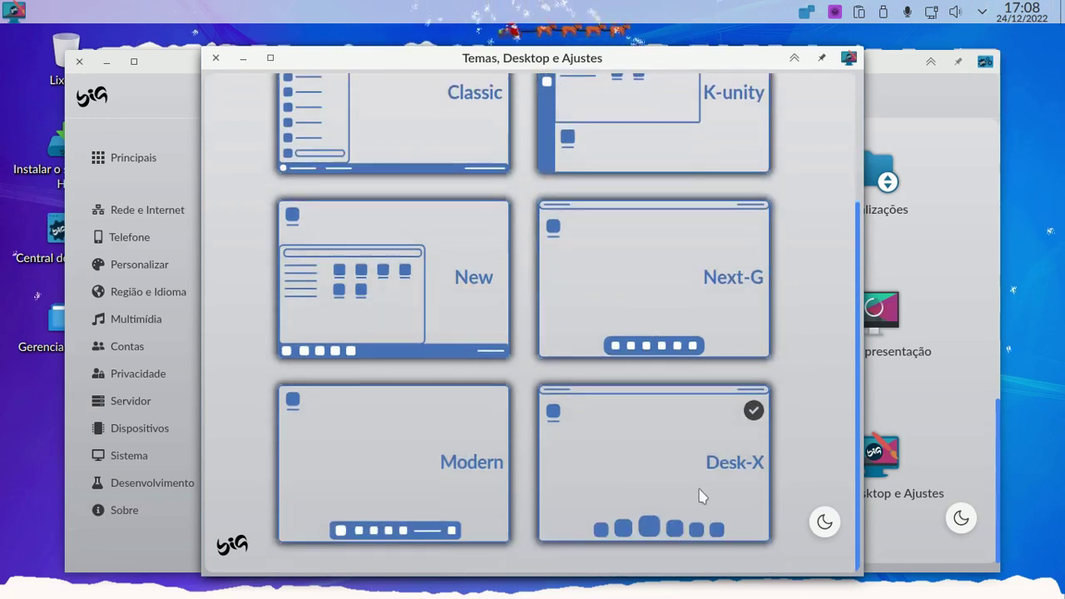
scroll(424, 449, up, 4)
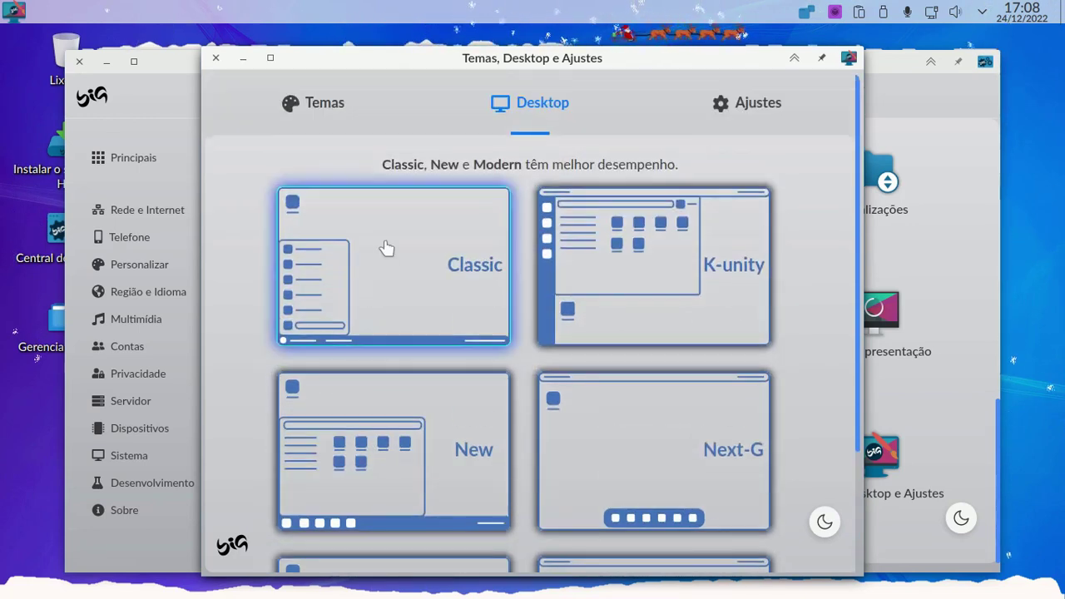
Turn off Botões da janela no lado esquerdo in Ajustes, review the remaining Usabilidade options and close Temas, Desktop e Ajustes.
click(759, 103)
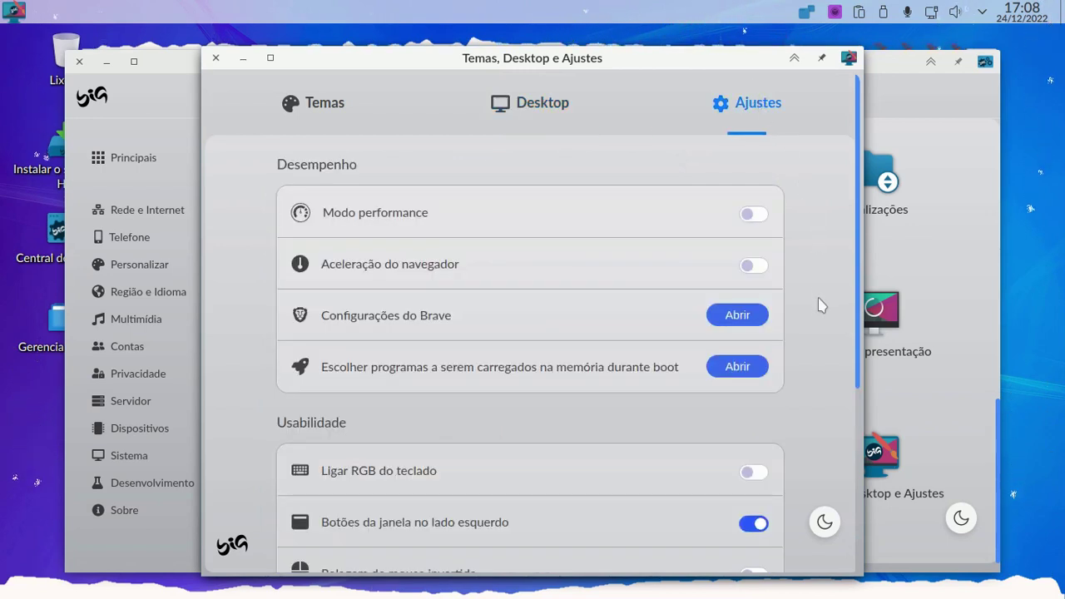
scroll(820, 305, down, 2)
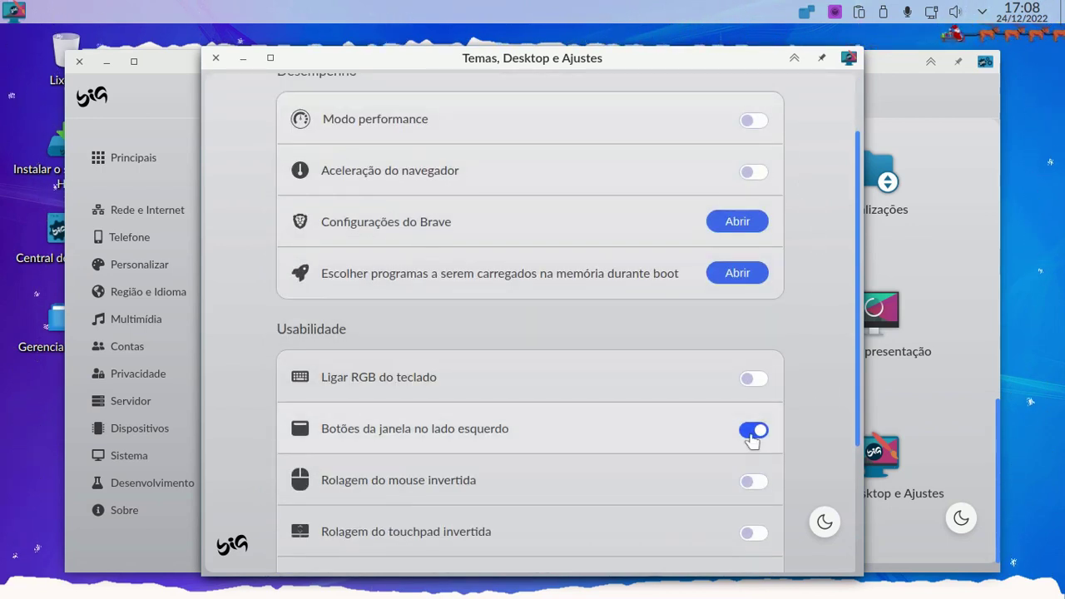
scroll(792, 524, down, 1)
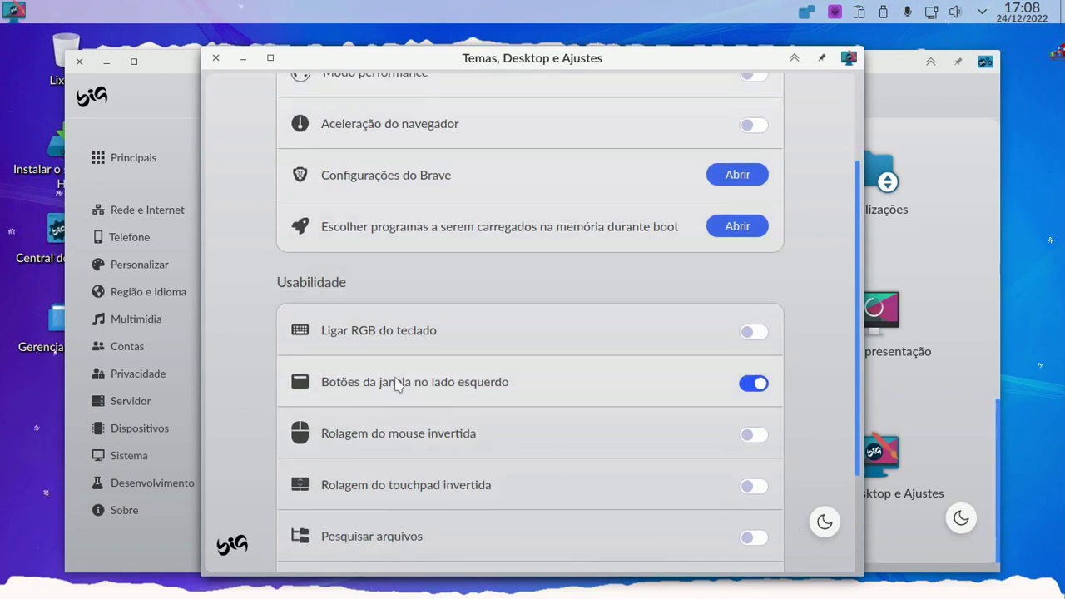
click(753, 383)
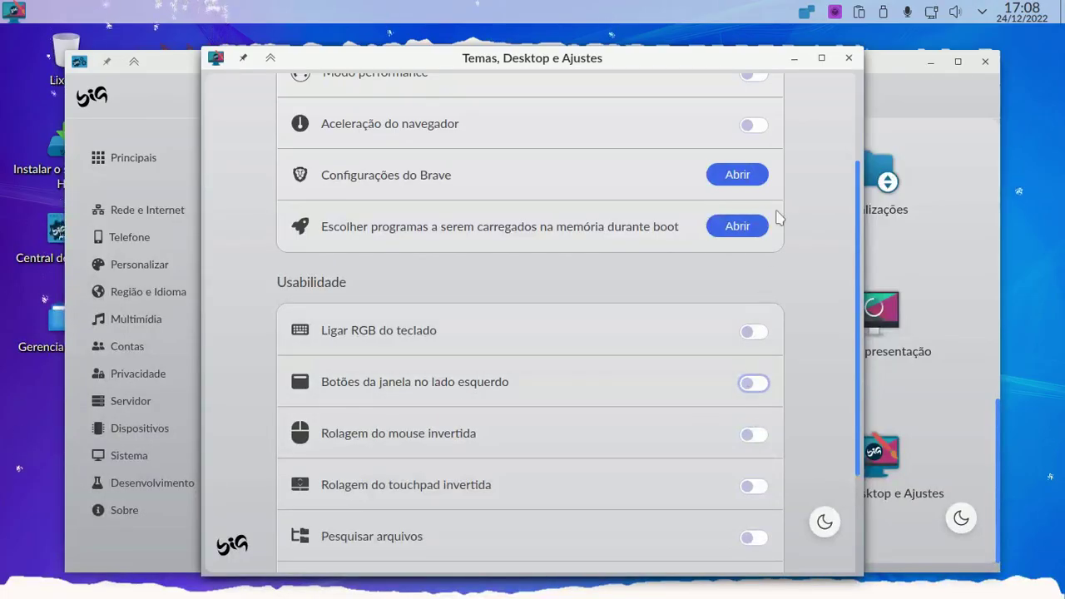
scroll(576, 326, down, 5)
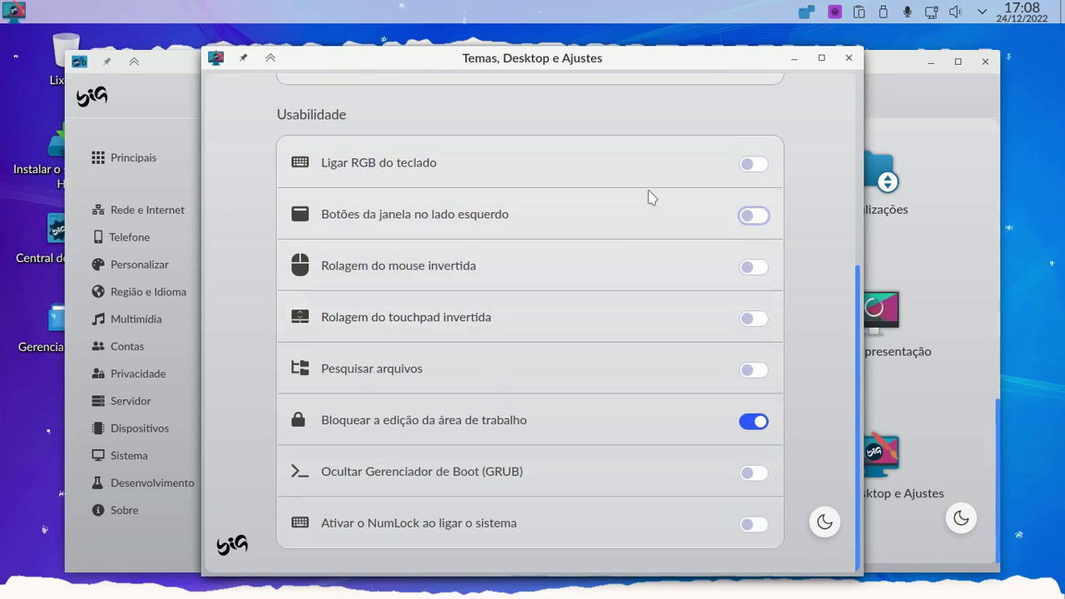
click(849, 58)
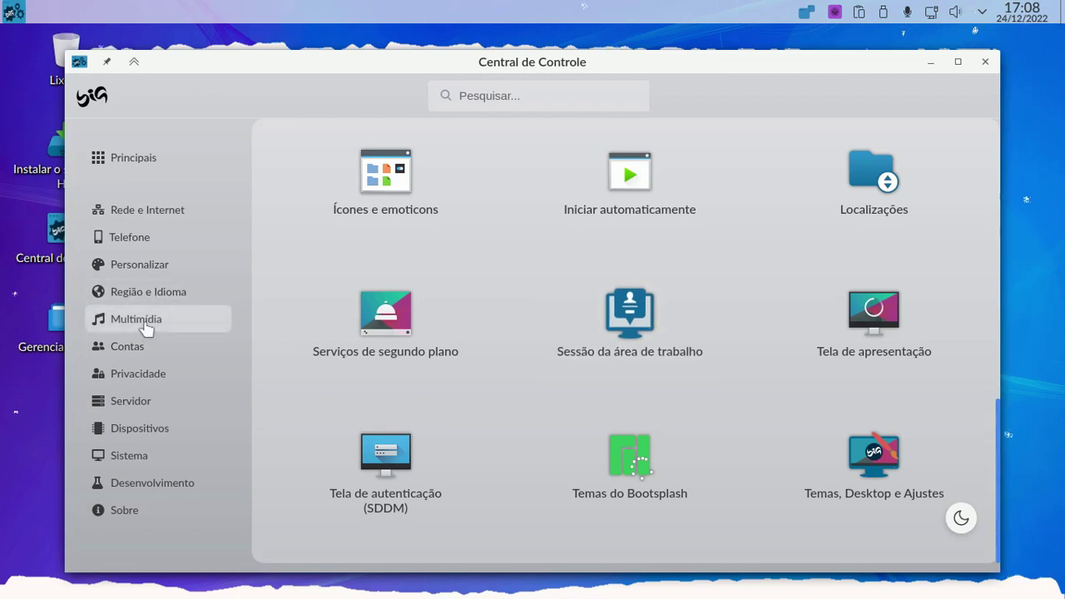
Examine the Região e Idioma, Multimídia, Privacidade and Servidor sections of the Central de Controle.
click(136, 295)
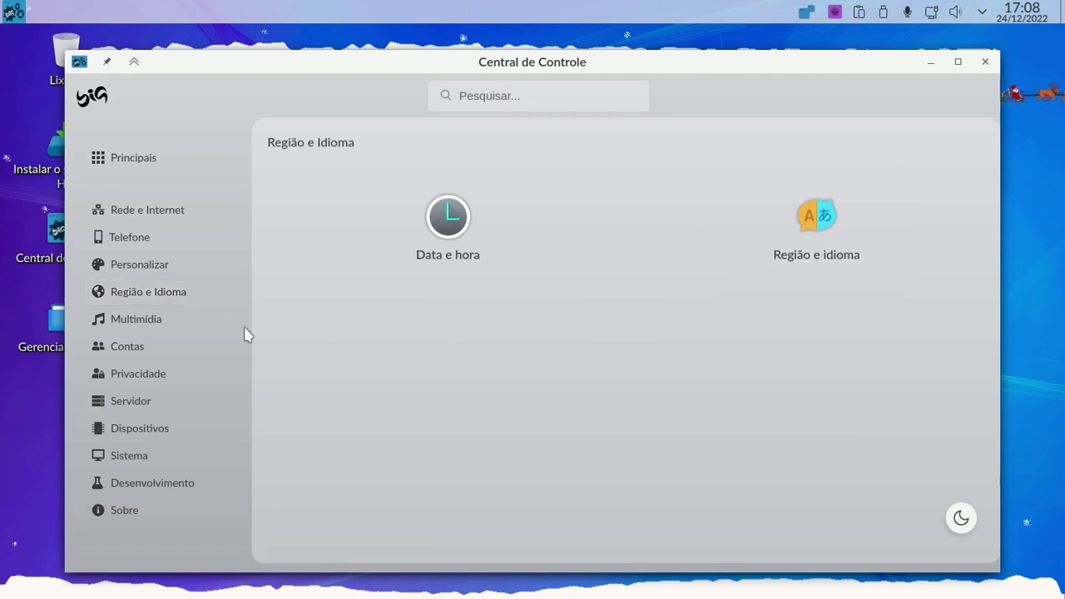
click(139, 328)
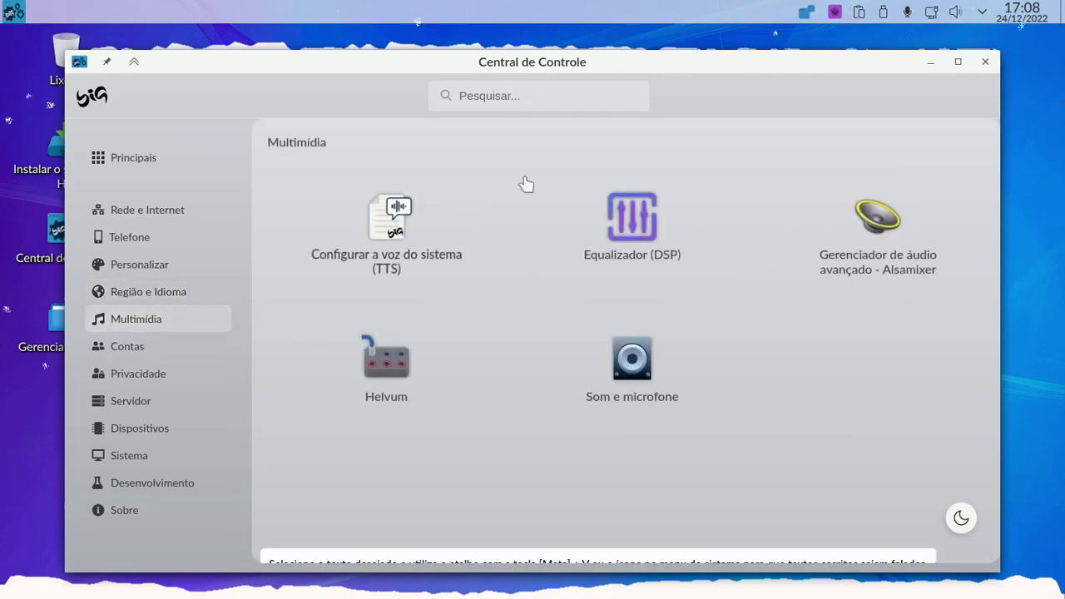
click(156, 381)
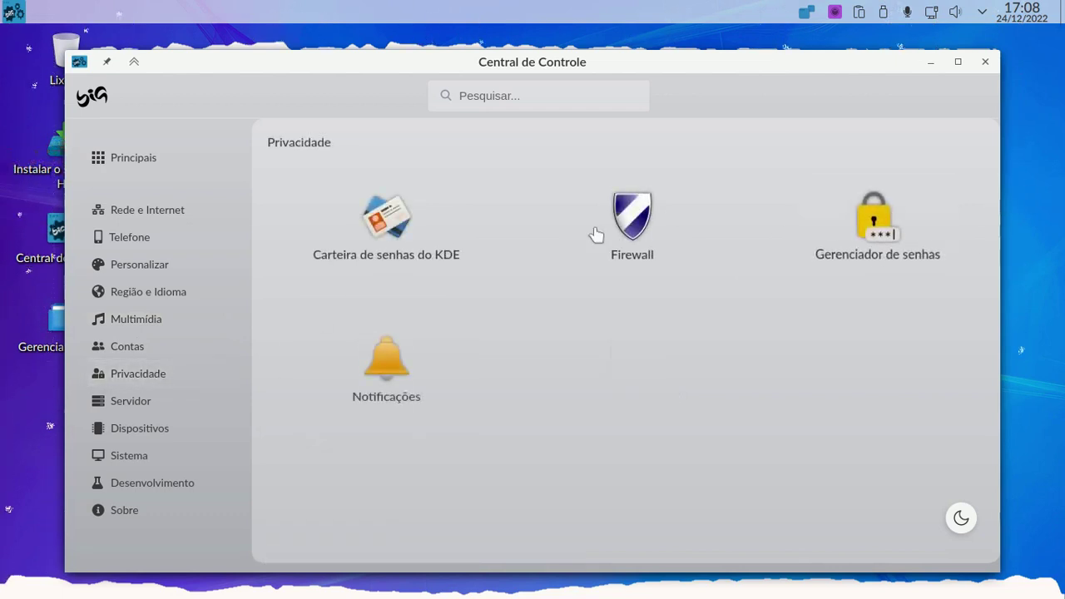
click(162, 400)
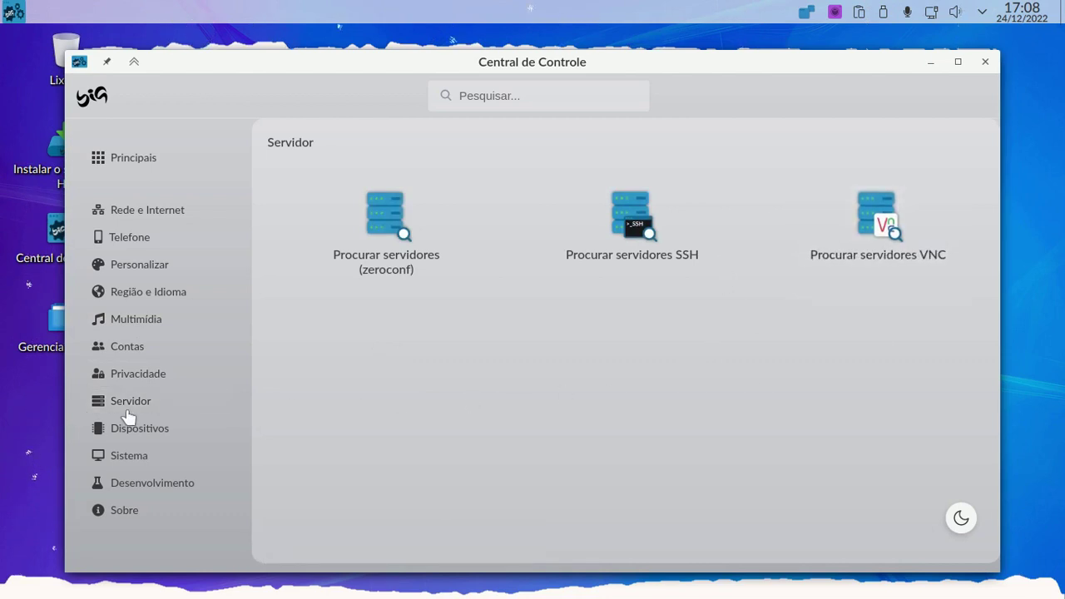
Examine the hardware tools in the Dispositivos section and the system tools in the Sistema section.
click(149, 431)
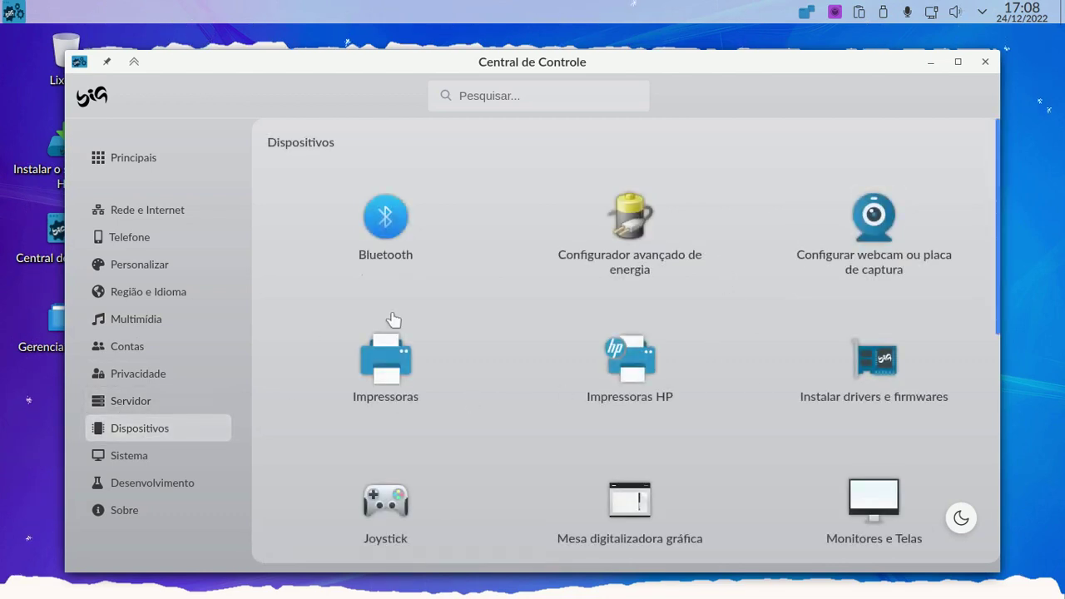
scroll(836, 308, down, 3)
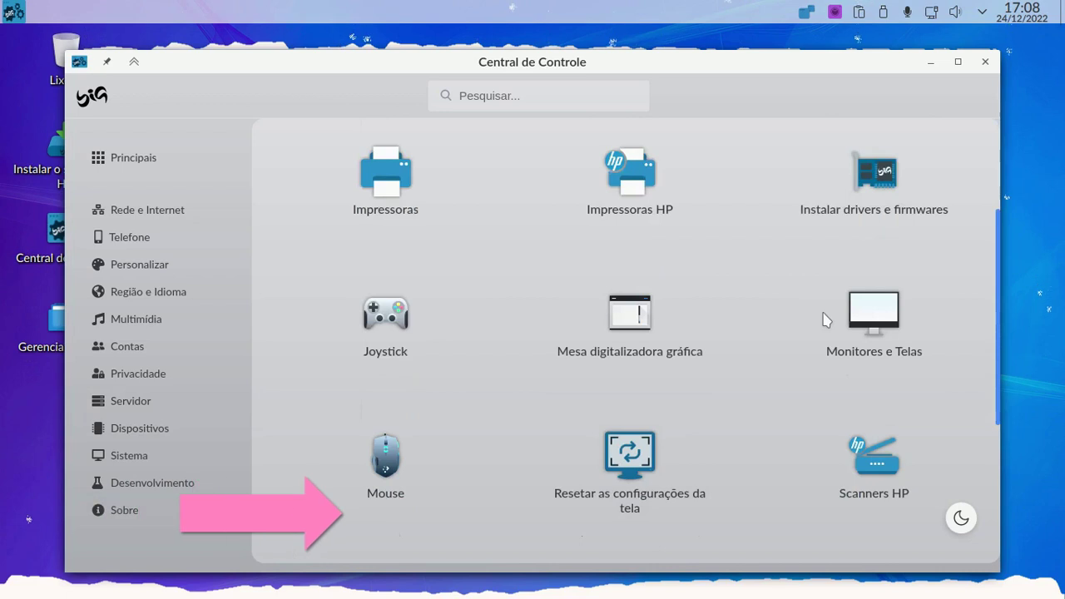
scroll(683, 246, down, 2)
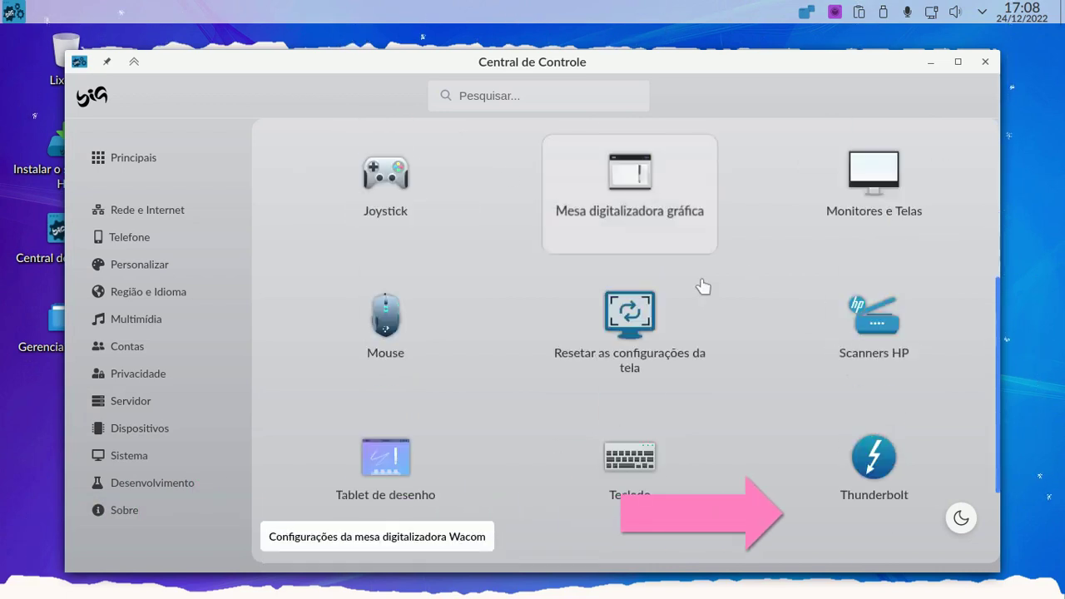
click(141, 456)
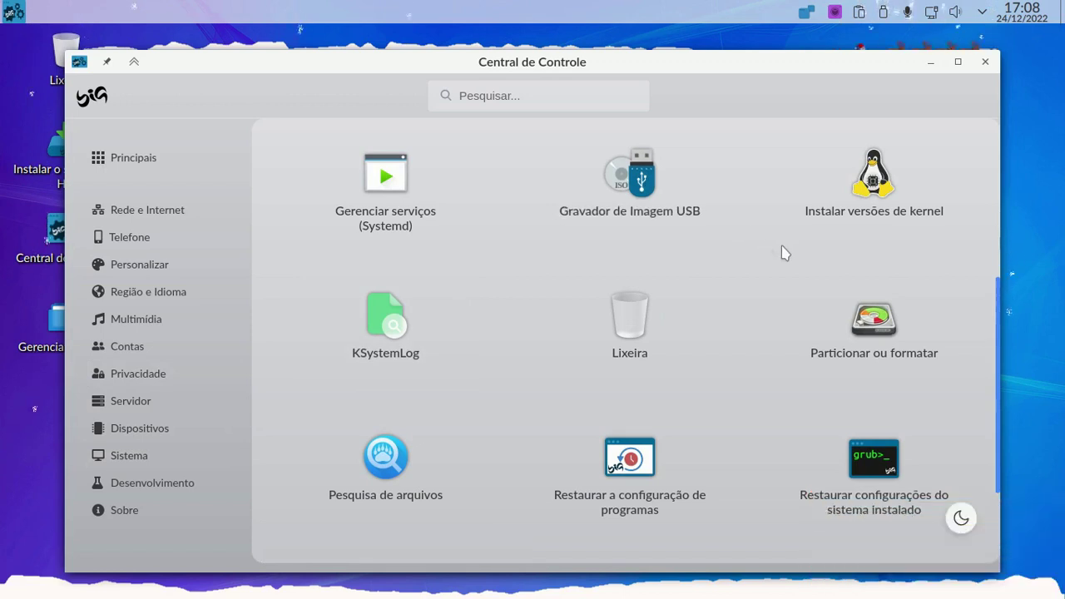
scroll(787, 255, down, 2)
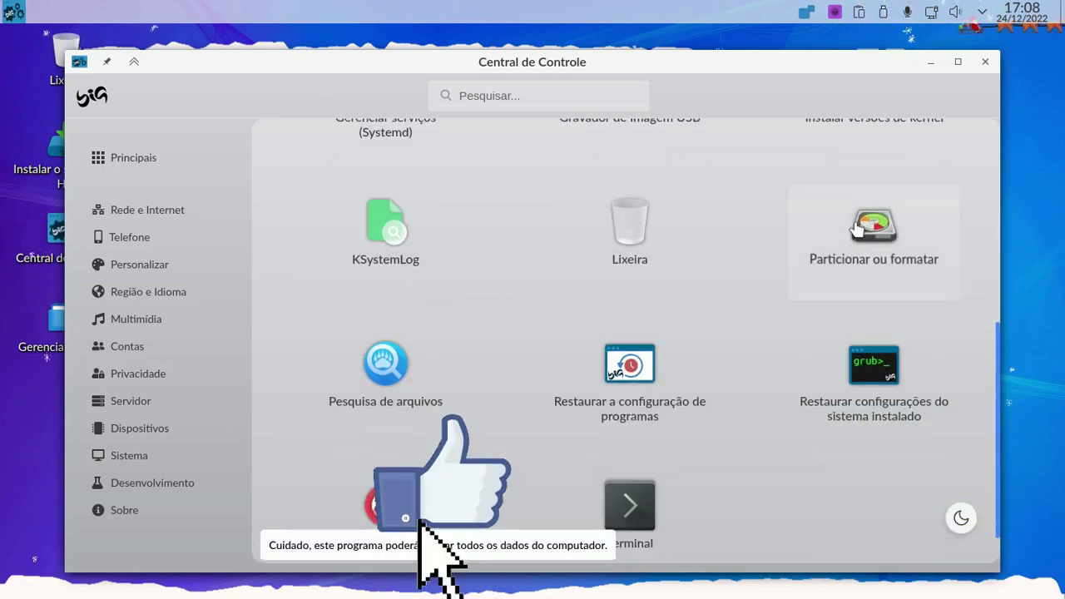
scroll(832, 333, down, 1)
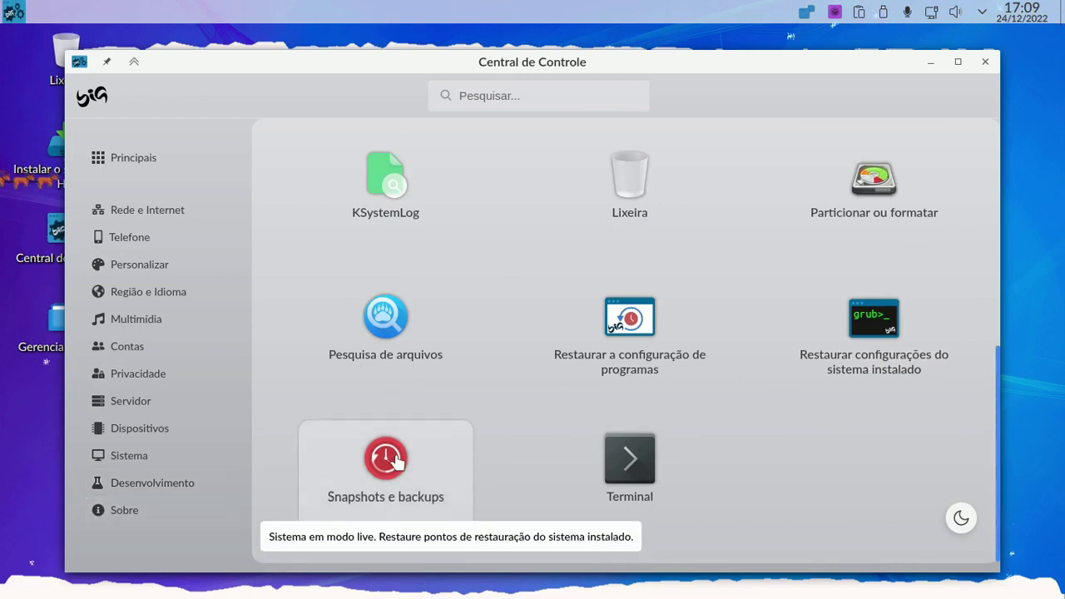
View the Desenvolvimento and Sobre sections and close the Central de Controle.
click(149, 485)
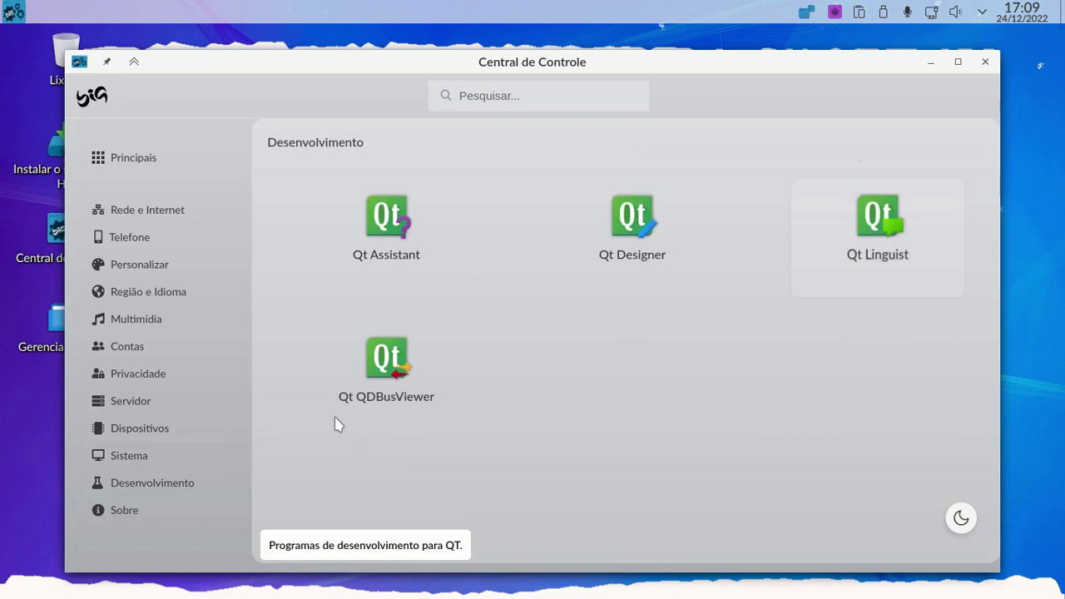
click(173, 513)
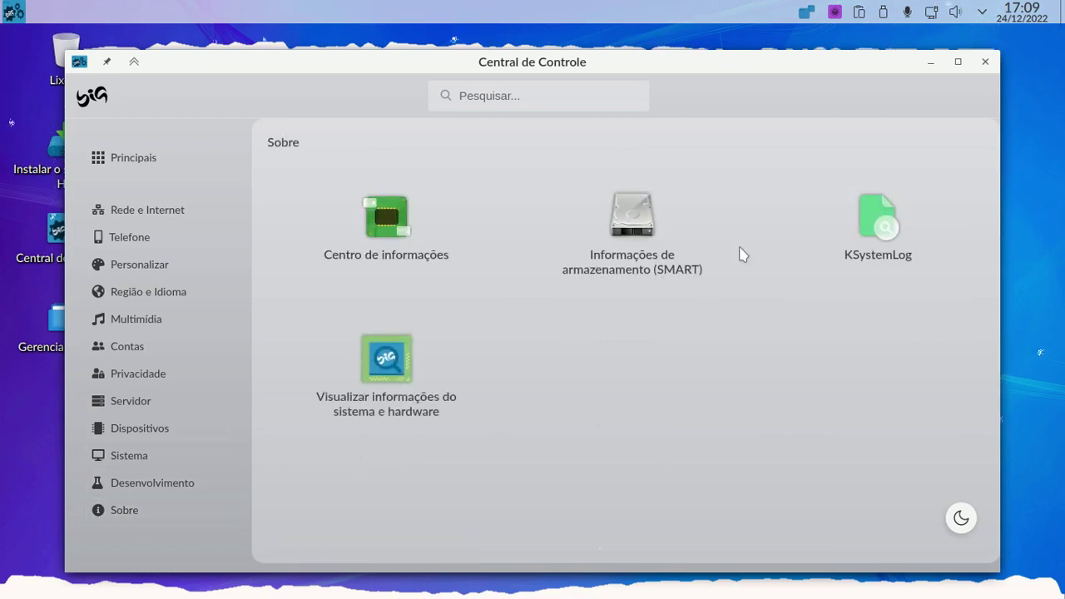
click(984, 62)
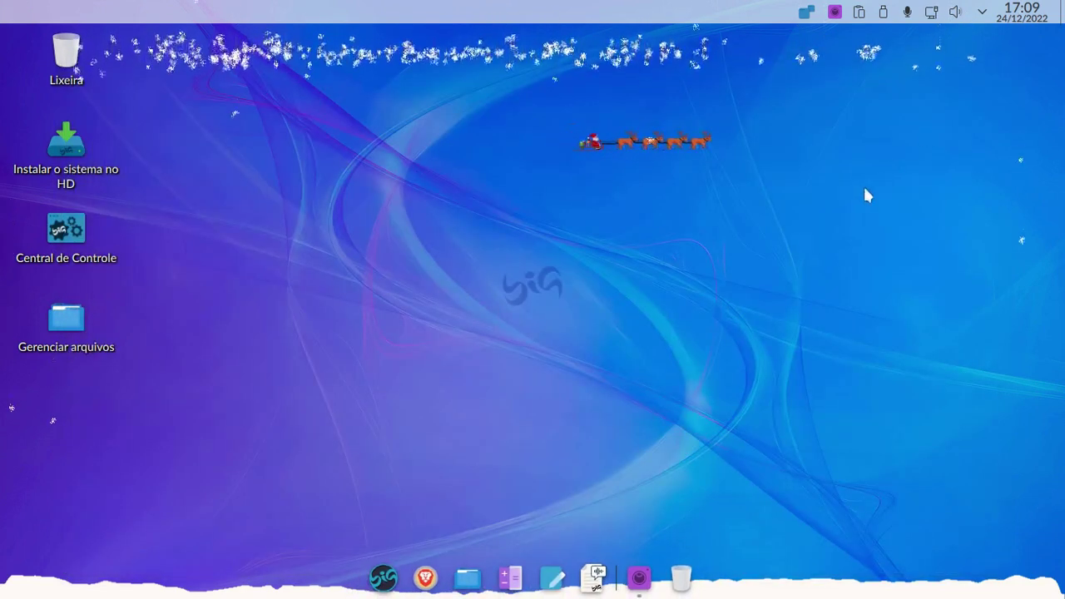
Open Big Store from the application menu's Configurações category and read the explanations of the Nativos, Aur and Flatpak sources.
click(382, 576)
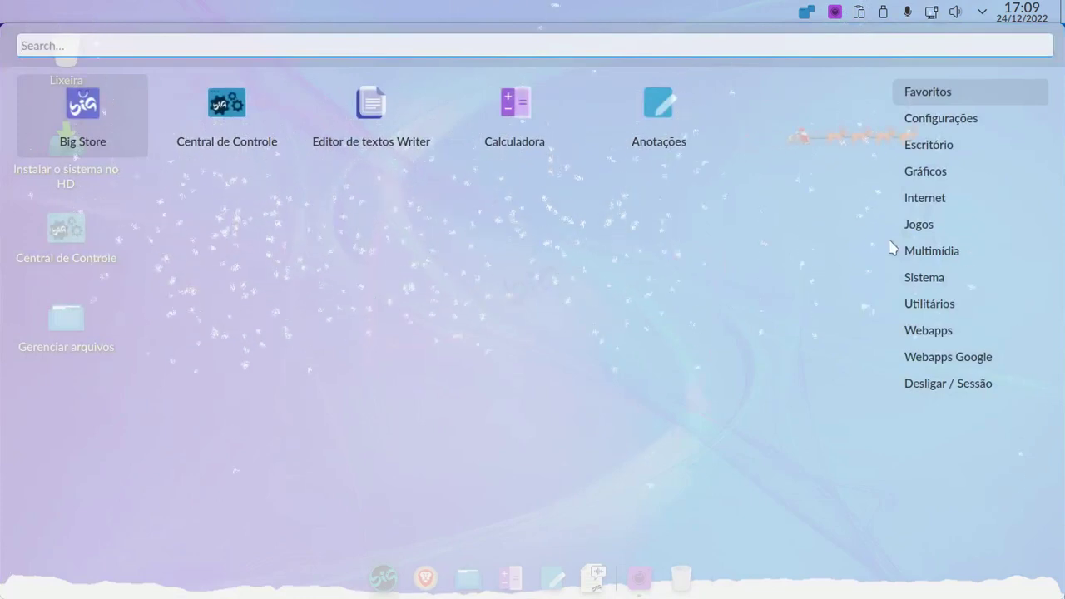
click(947, 145)
click(939, 97)
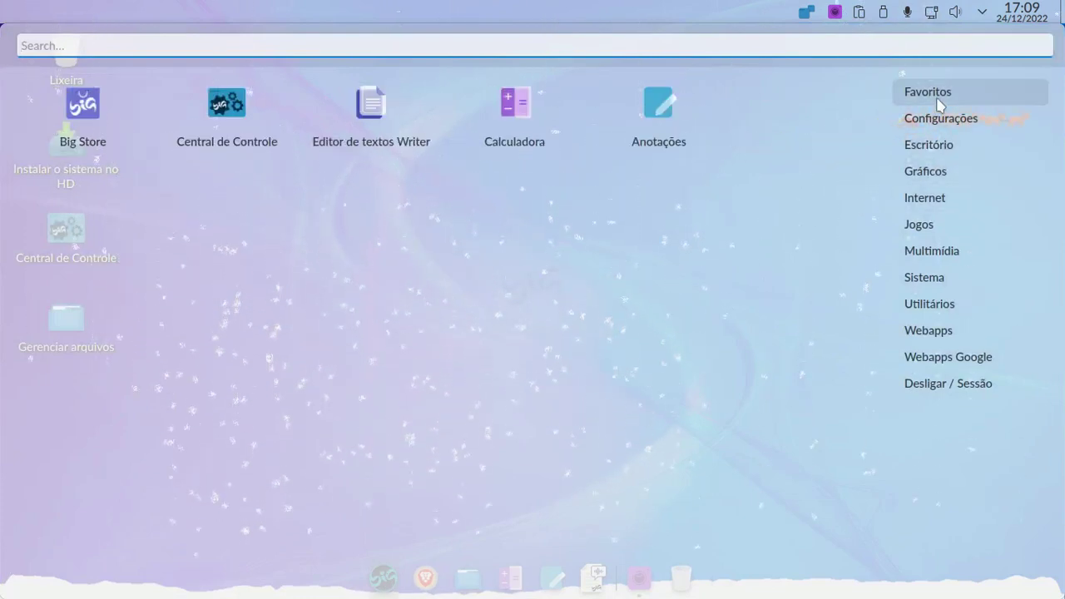
mouse_move(947, 123)
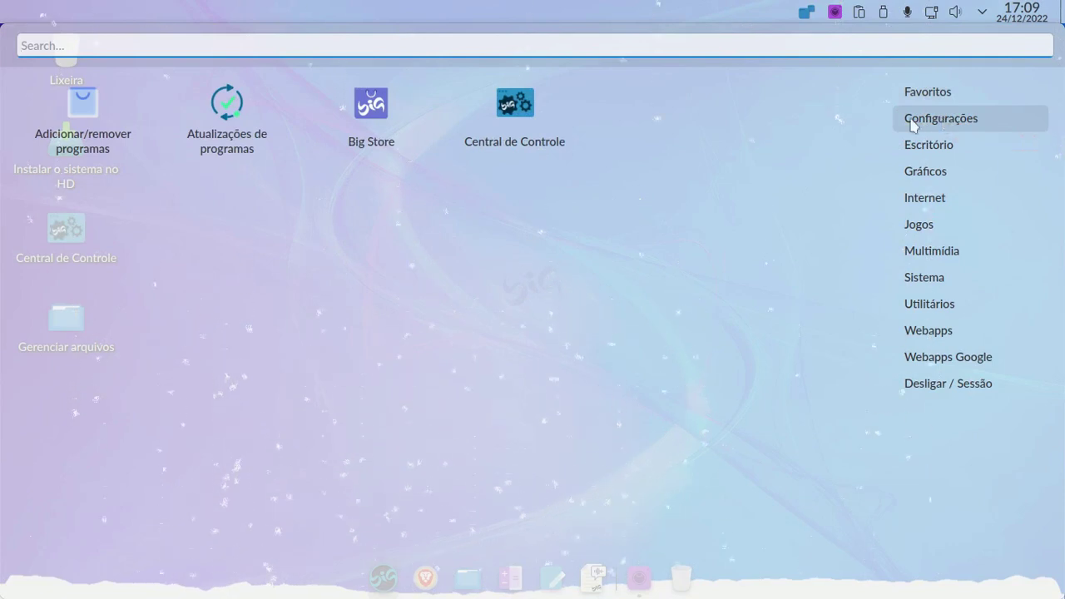
click(371, 108)
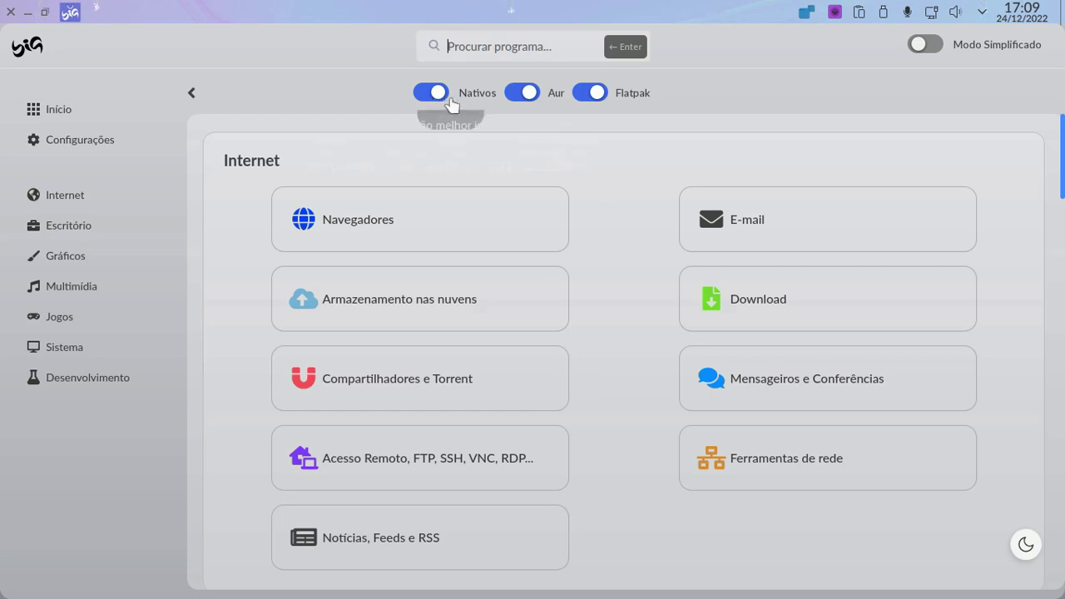
mouse_move(538, 104)
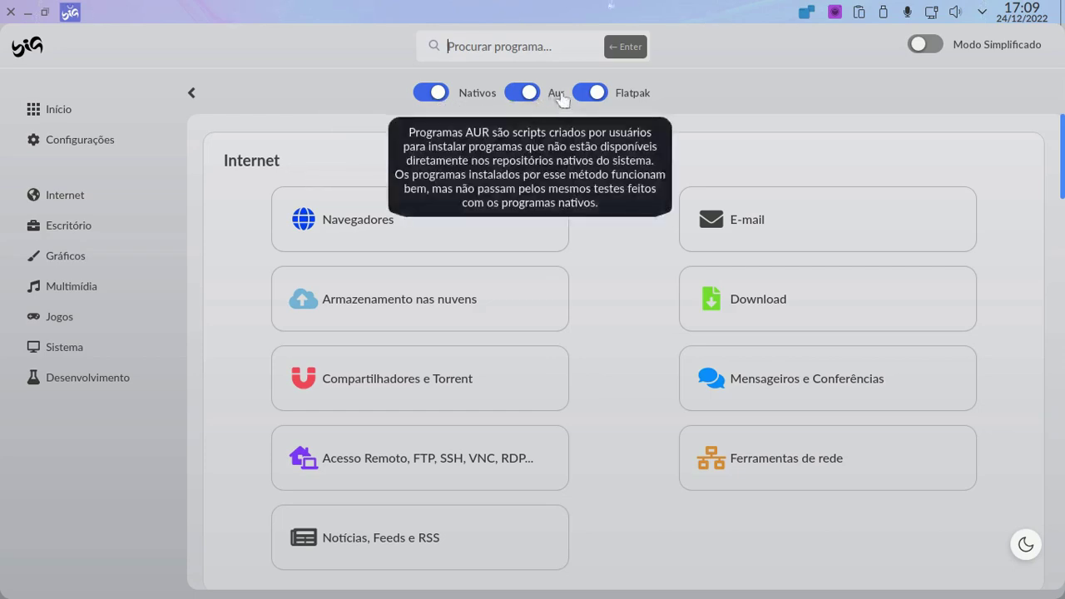
mouse_move(624, 97)
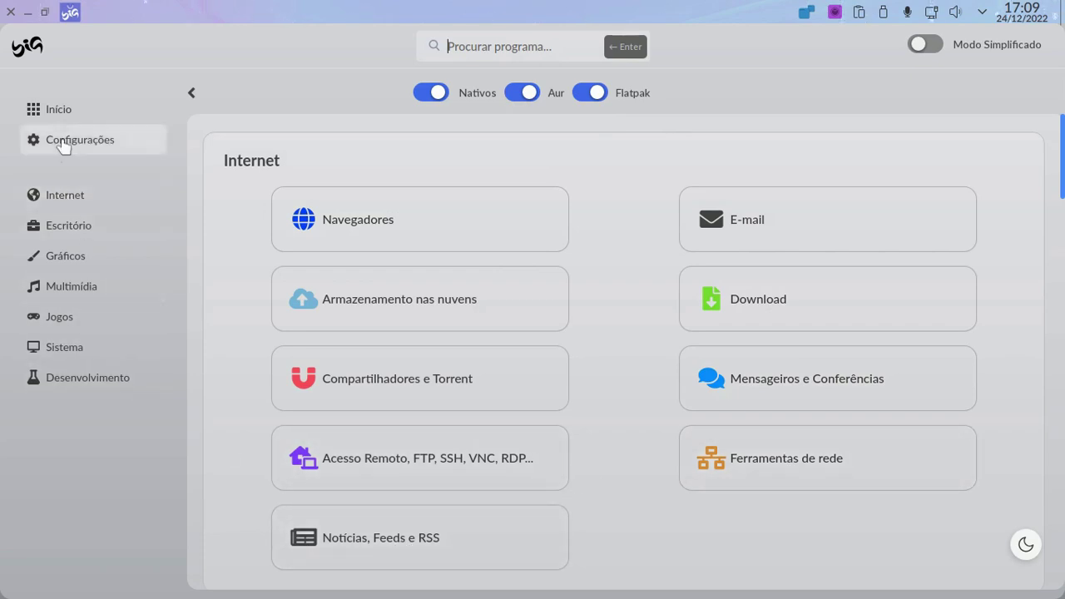
Examine the native web browsers offered in the Navegadores category, from Brave and Firefox to Epiphany.
click(411, 220)
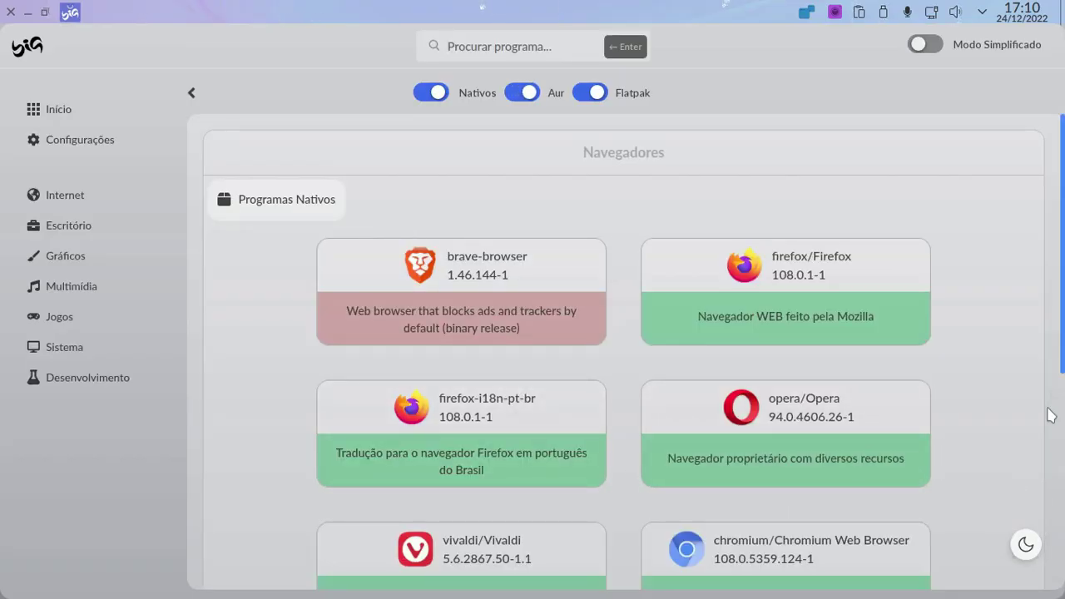
mouse_move(466, 268)
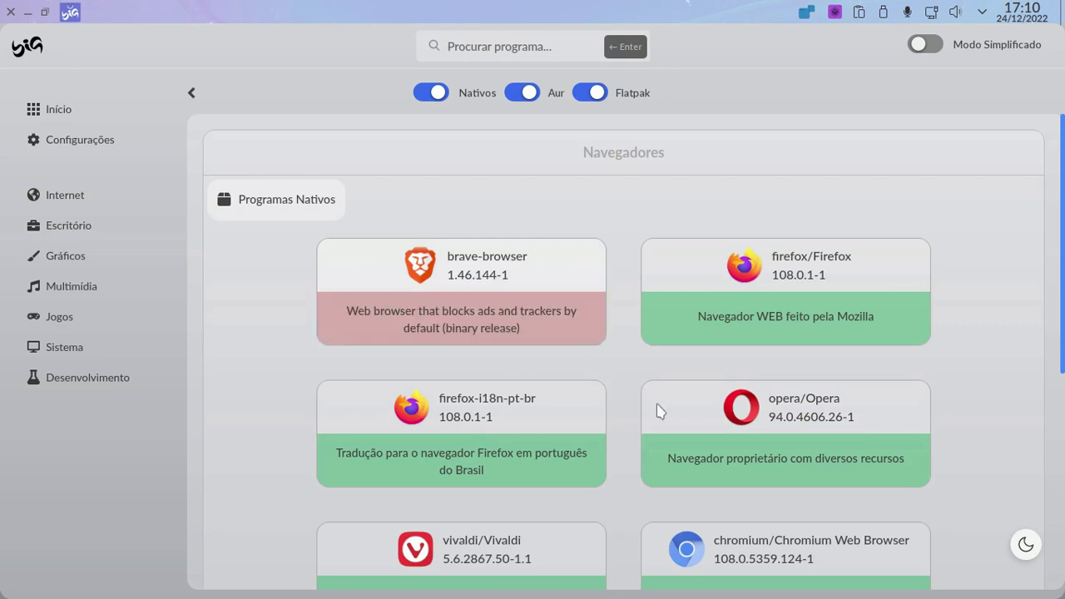
mouse_move(828, 325)
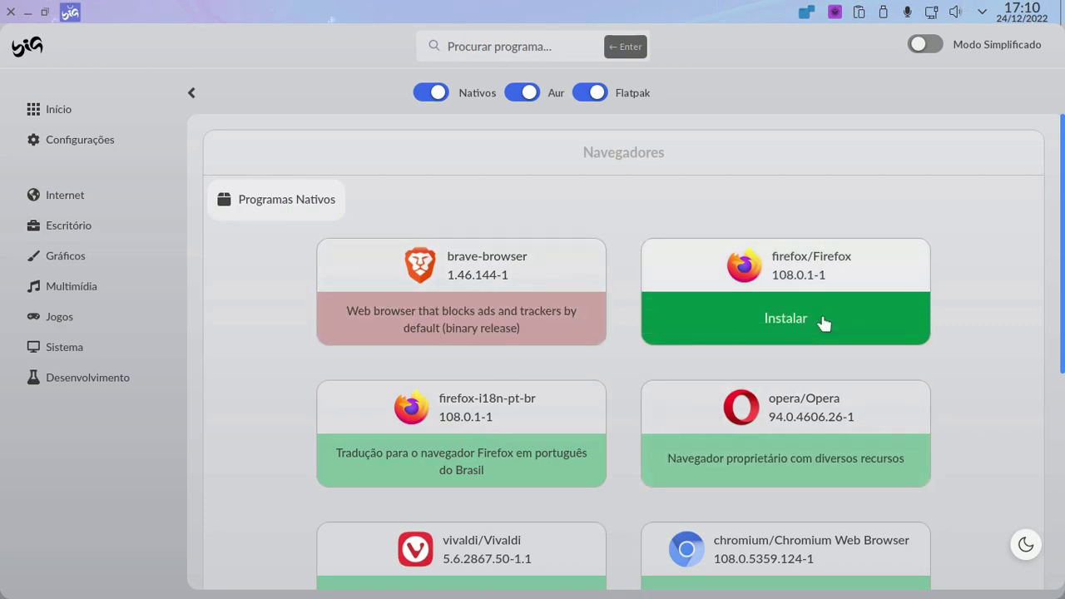
scroll(822, 324, down, 2)
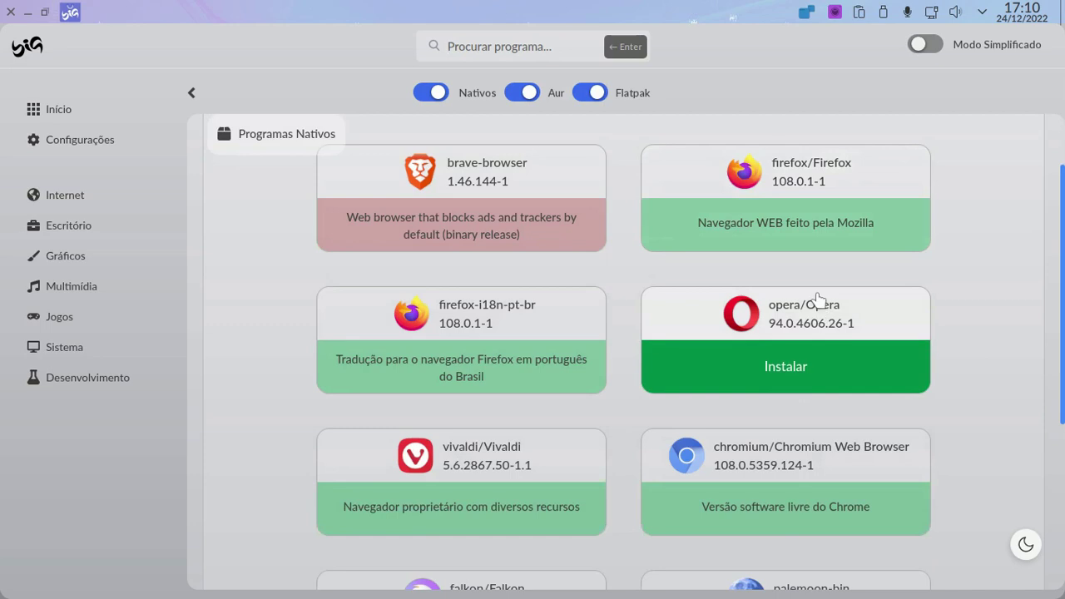
mouse_move(807, 456)
mouse_move(519, 455)
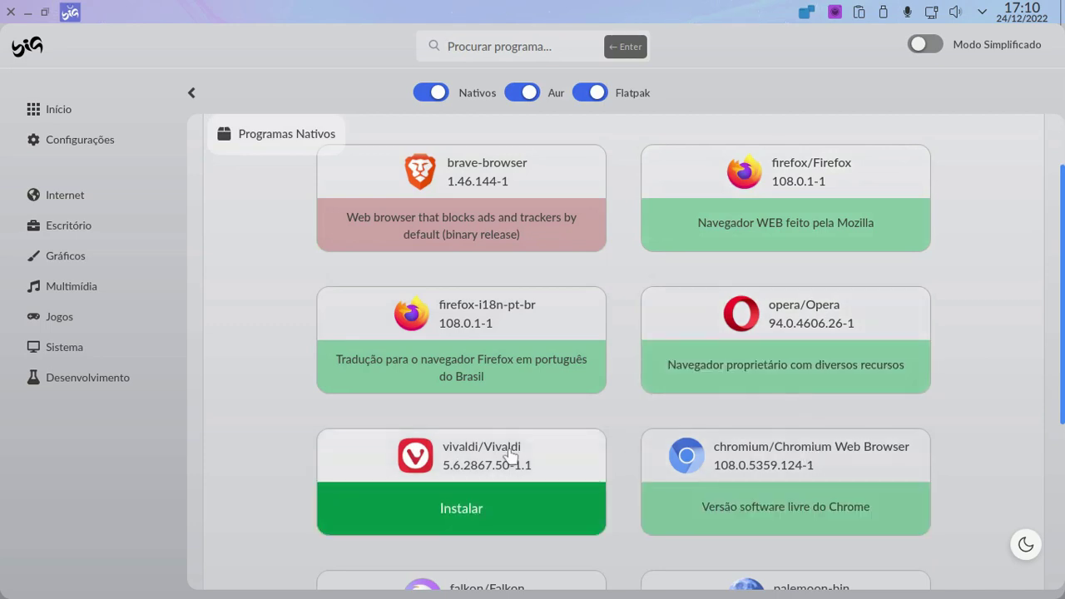
scroll(509, 450, down, 2)
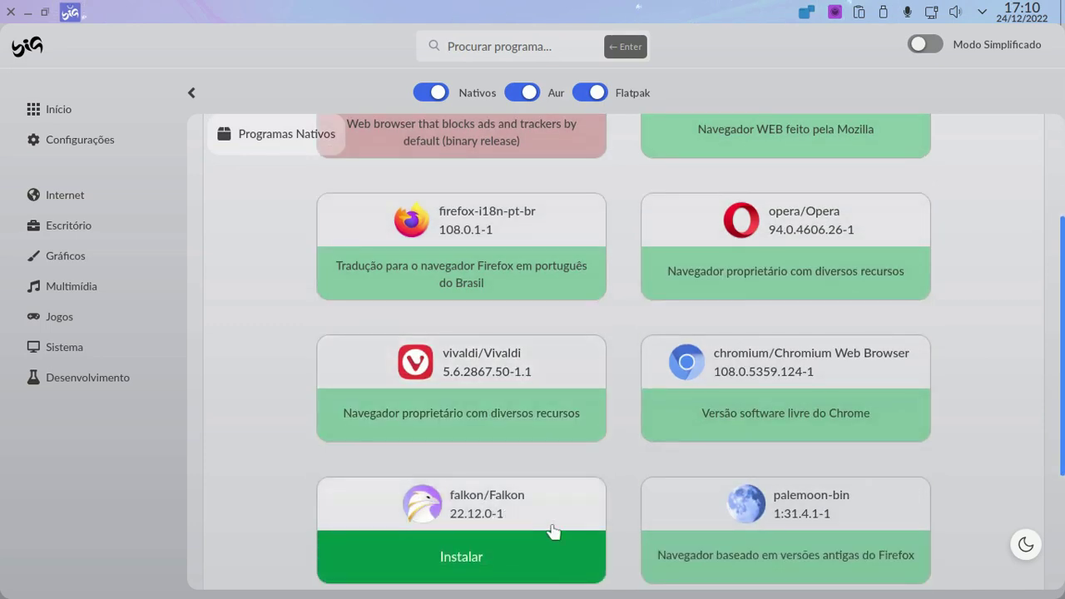
mouse_move(789, 516)
scroll(985, 468, down, 4)
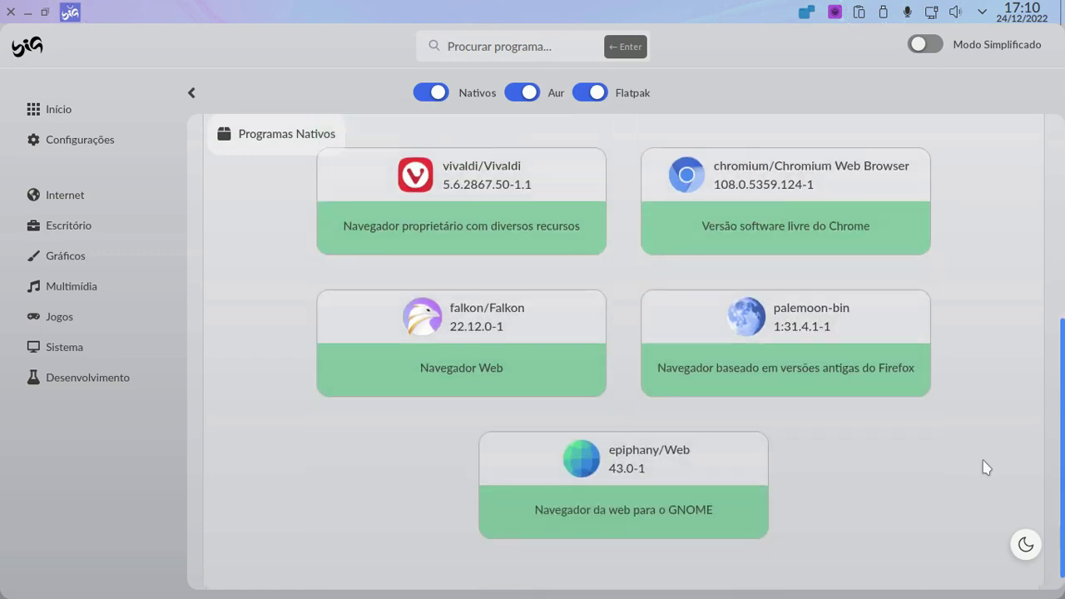
mouse_move(671, 483)
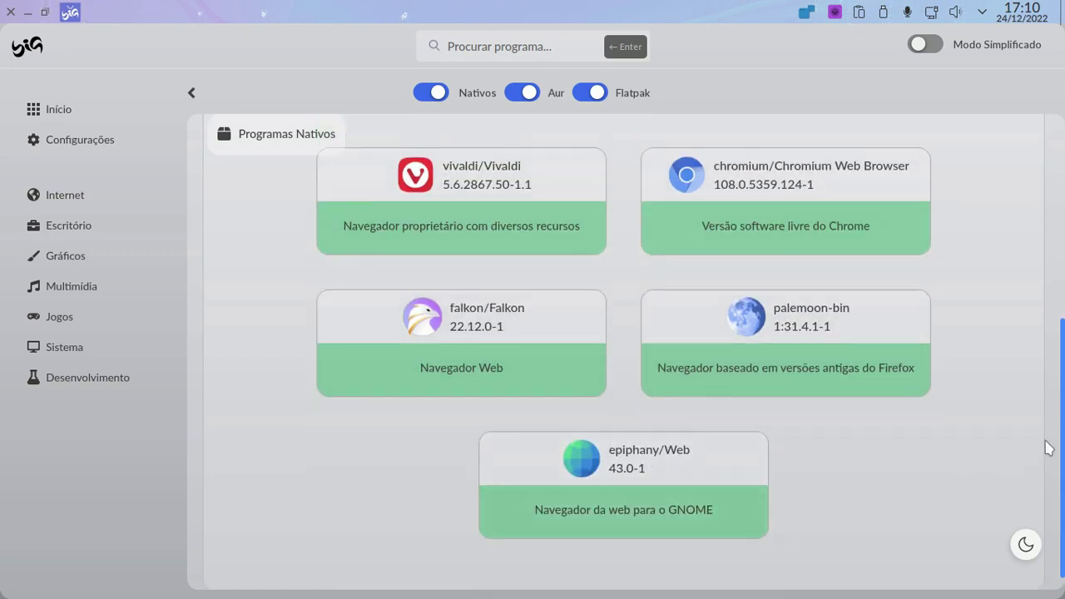
scroll(1047, 443, up, 8)
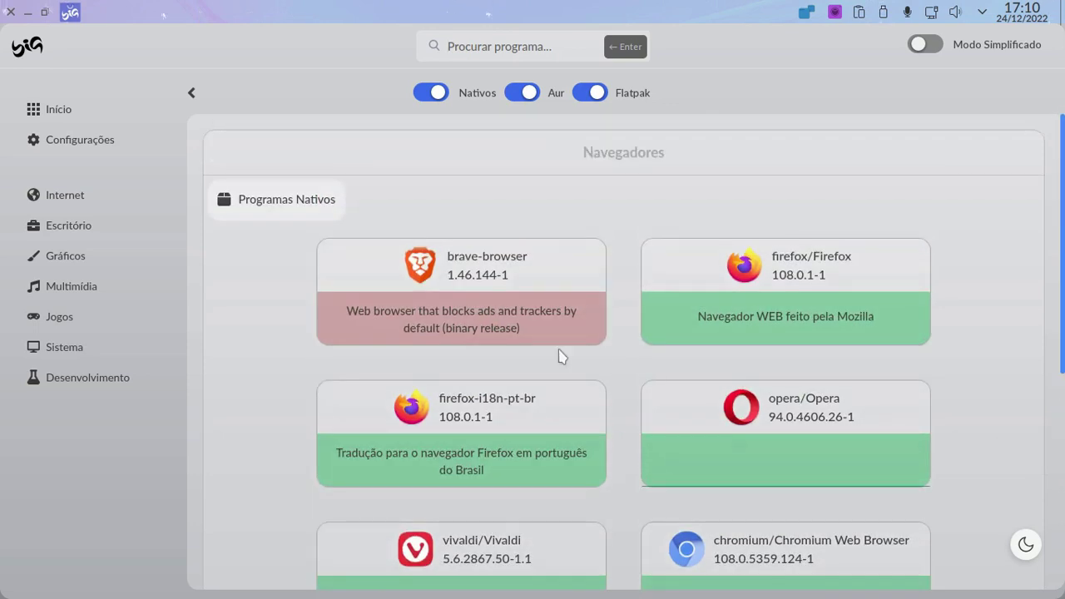
Examine the program categories in the Escritório, Gráficos and Multimídia sections of the store.
click(86, 233)
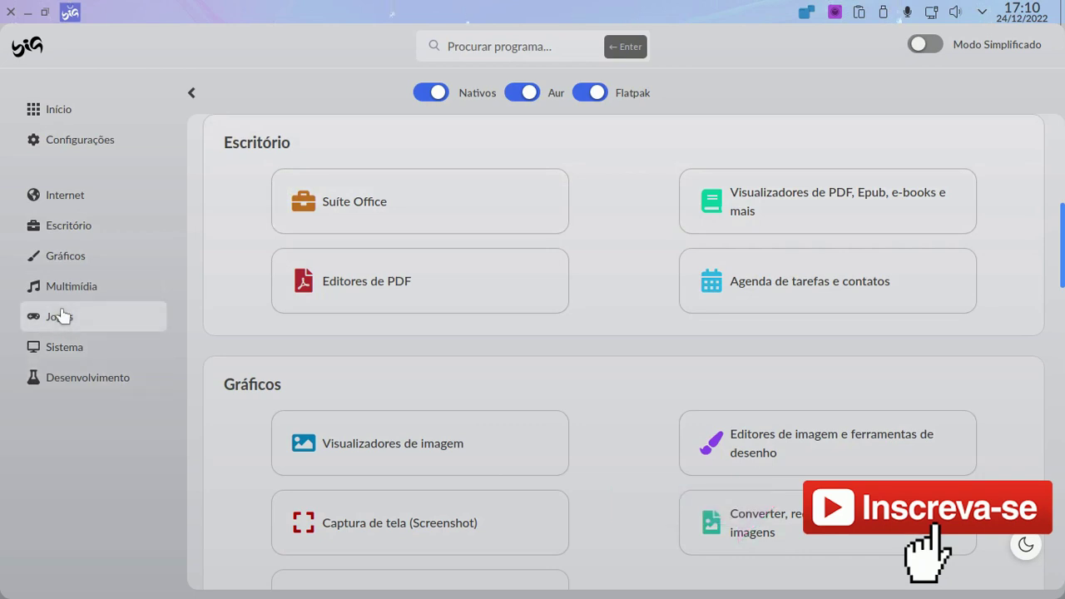
click(68, 254)
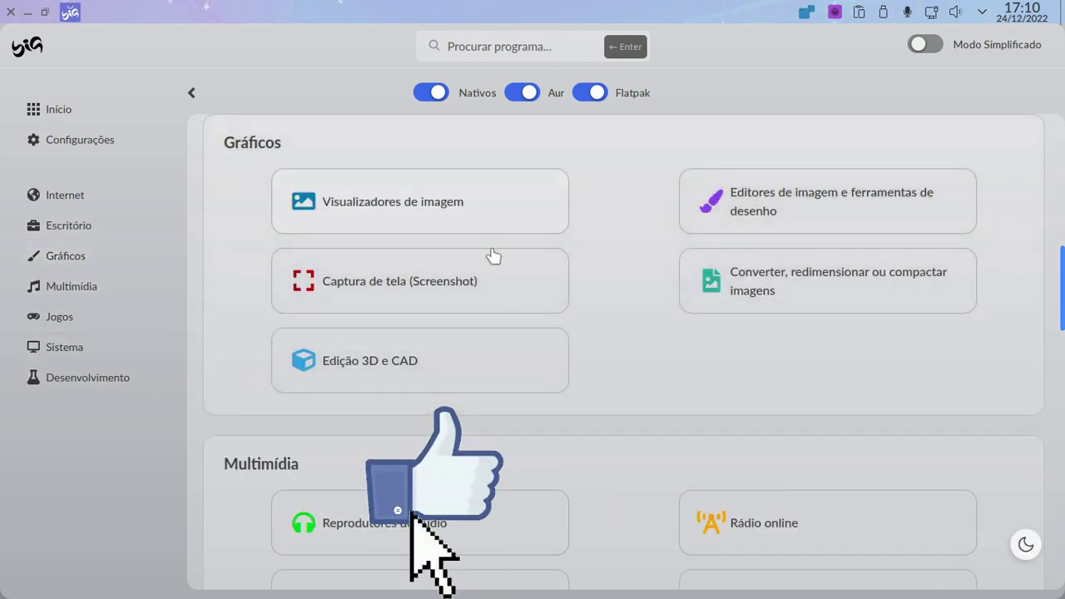
scroll(499, 267, down, 5)
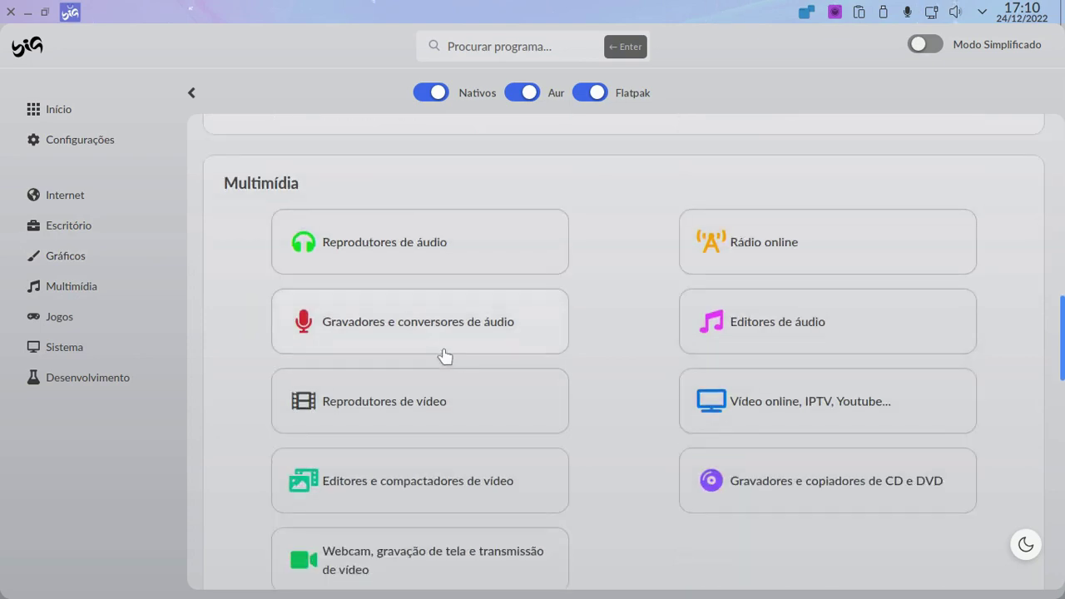
scroll(445, 350, down, 1)
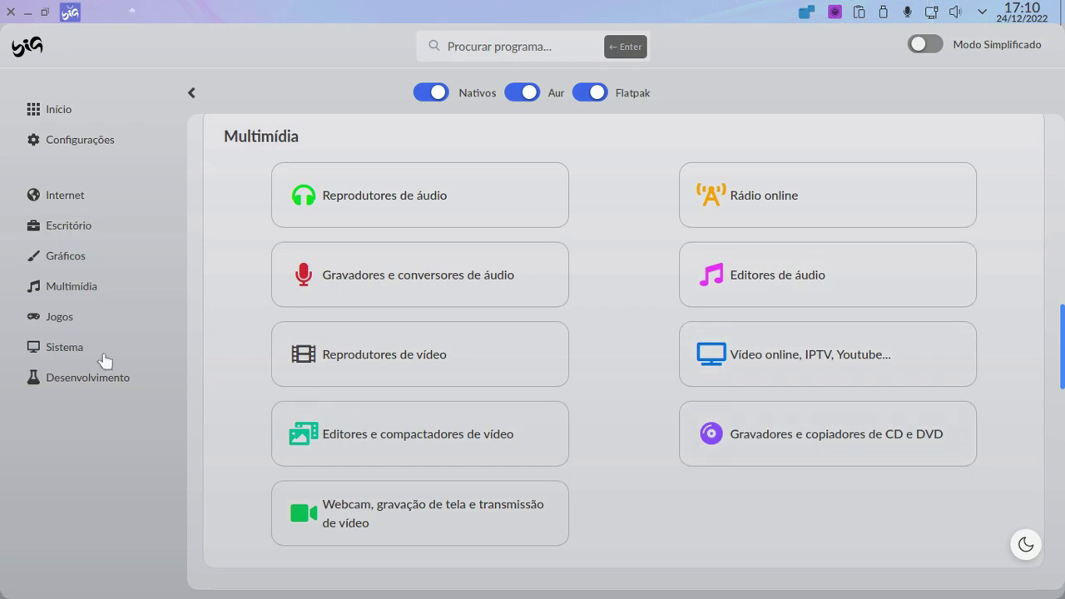
Examine the Jogos section, view the card games in its Cartas category and return to the store's category overview.
click(67, 323)
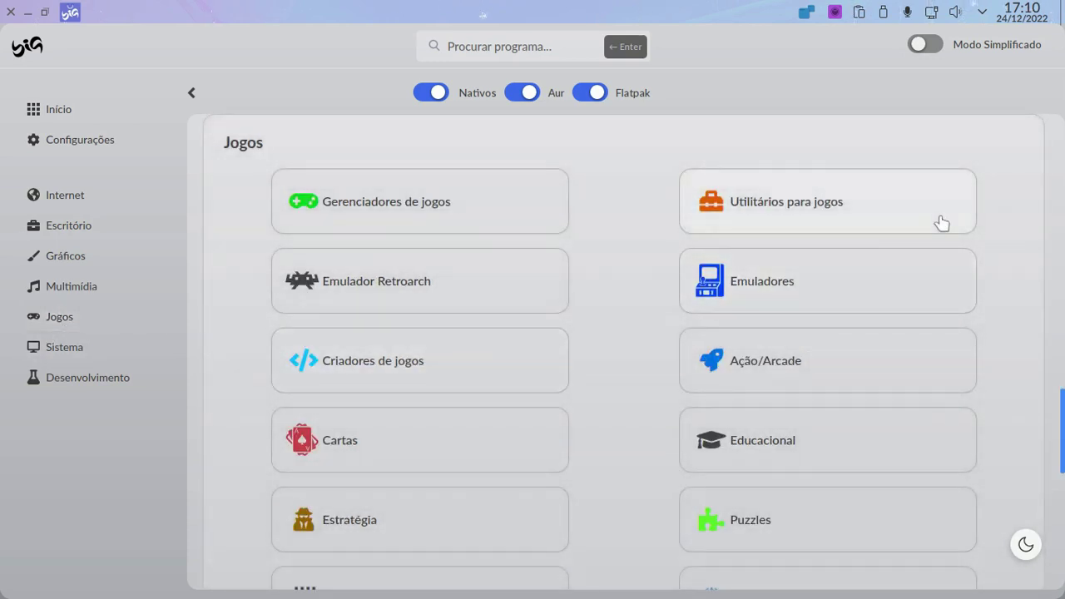
scroll(941, 224, down, 2)
scroll(941, 224, down, 1)
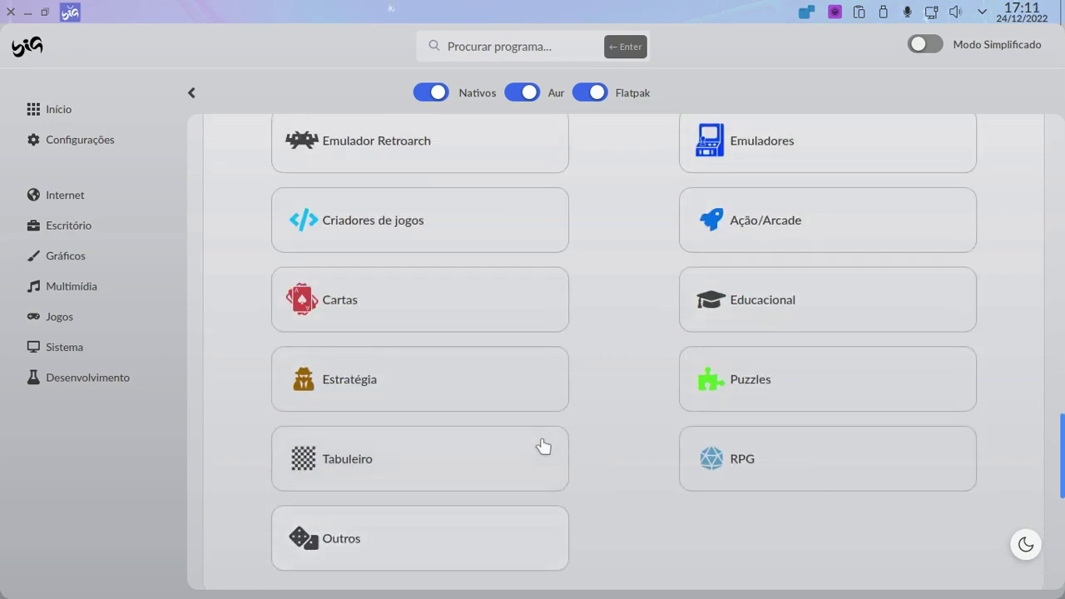
scroll(542, 454, up, 1)
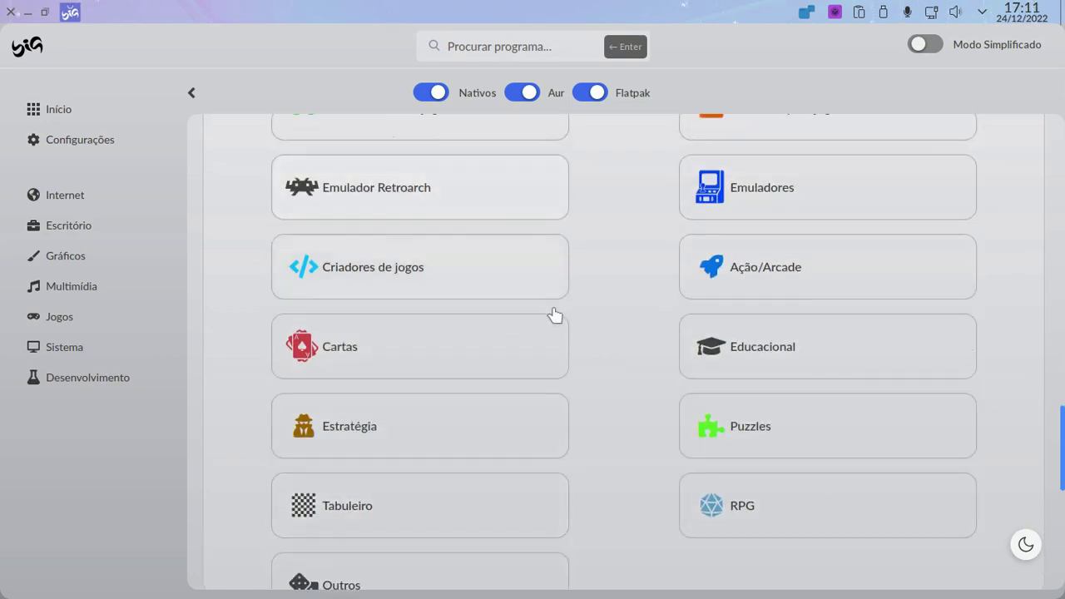
click(376, 348)
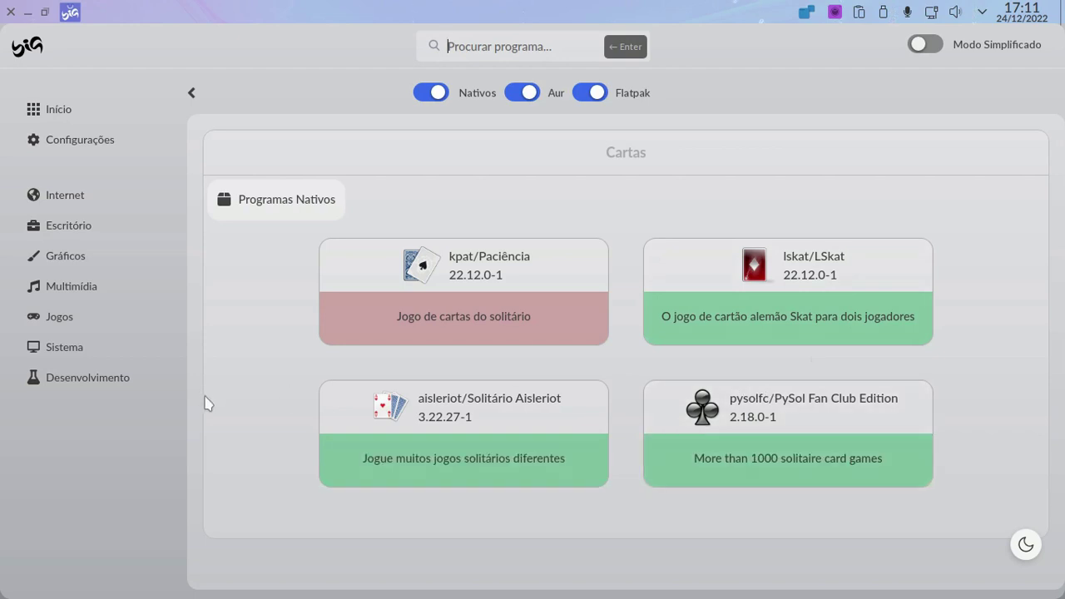
click(195, 91)
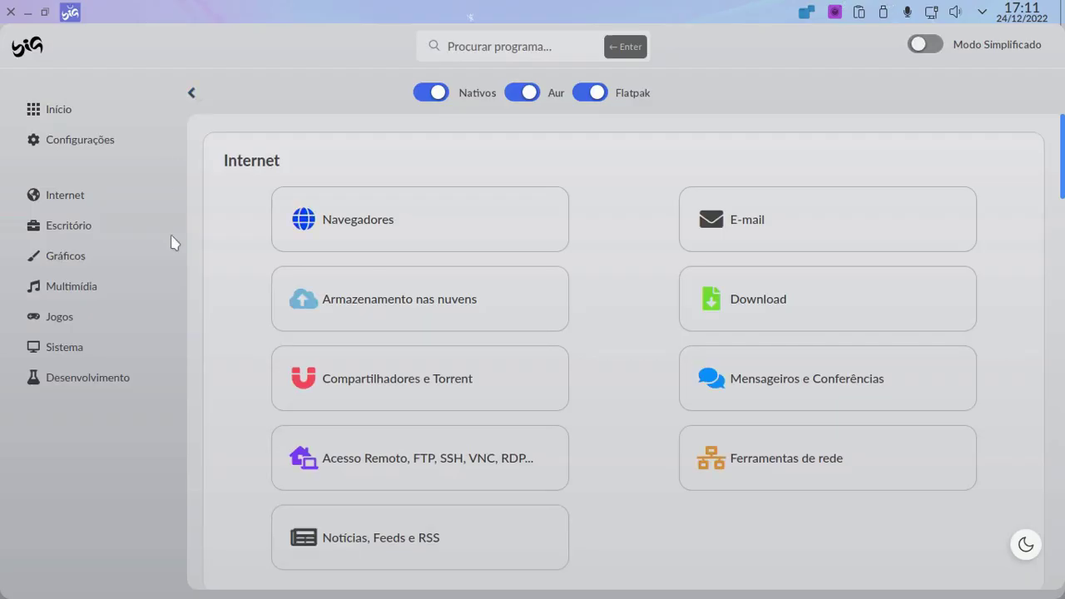
View the Sistema and Desenvolvimento sections and close Big Store.
click(98, 358)
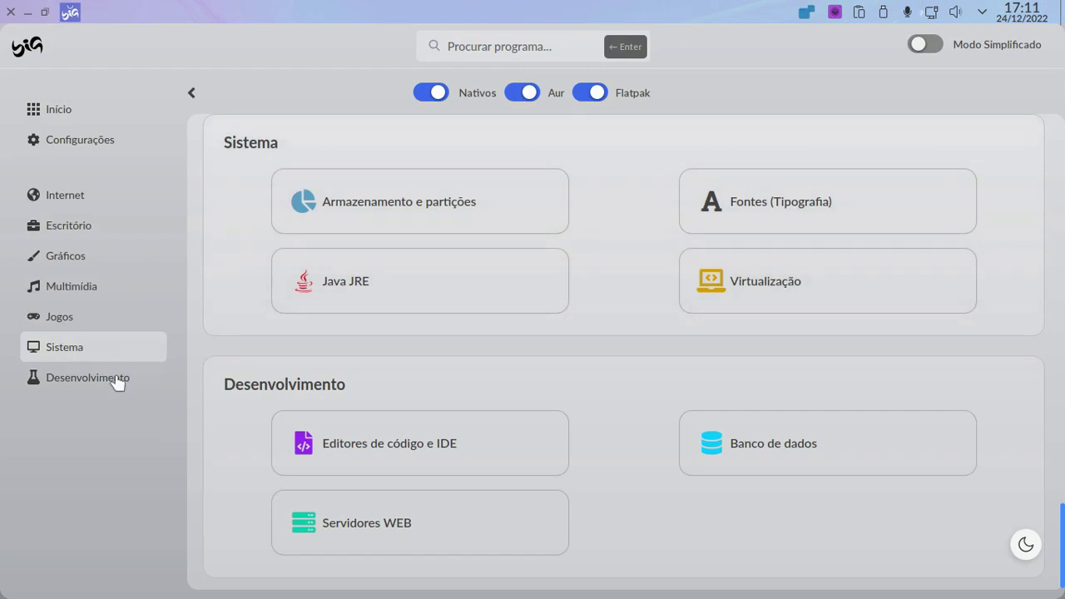
click(112, 388)
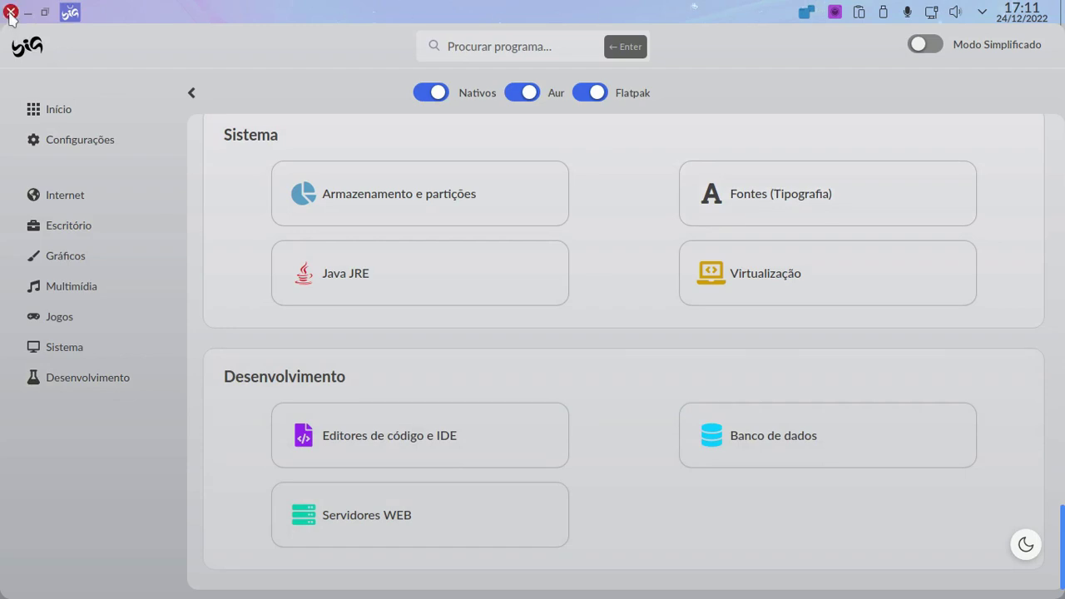
click(10, 12)
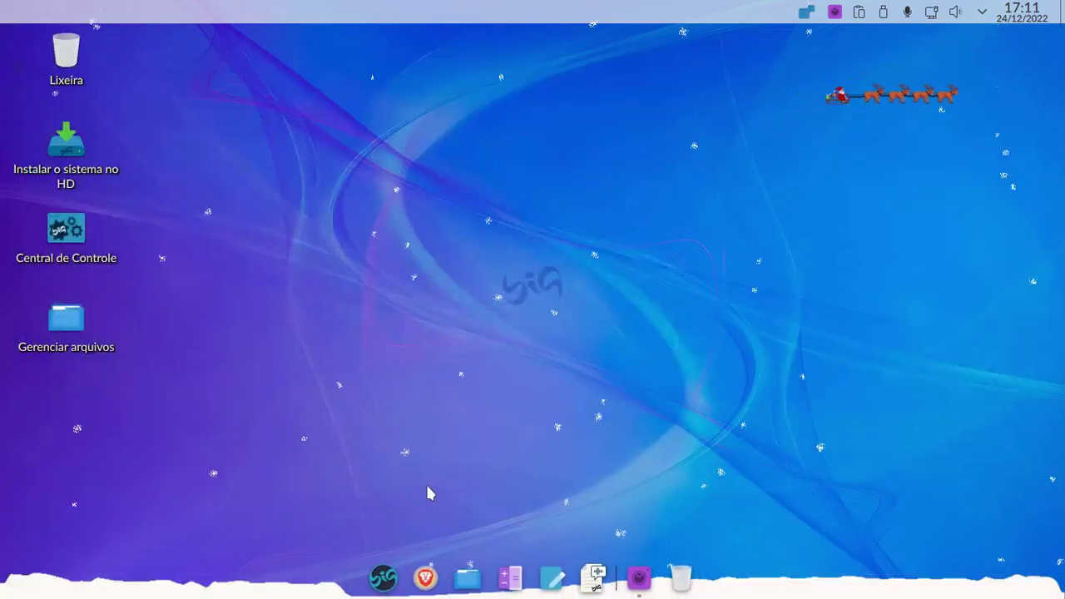
Open the application menu and examine the programs in Internet, Gráficos, Escritório, Multimídia and Sistema.
click(382, 578)
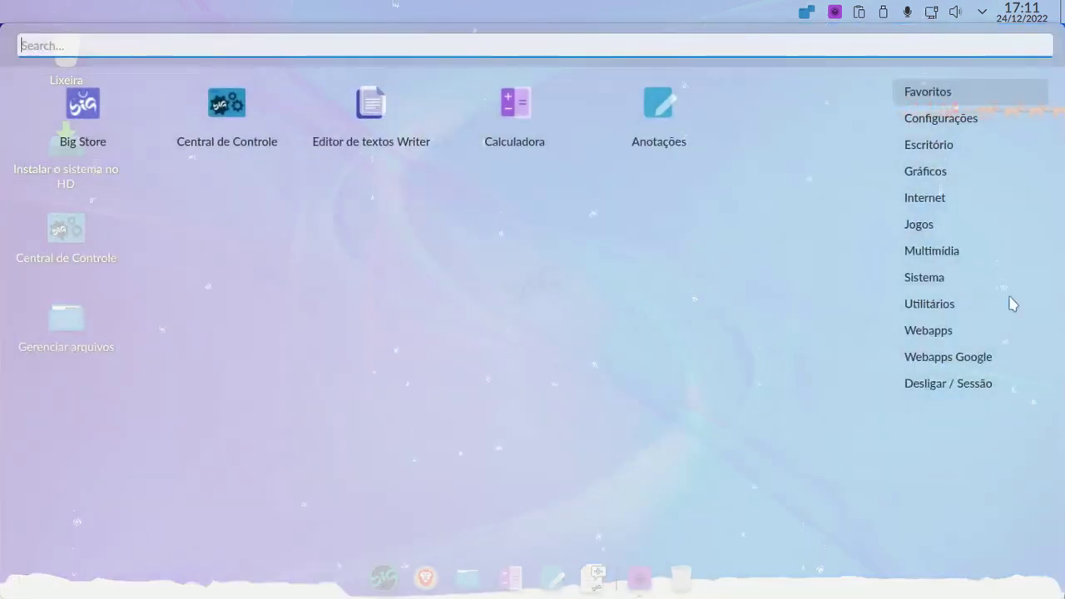
mouse_move(951, 223)
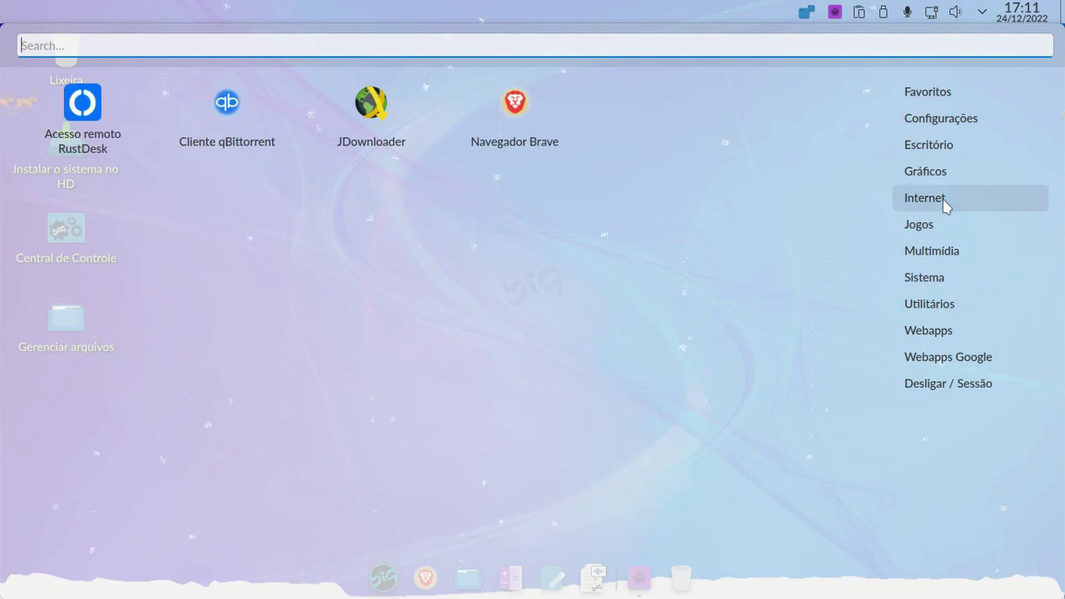
mouse_move(935, 177)
mouse_move(936, 150)
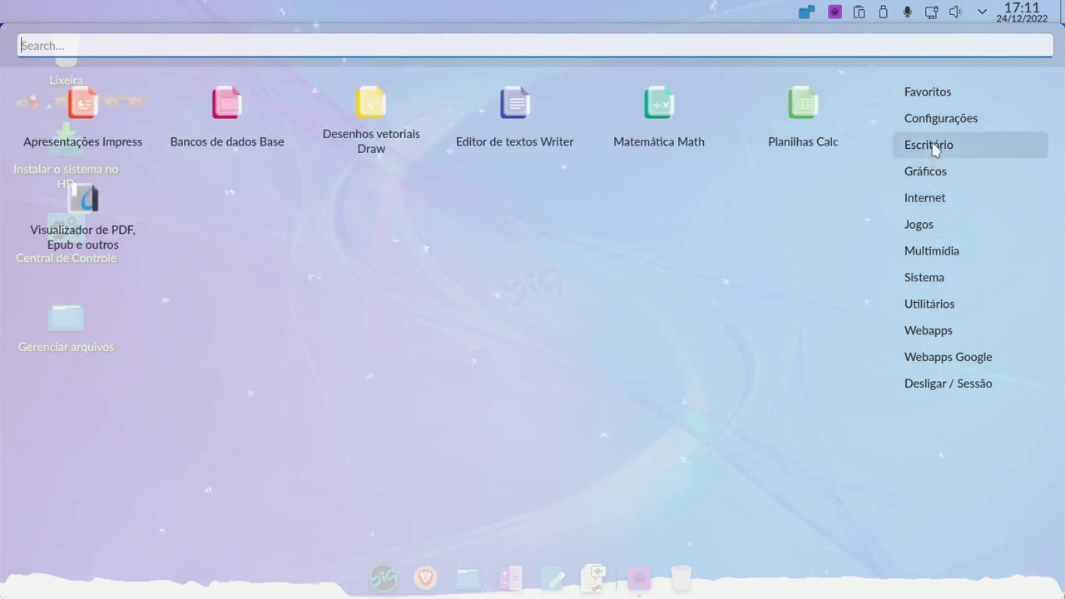
mouse_move(931, 255)
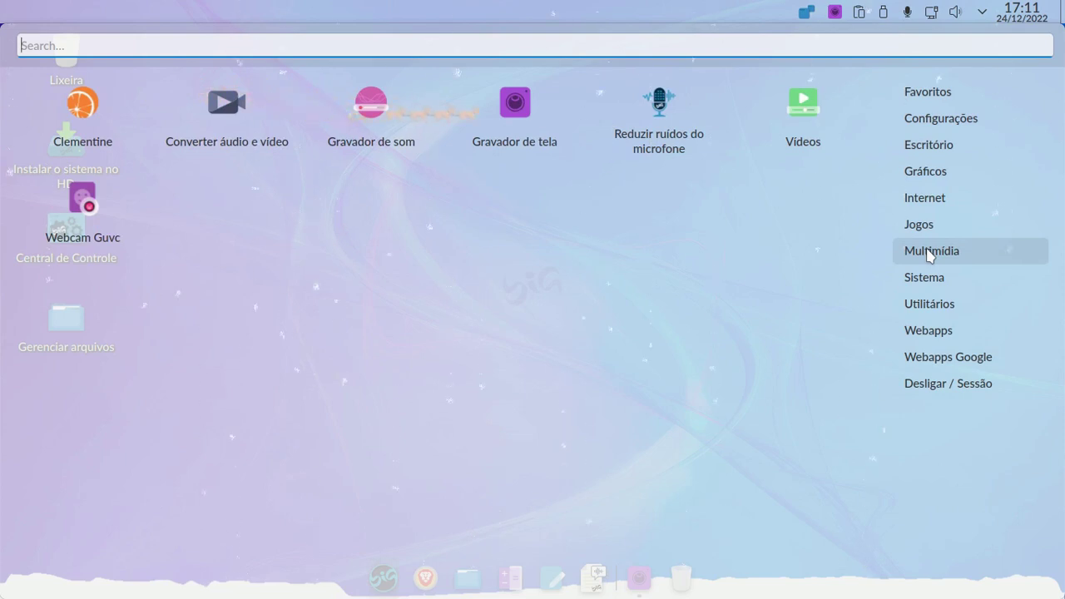
mouse_move(935, 285)
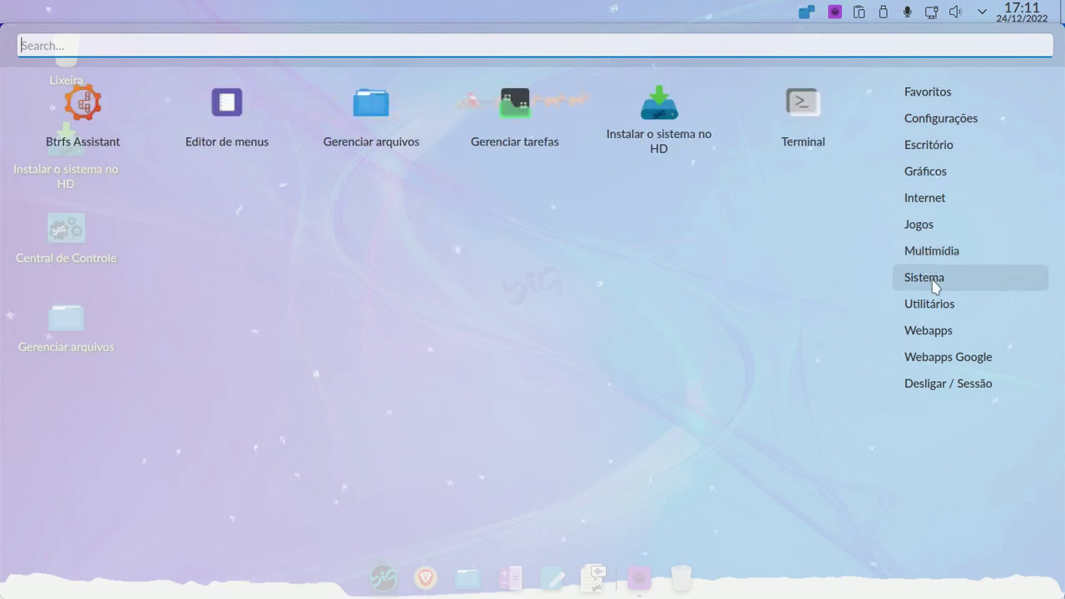
Examine the Utilitários, Webapps and Webapps Google categories of the application menu.
mouse_move(940, 313)
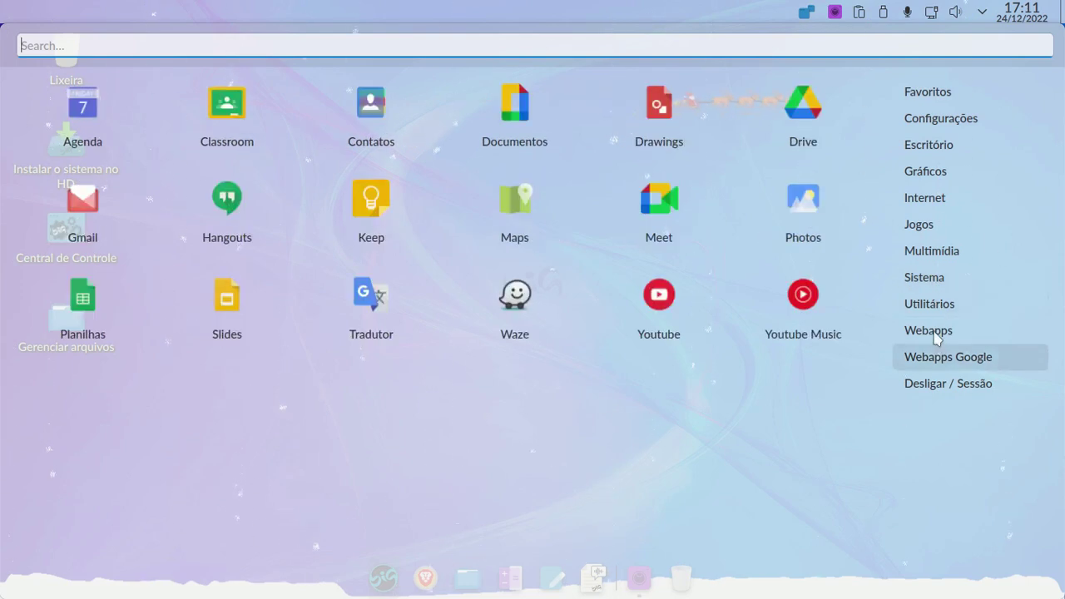
mouse_move(937, 336)
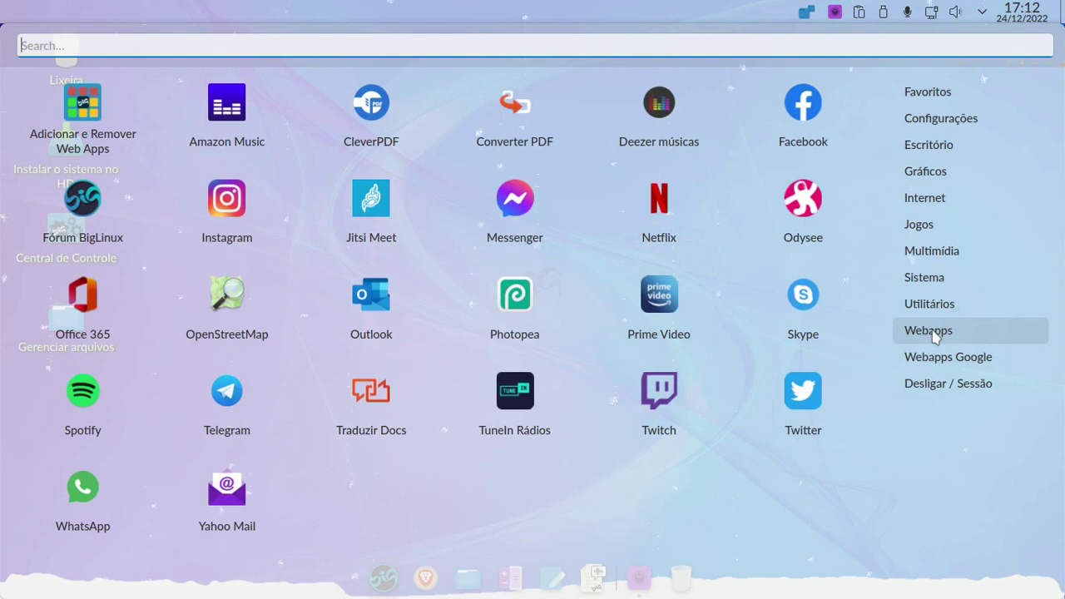
mouse_move(939, 358)
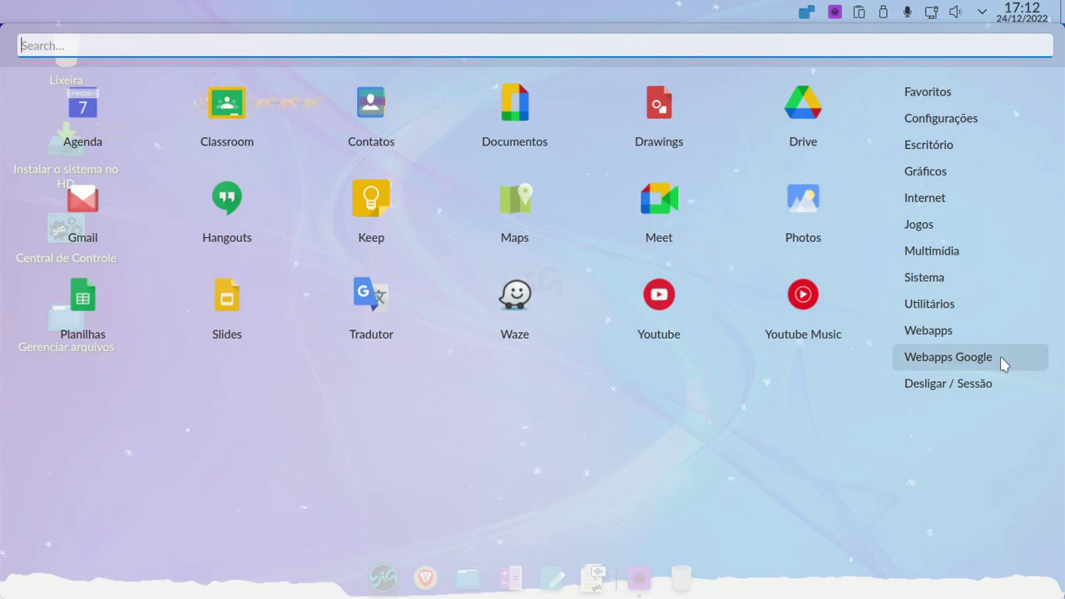
View the Desligar / Sessão options of the application menu, leave the menu and open the file manager from the desktop.
mouse_move(978, 387)
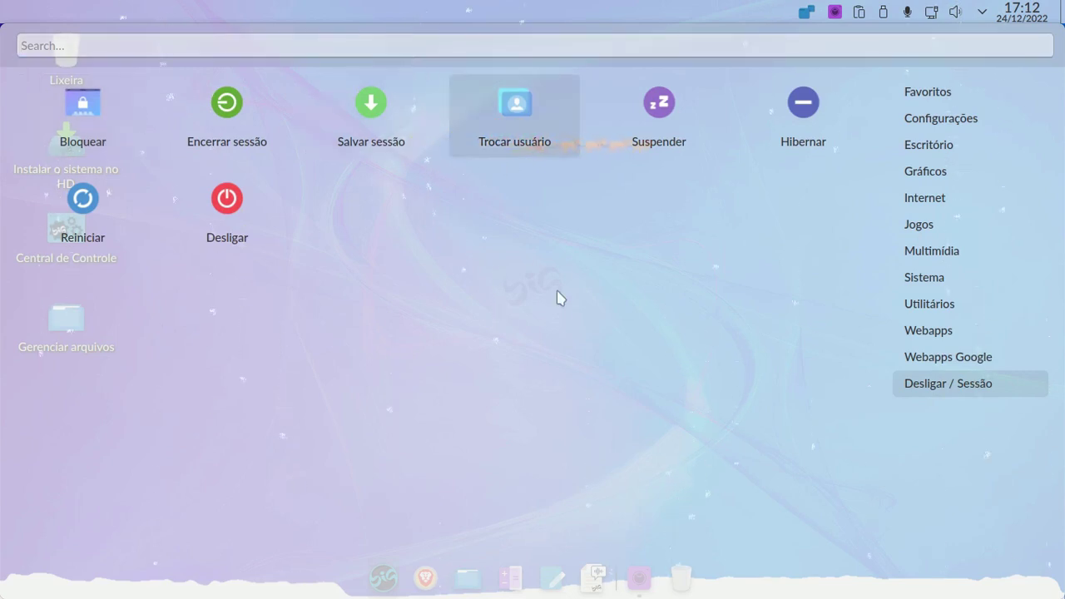
click(557, 342)
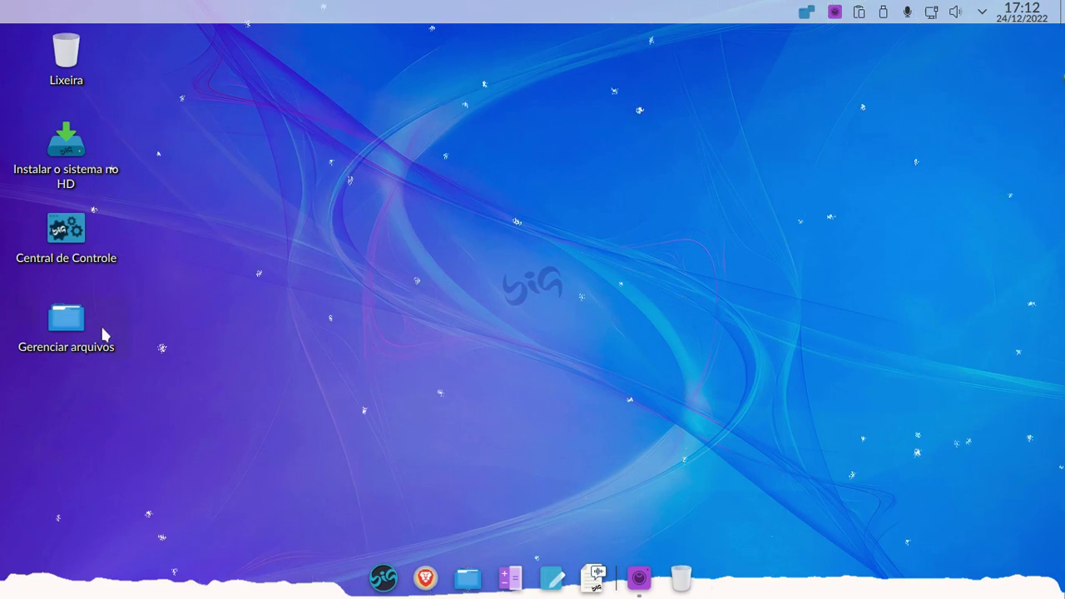
mouse_move(75, 321)
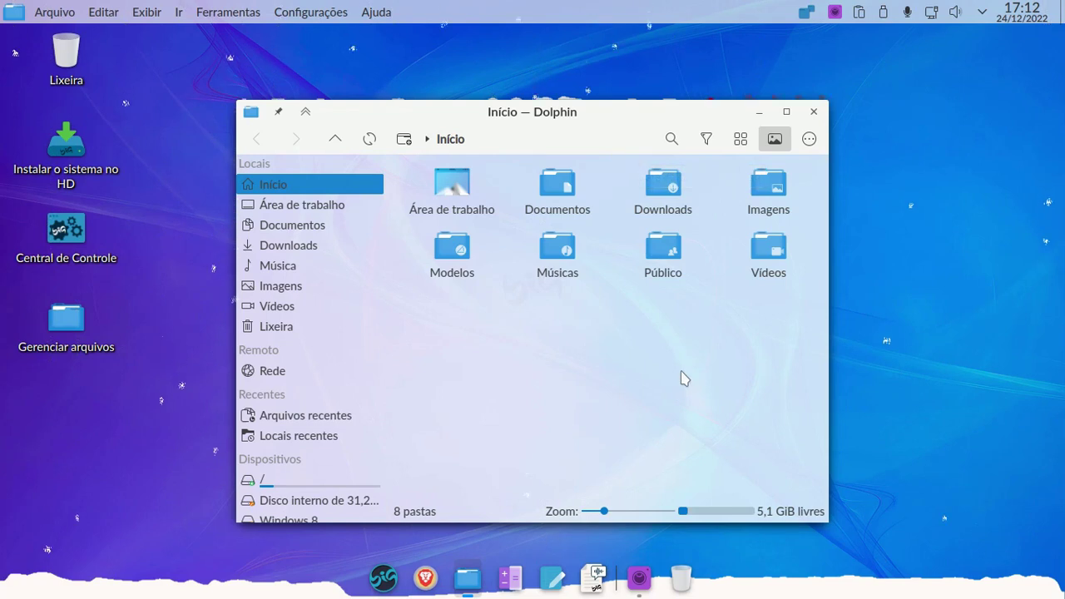
Try the Imagem do dia wallpaper type in the desktop settings and discard the change.
right_click(929, 222)
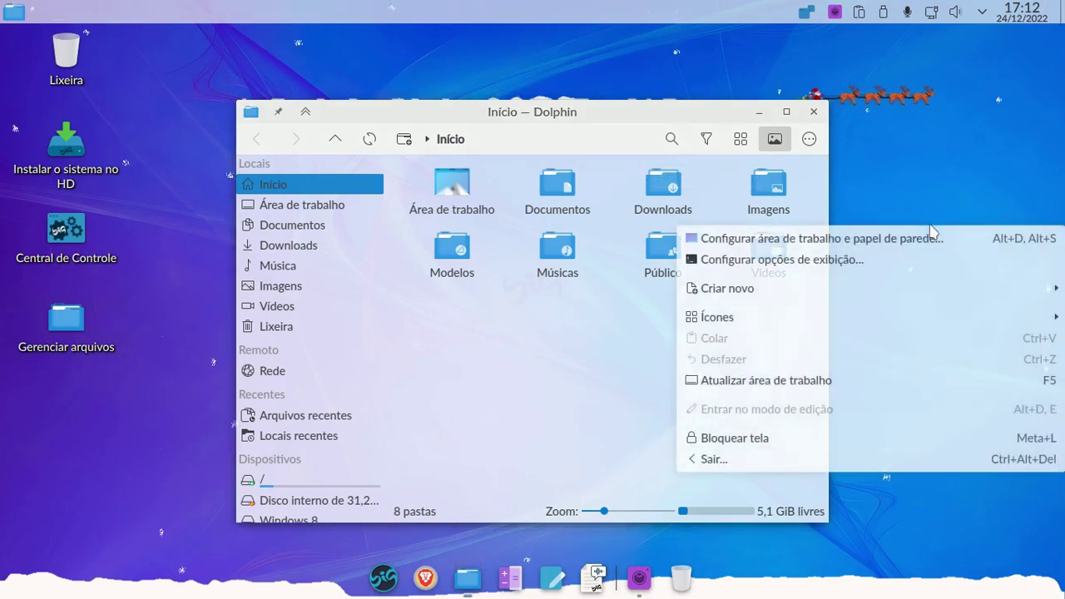
click(917, 239)
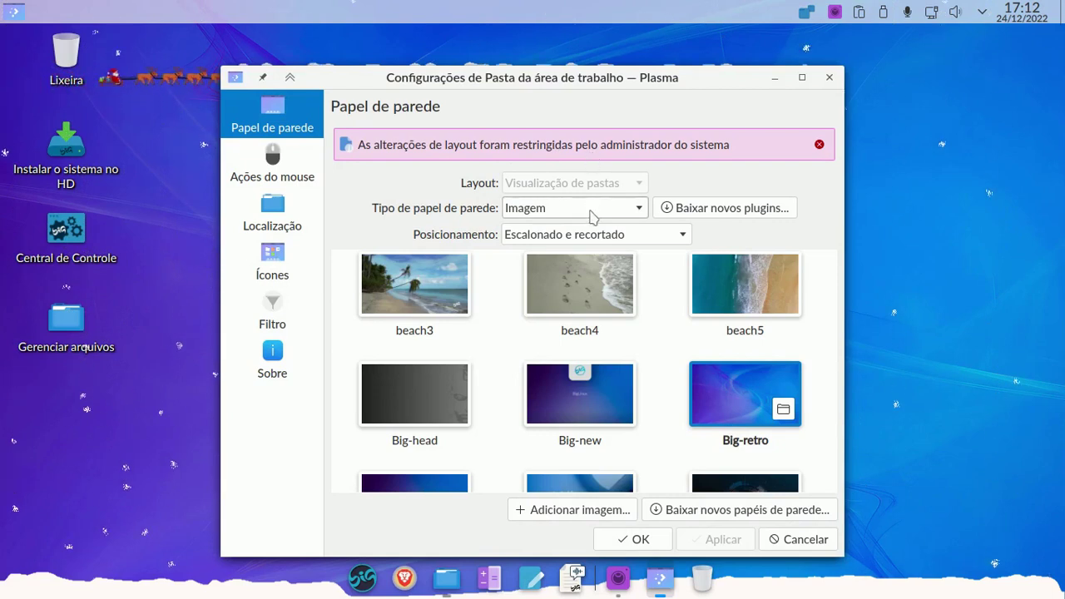
scroll(593, 208, down, 1)
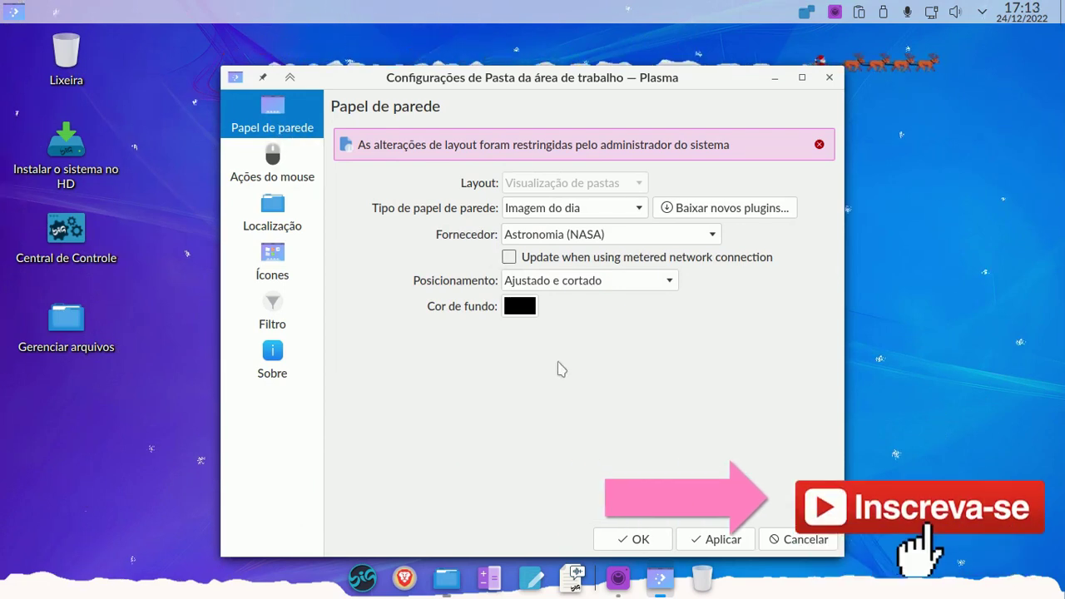
click(795, 540)
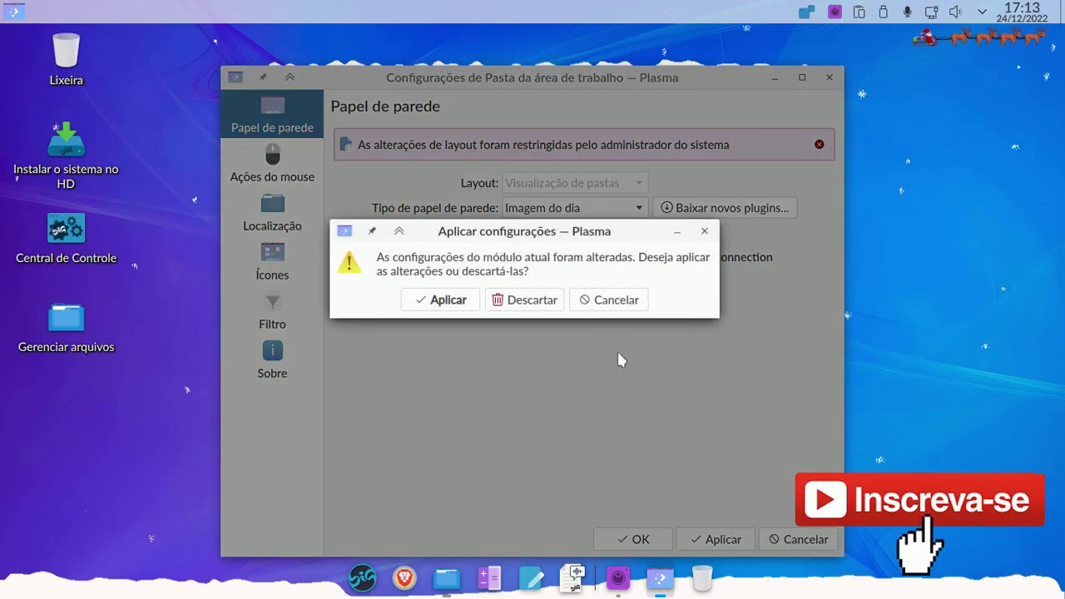
click(549, 307)
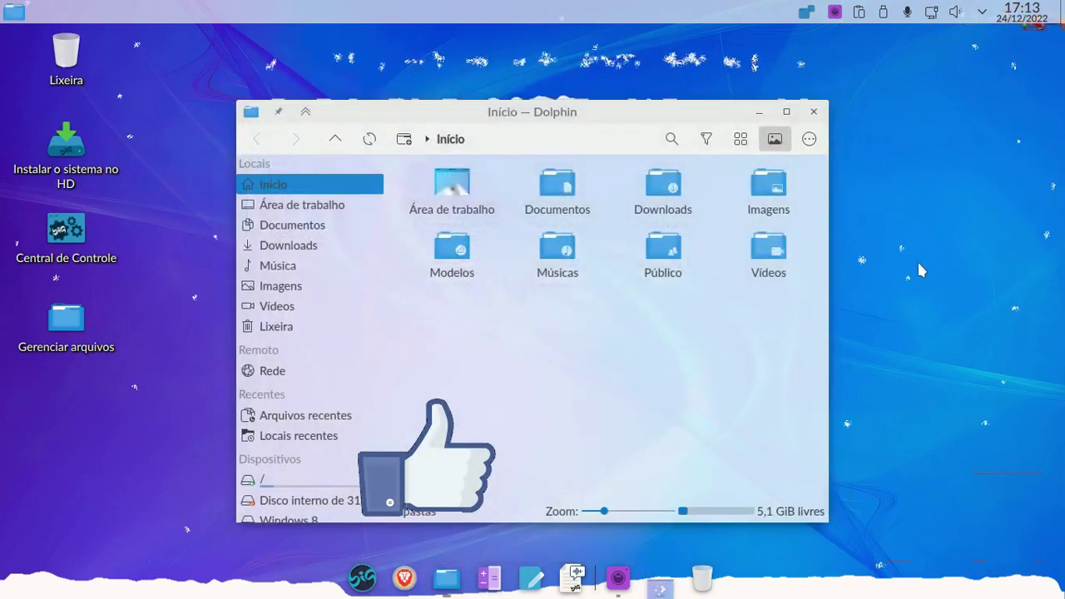
Set the plouzane image as the desktop wallpaper.
right_click(918, 260)
click(871, 276)
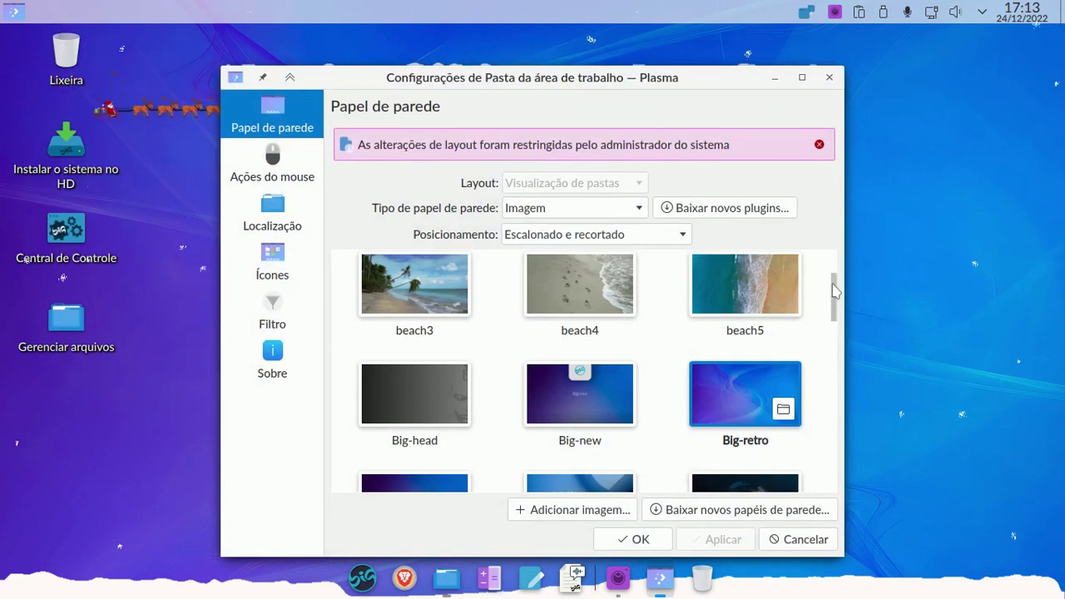
drag(834, 289, 841, 472)
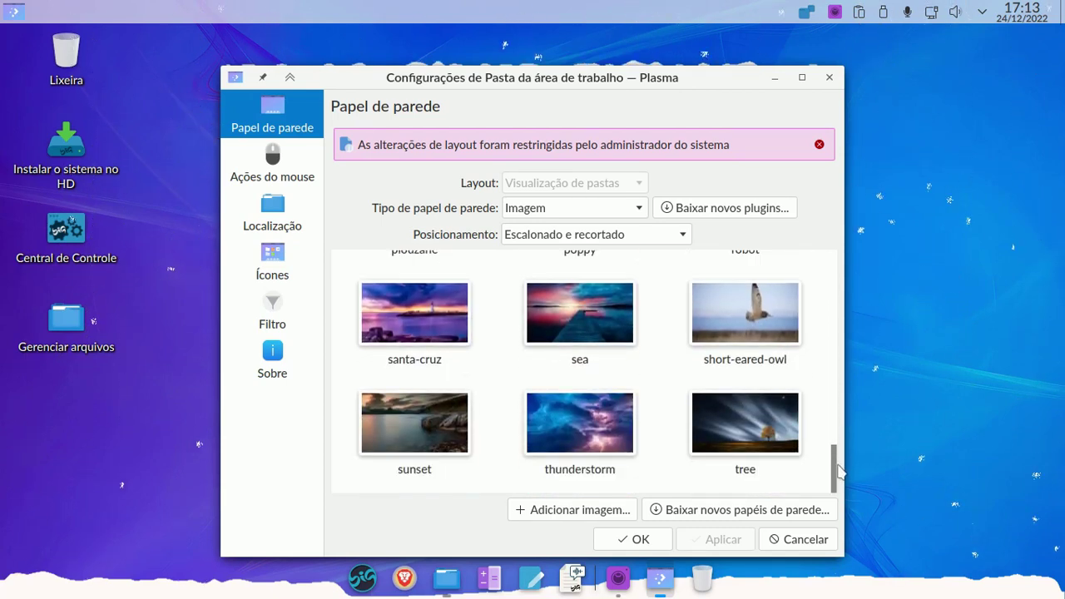
drag(841, 466, 842, 434)
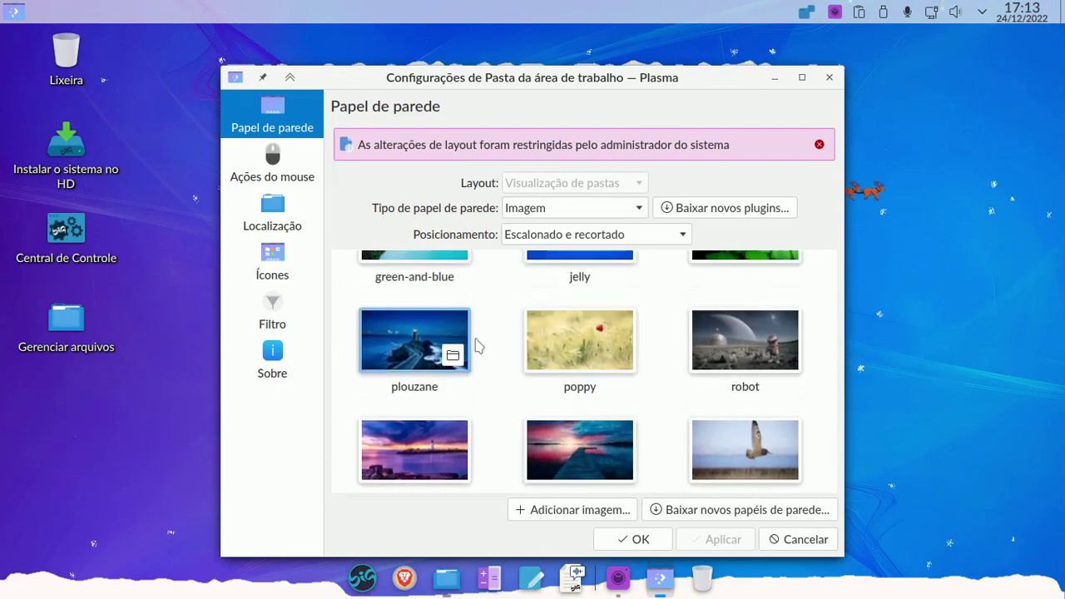
click(414, 322)
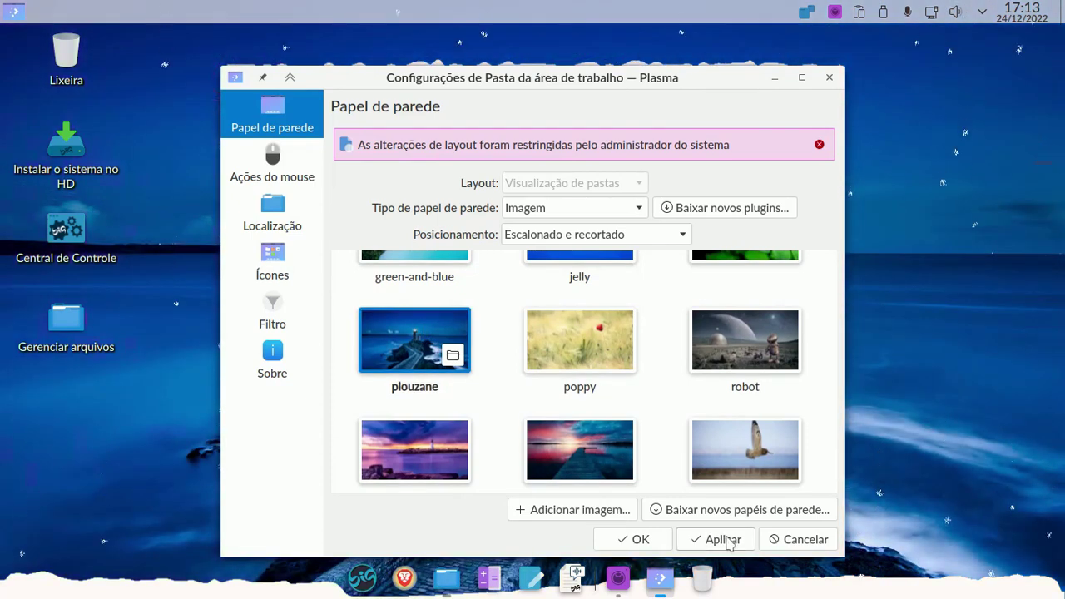
click(641, 539)
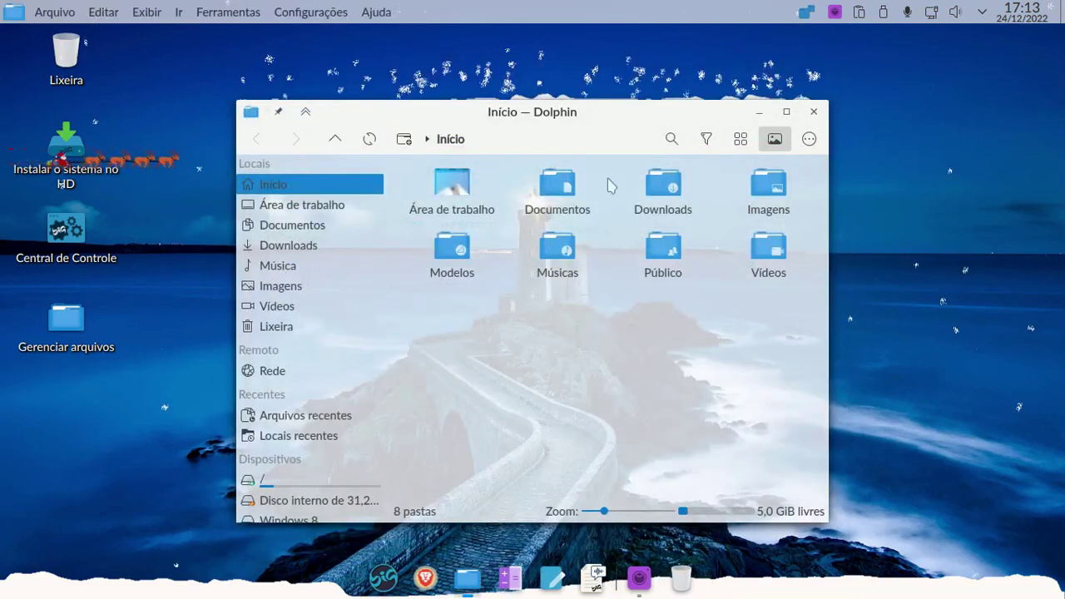
Open the Programas Linux 2022 folder inside Dvd-9 on the Western Digital 1 TB drive.
drag(606, 143, 712, 150)
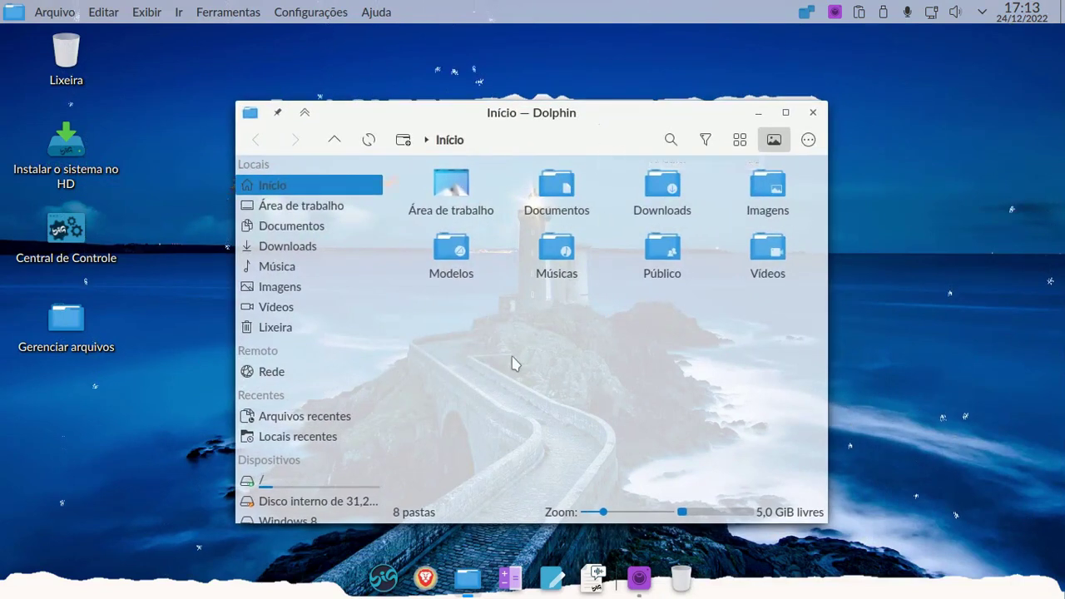
scroll(397, 445, down, 3)
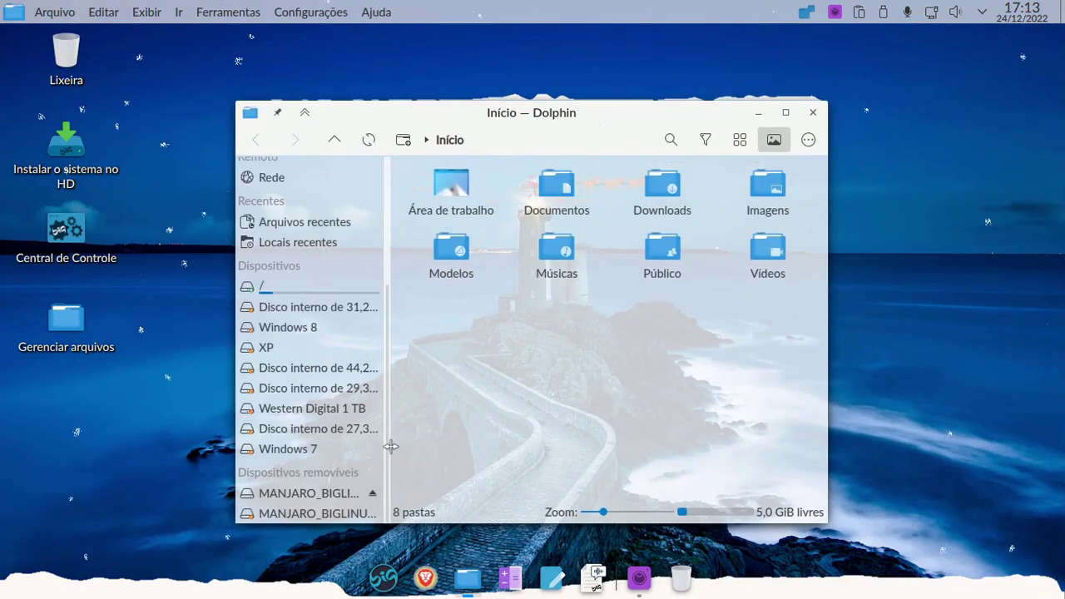
click(328, 416)
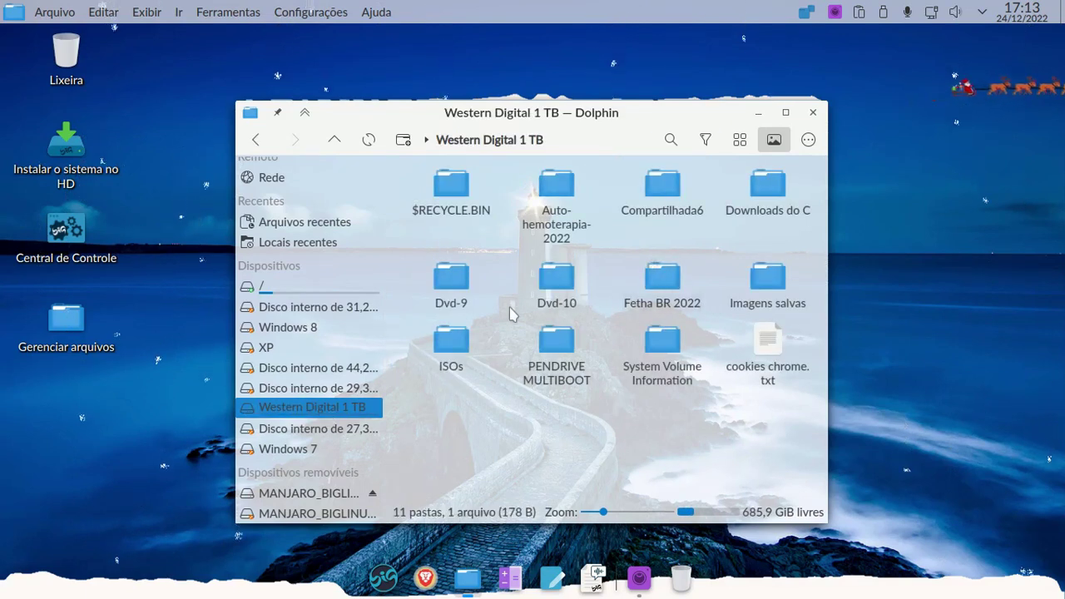
click(451, 283)
click(455, 264)
scroll(664, 285, down, 3)
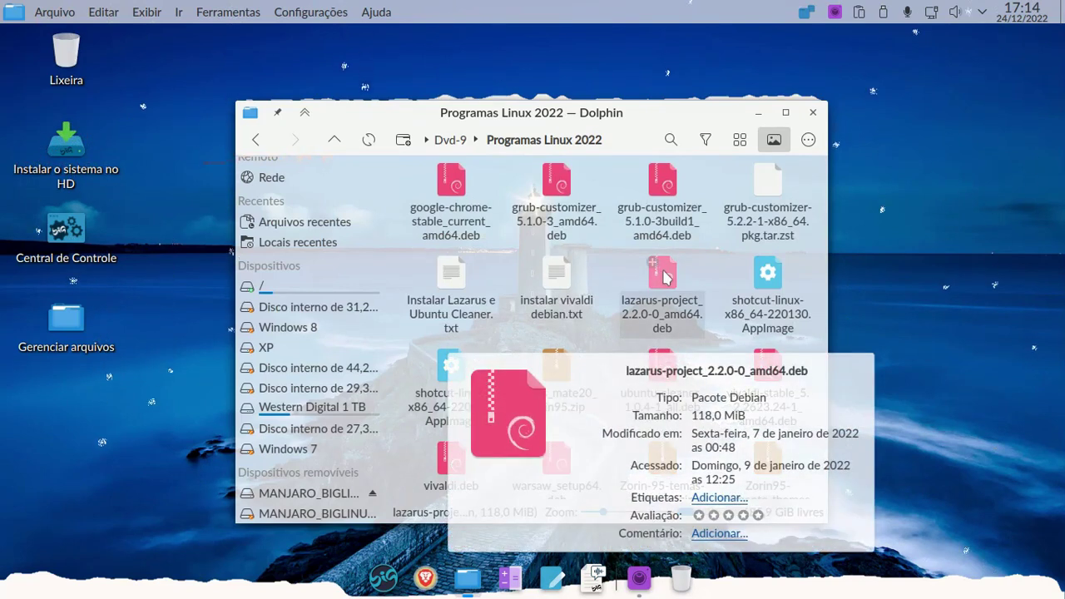
Run shotcut-linux-x86_64-220130.AppImage with system integration and close the Shotcut window.
mouse_move(797, 321)
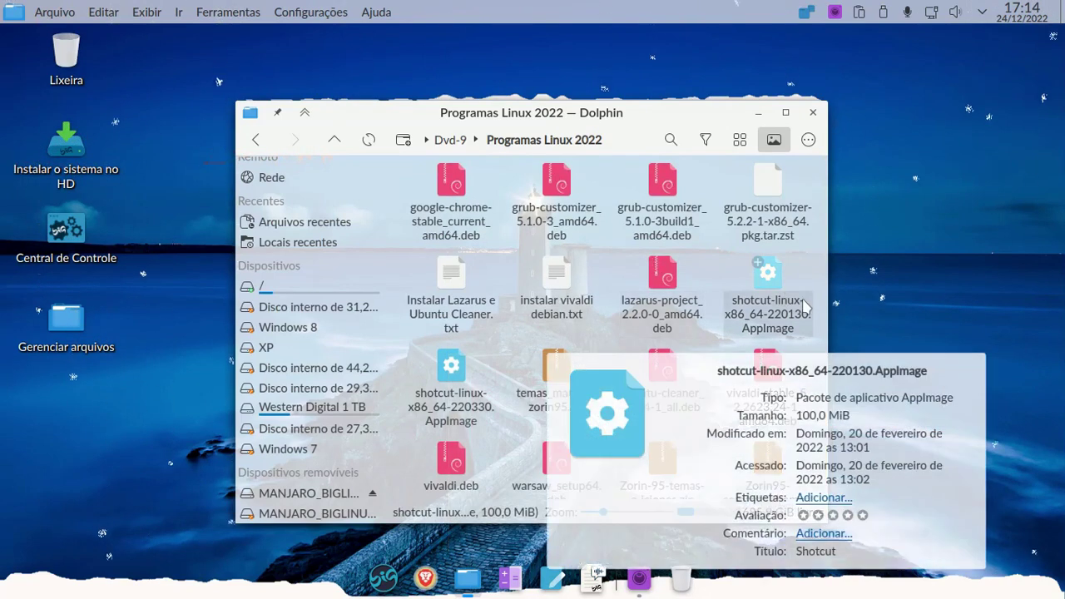
double_click(772, 277)
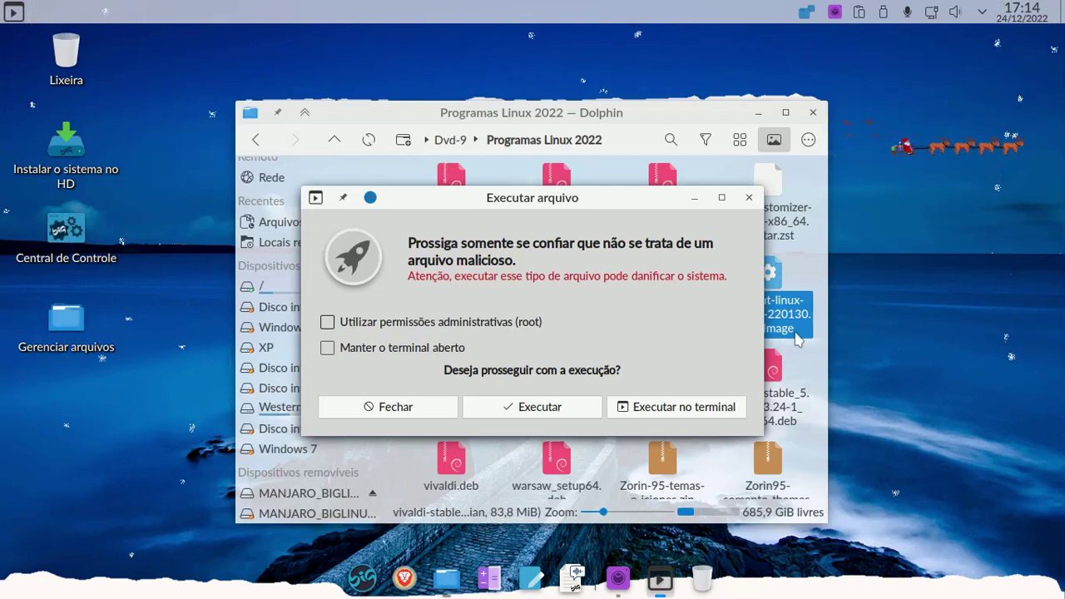
click(524, 408)
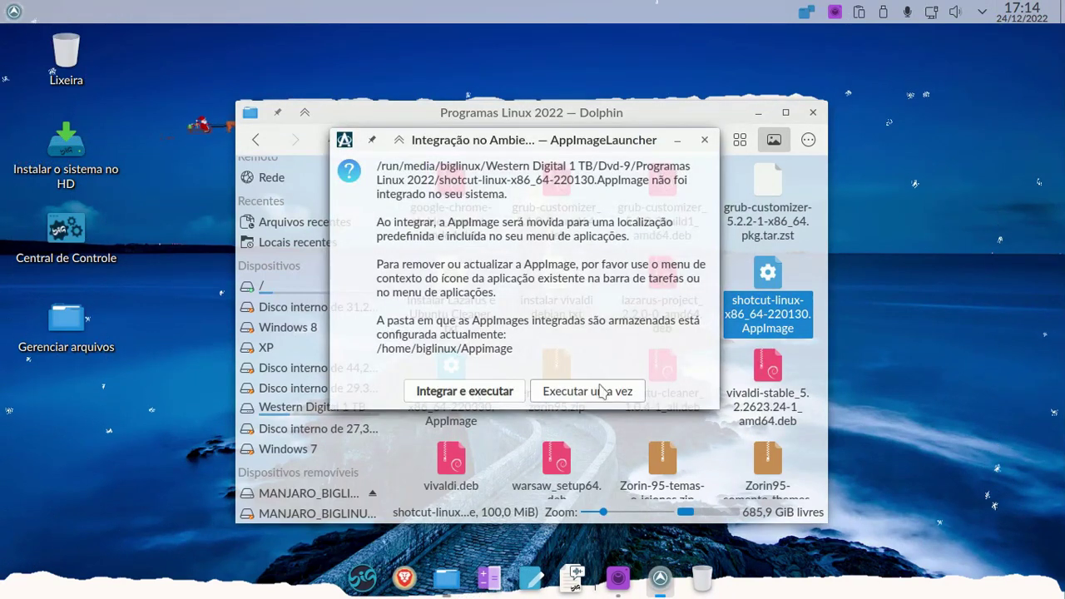
click(492, 396)
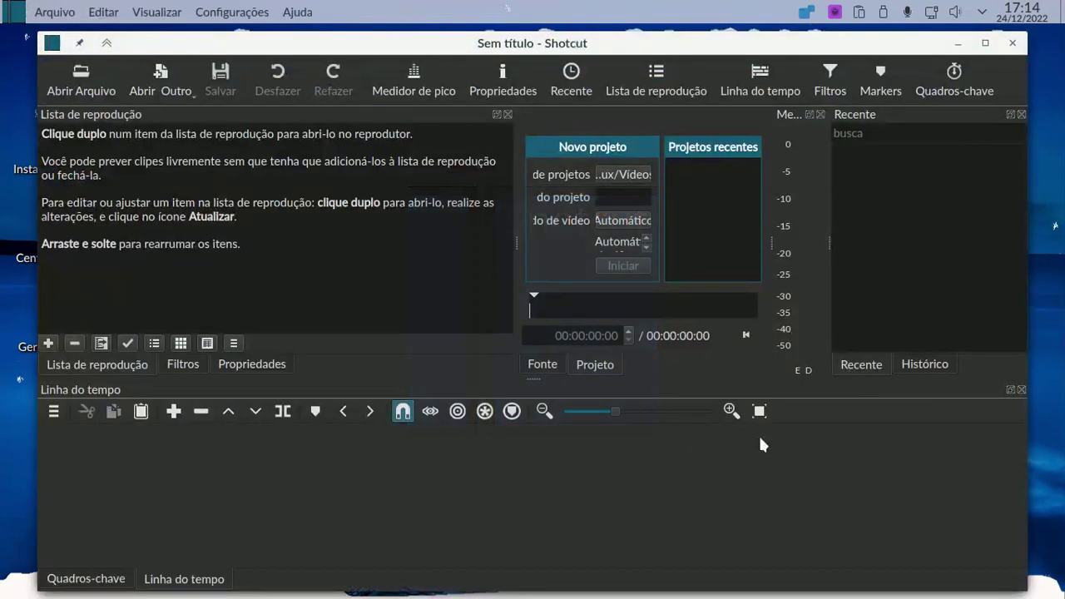
click(1013, 43)
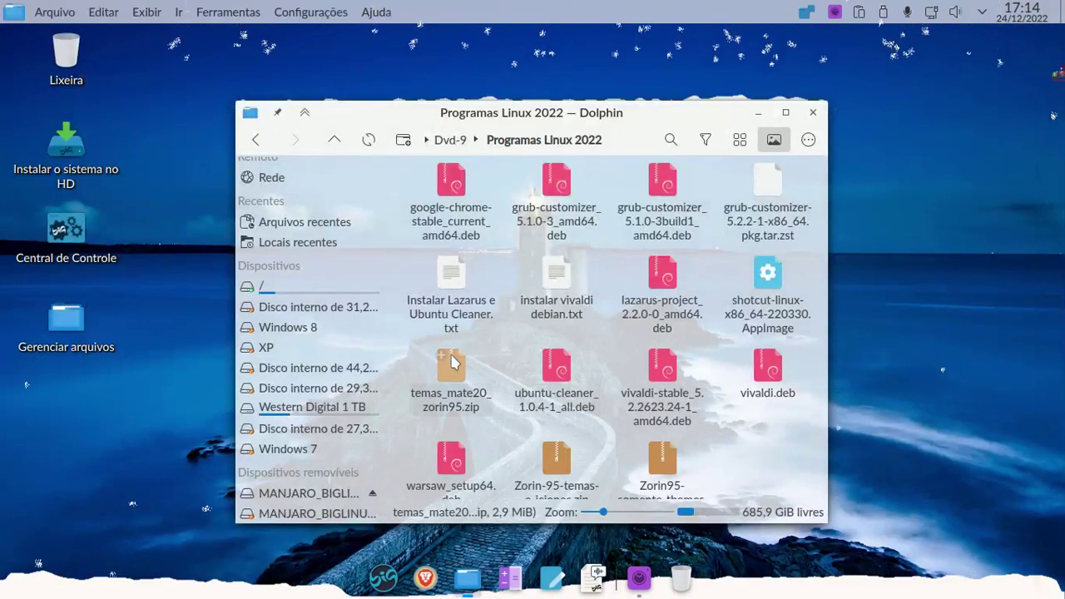
Return to the drive's root and open the Apowersoft 15 04 2022 folder under Fetha BR 2022, Shorts, Publicados no Youtube.
click(255, 142)
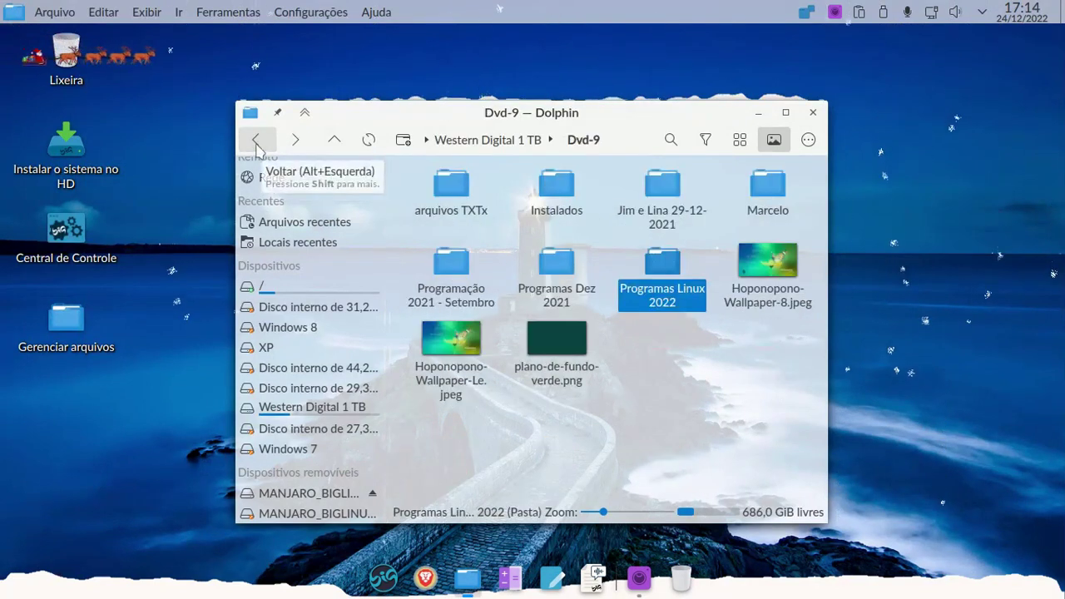
click(255, 142)
click(256, 142)
double_click(662, 260)
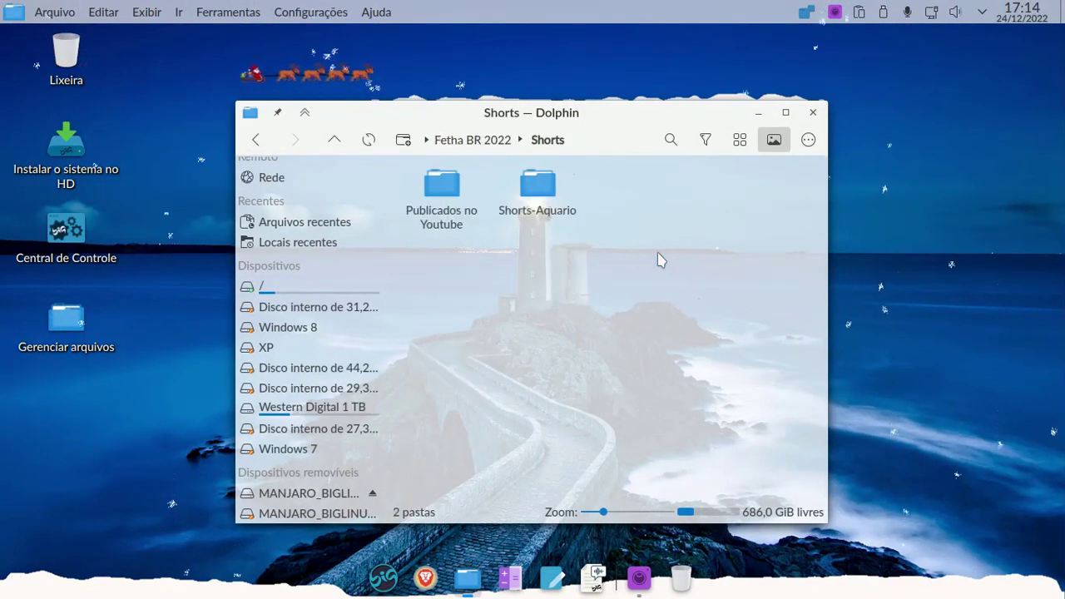
double_click(441, 199)
double_click(456, 200)
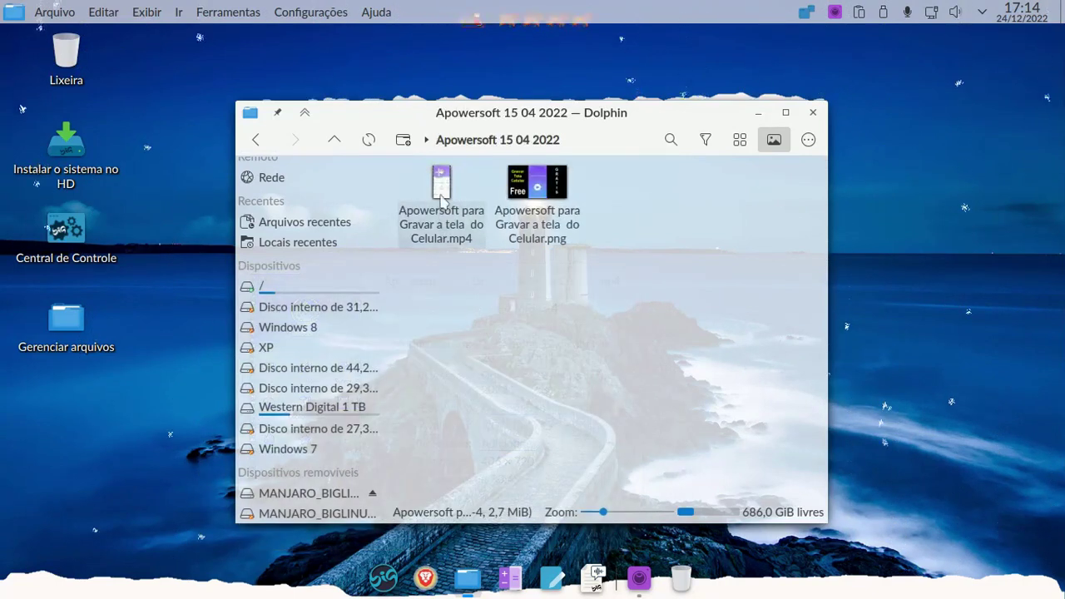
Play the Apowersoft MP4 video with the Vídeos player, then close the player and the file manager.
right_click(441, 200)
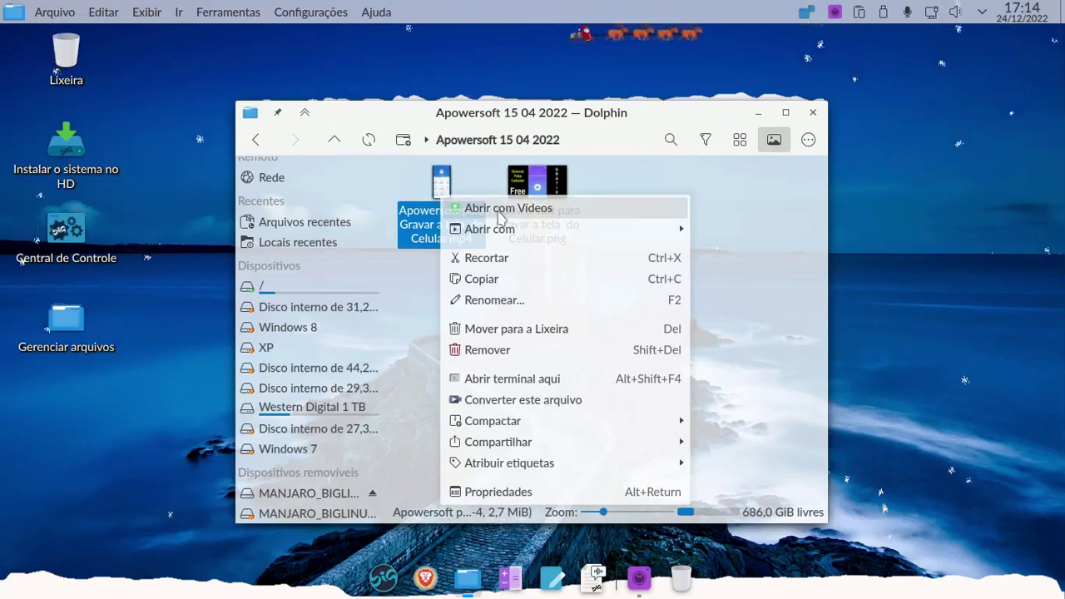
click(470, 208)
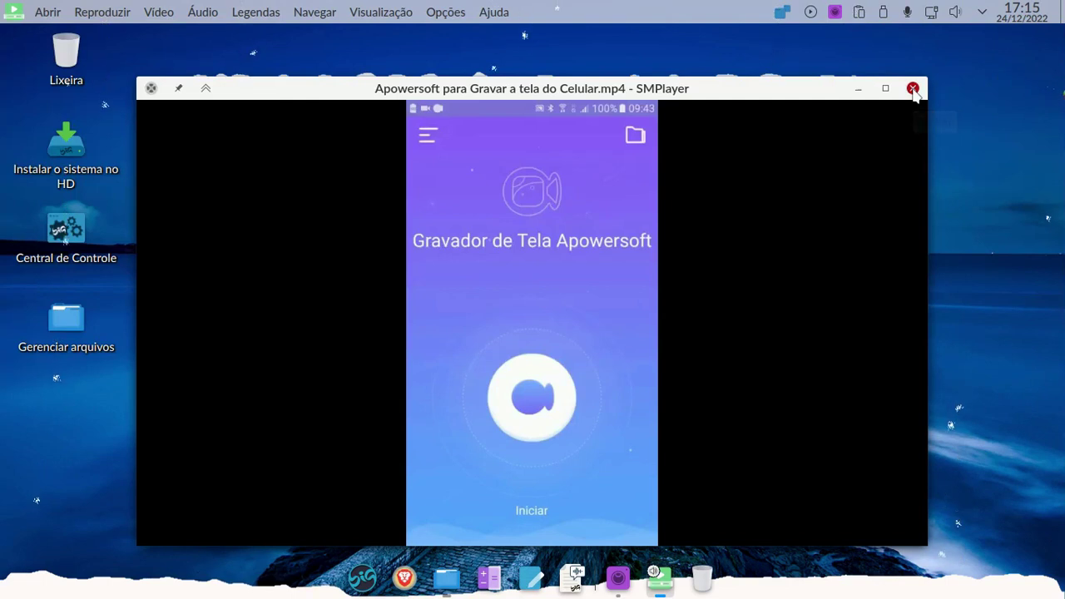
click(912, 89)
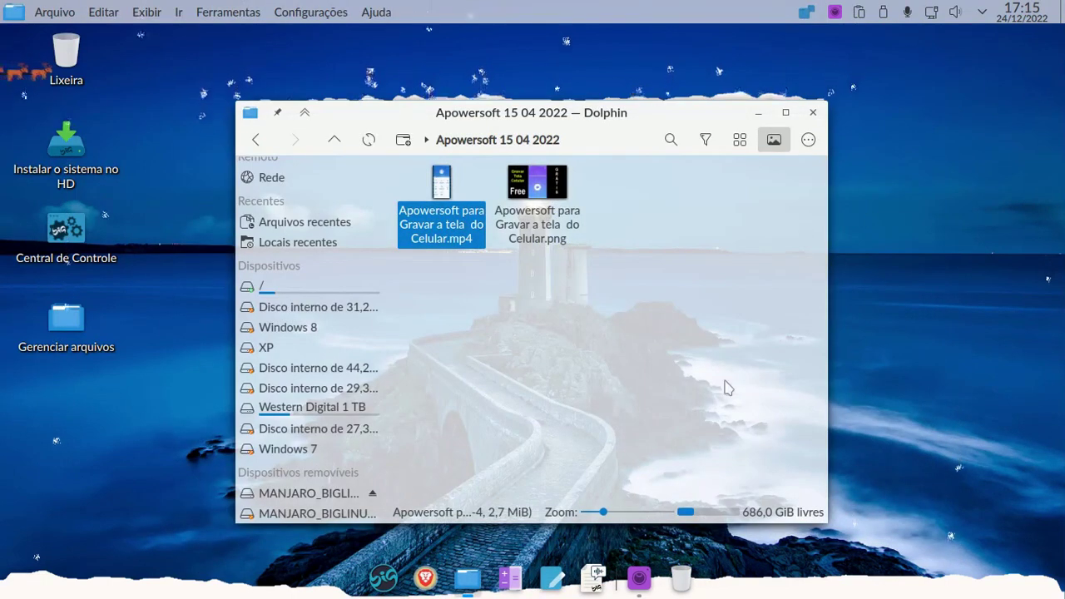
click(813, 113)
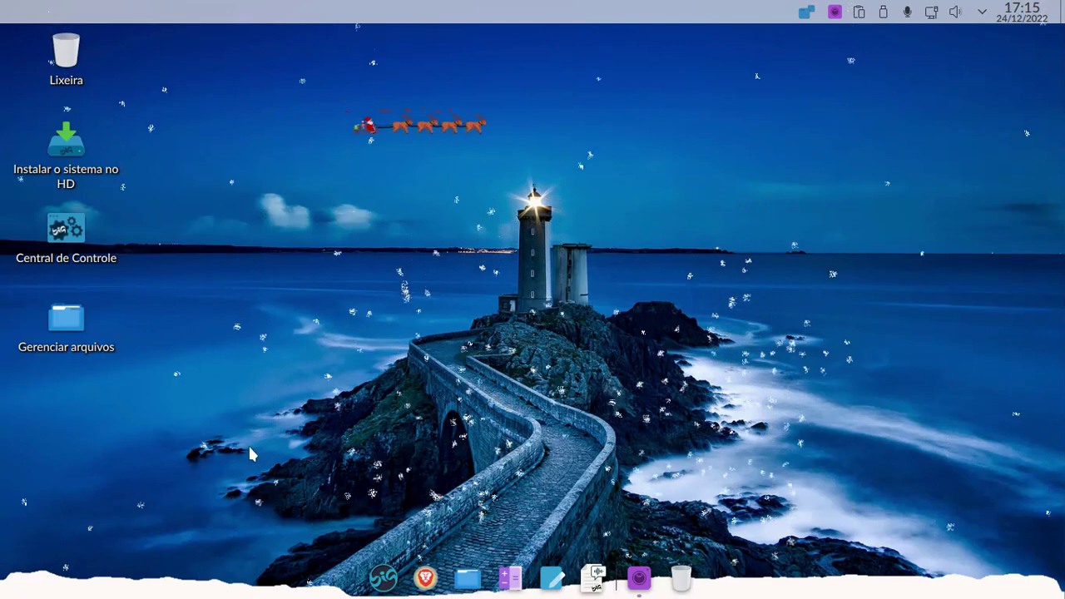
Launch the BigLinux system installer from the desktop and close its duplicate window.
right_click(72, 167)
click(146, 112)
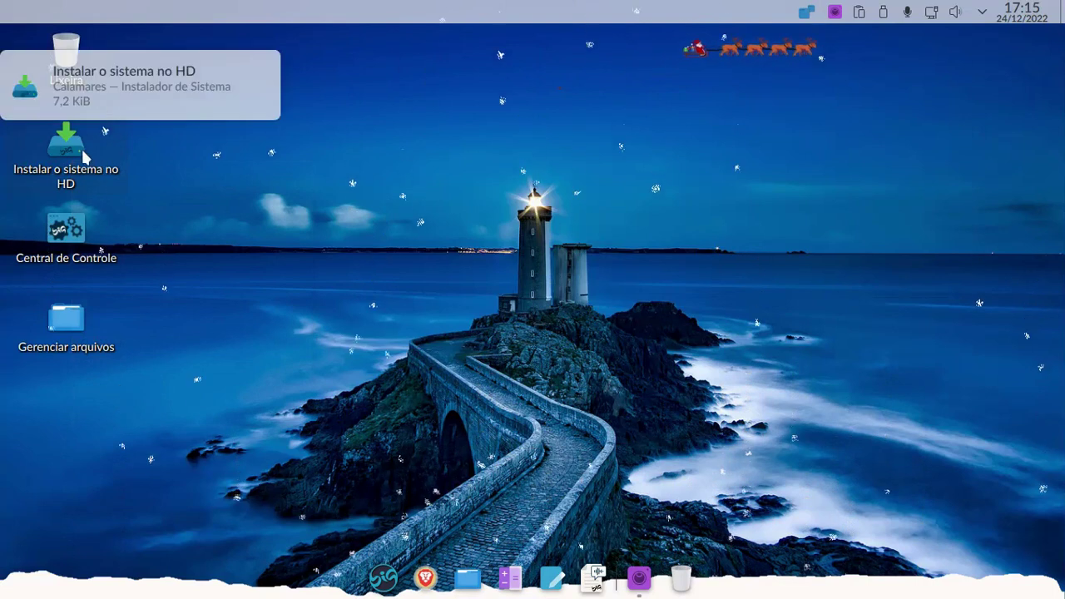
double_click(81, 147)
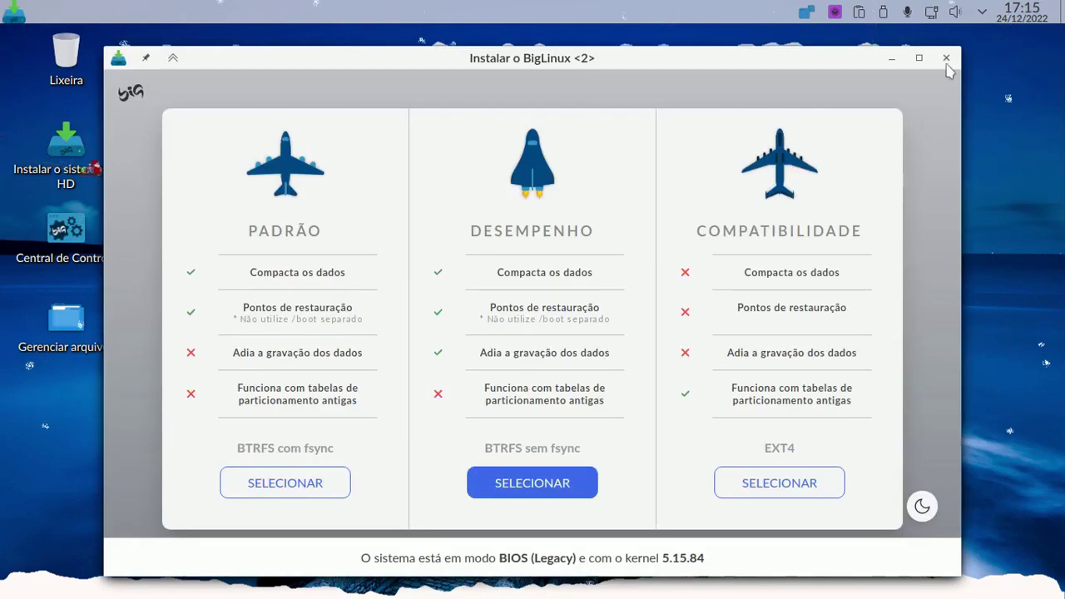
click(946, 59)
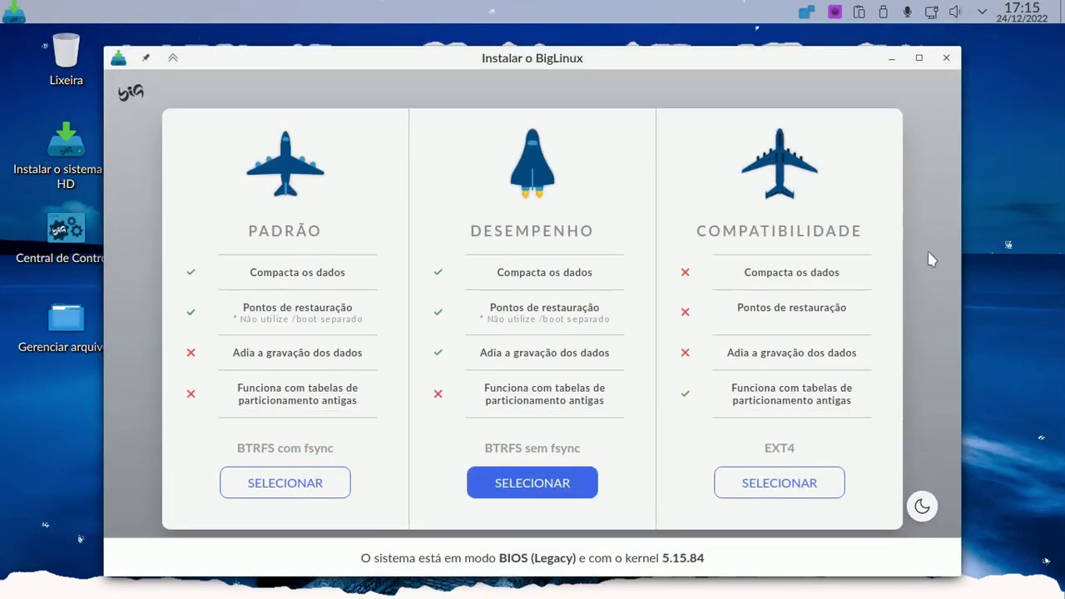
Select the Compatibilidade installation mode with EXT4 and maximize the Calamares installer window.
click(514, 502)
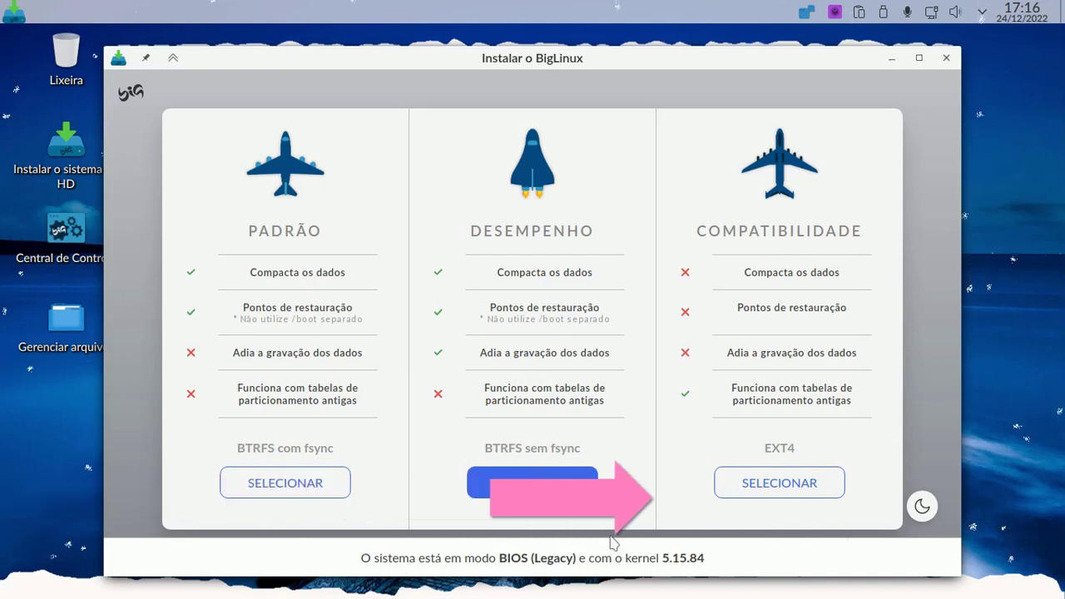
click(774, 491)
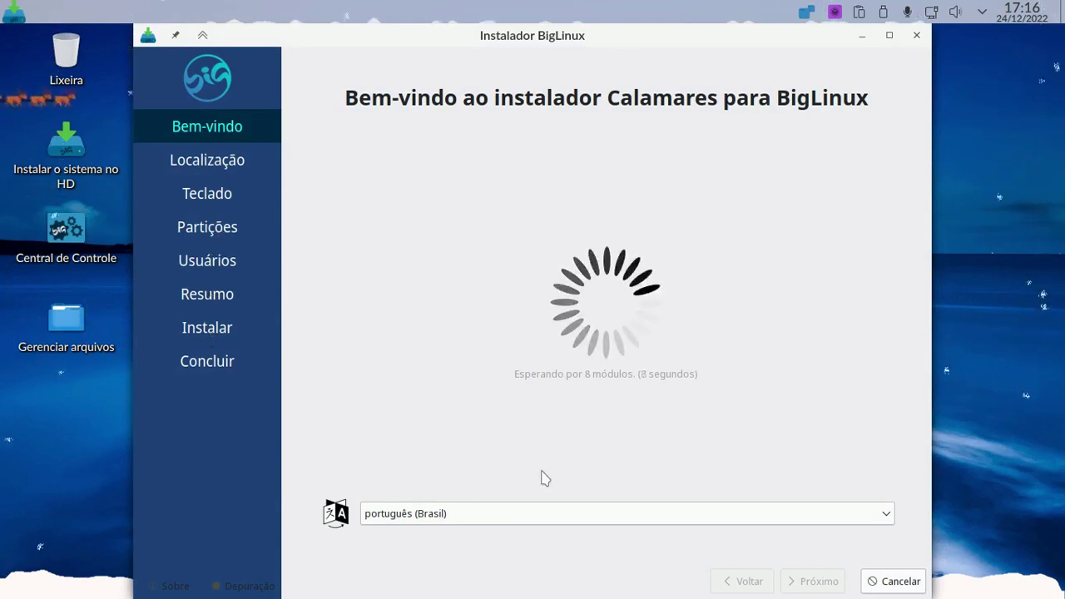
mouse_move(605, 41)
mouse_down()
mouse_move(602, 24)
mouse_move(606, 36)
mouse_move(612, 24)
mouse_up()
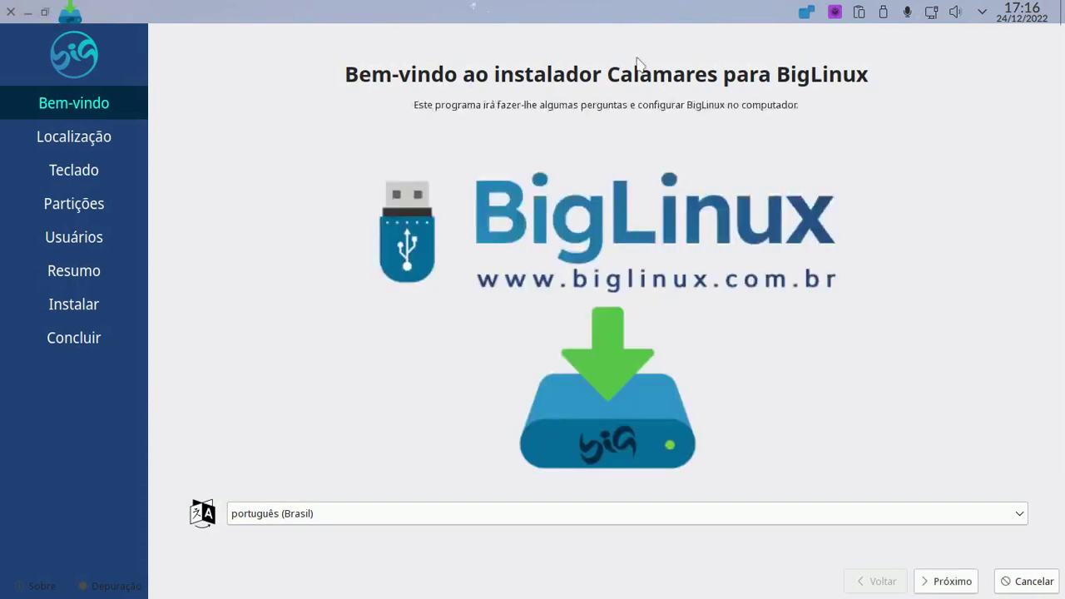
Restore and reposition the installer window, and advance past Bem-vindo and Localização, keeping português (Brasil) and America / Sao Paulo.
drag(629, 13, 630, 34)
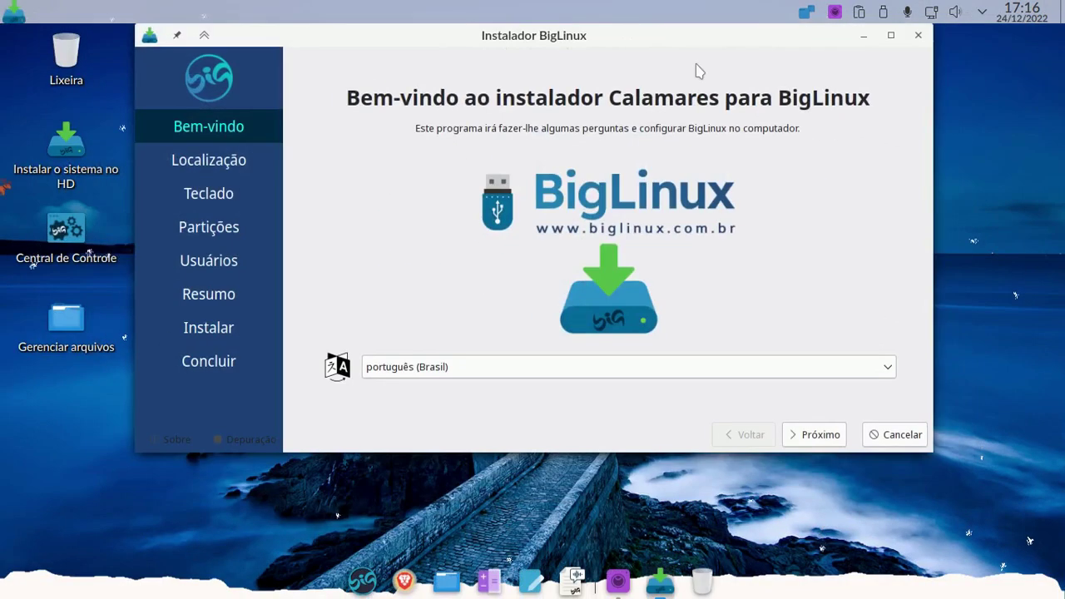
drag(745, 46, 748, 77)
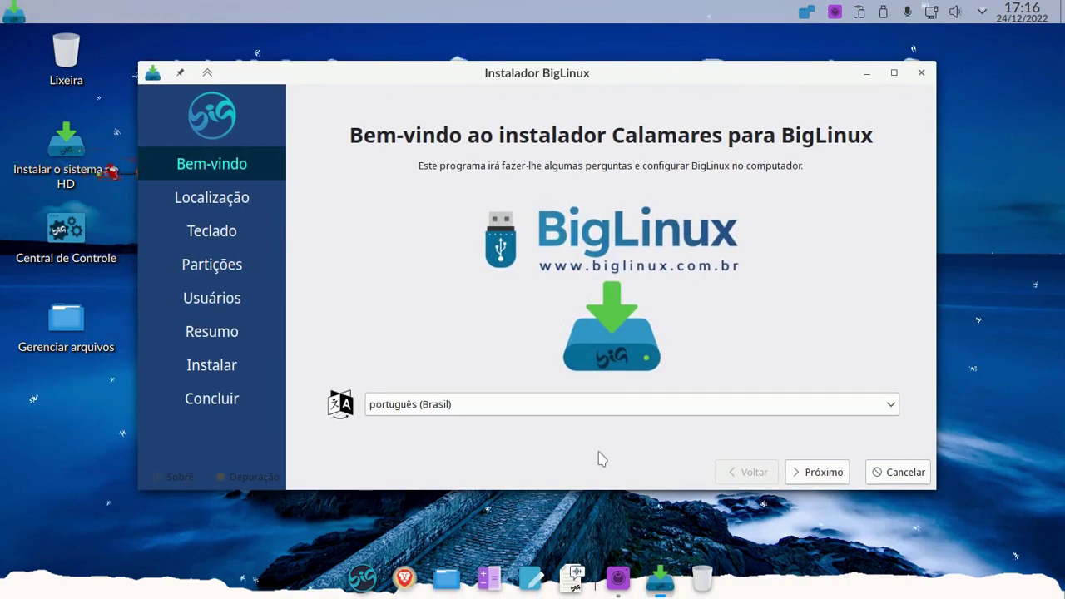
click(823, 481)
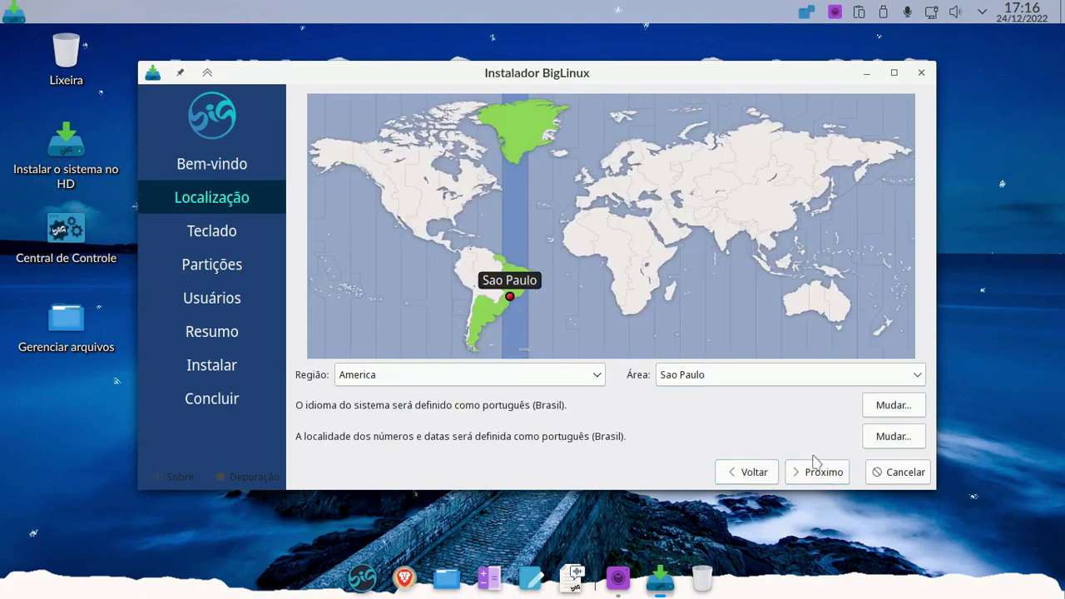
click(818, 471)
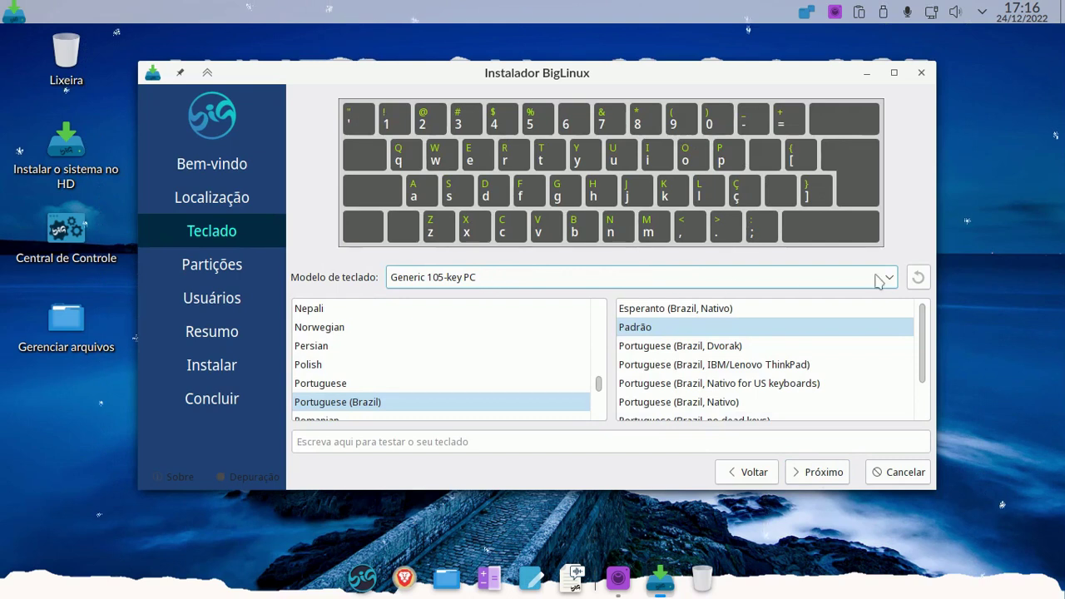
Keep the Generic 105-key PC keyboard model and proceed with Particionamento manual on the ST3320418AS disk.
click(891, 282)
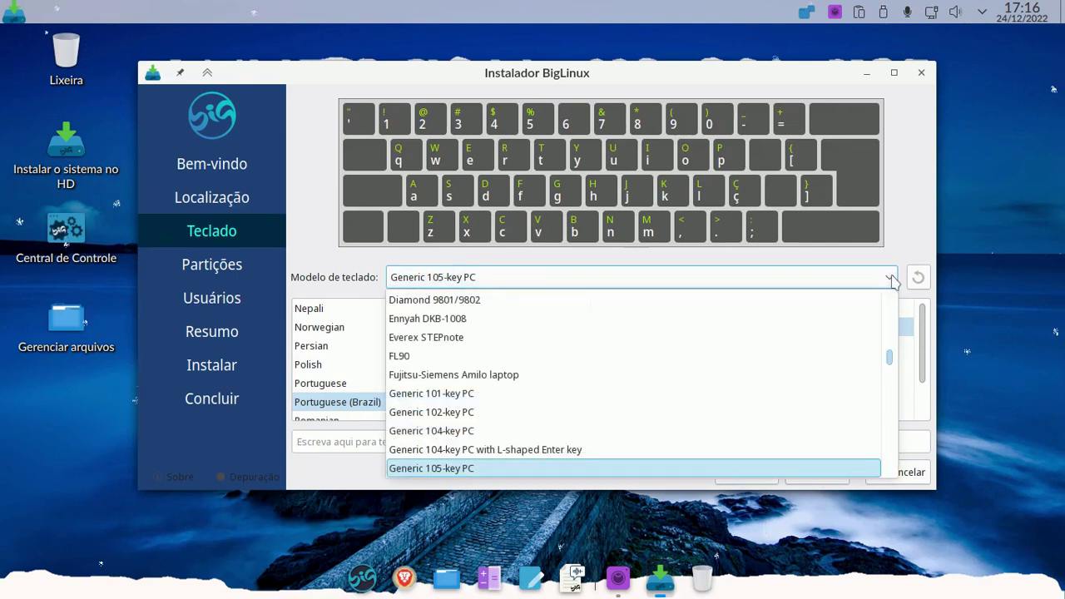
click(893, 280)
click(835, 479)
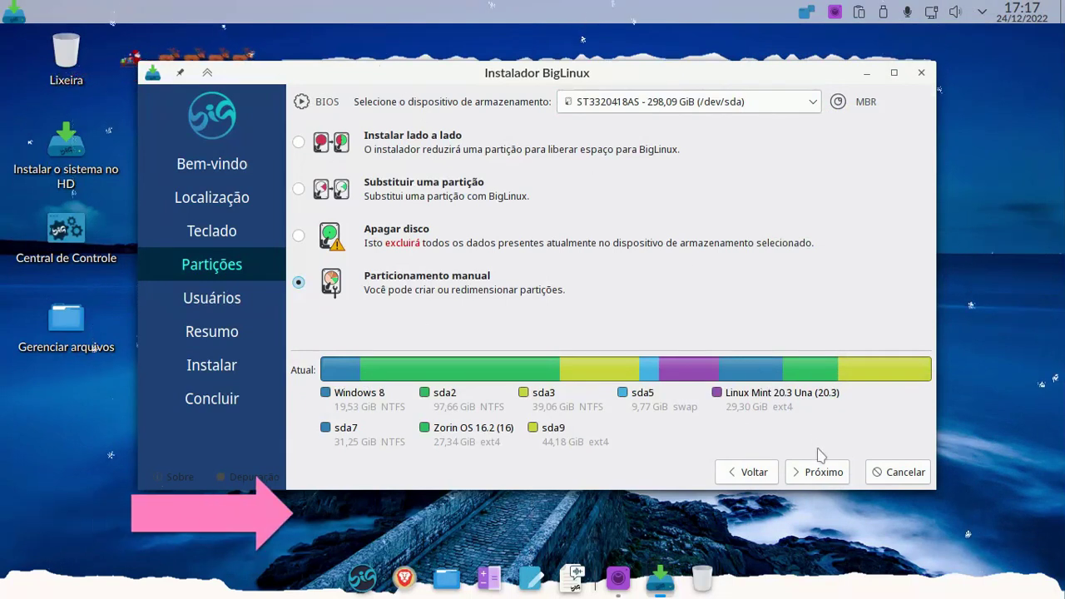
click(824, 473)
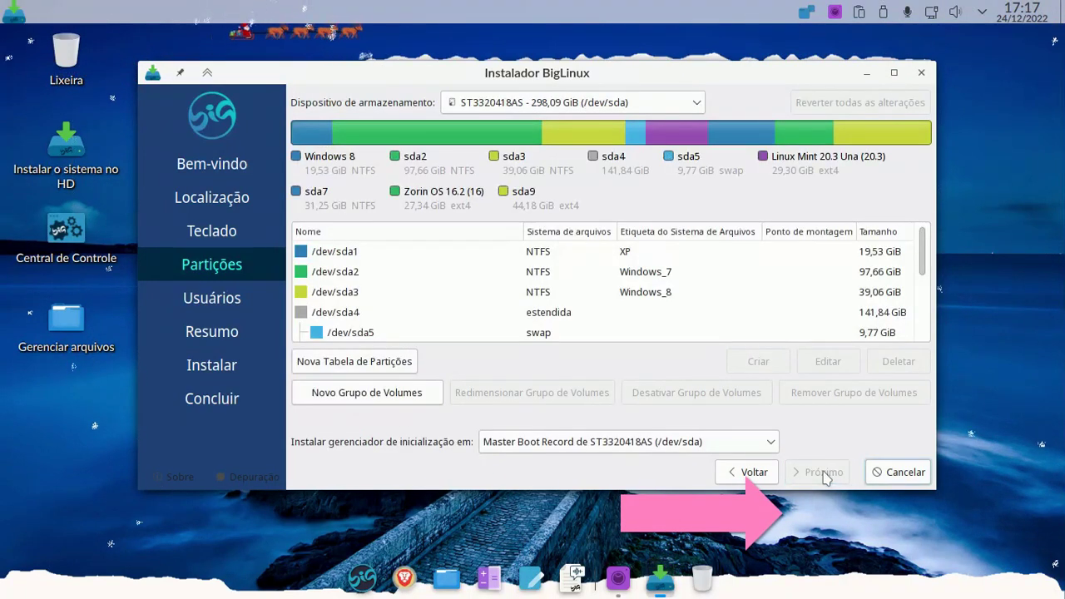
Choose formatting as linuxswap for the /dev/sda5 partition, then discard the edit.
click(638, 141)
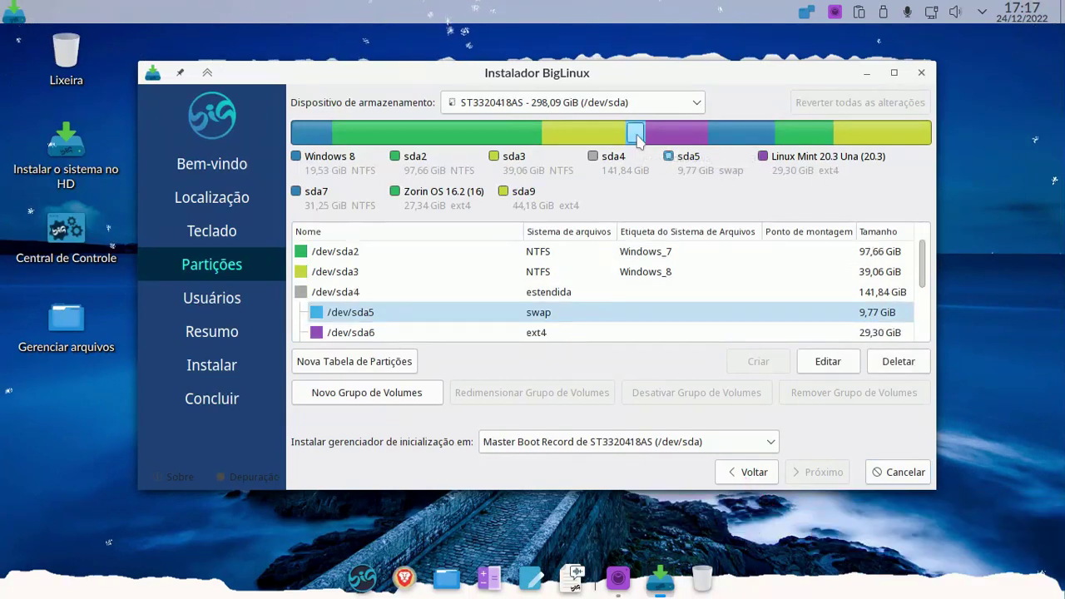
click(820, 363)
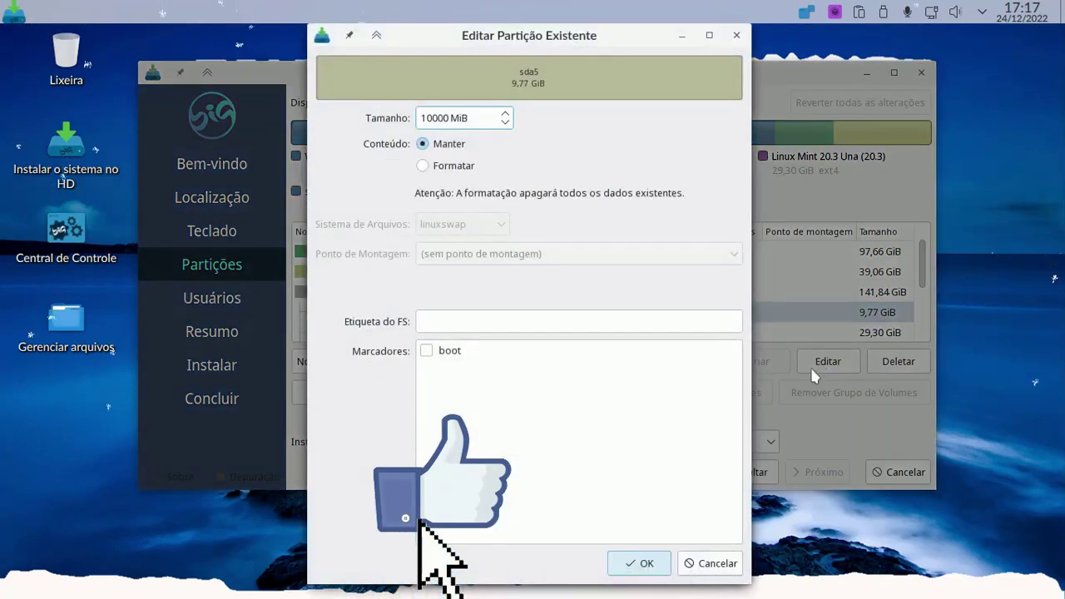
click(422, 167)
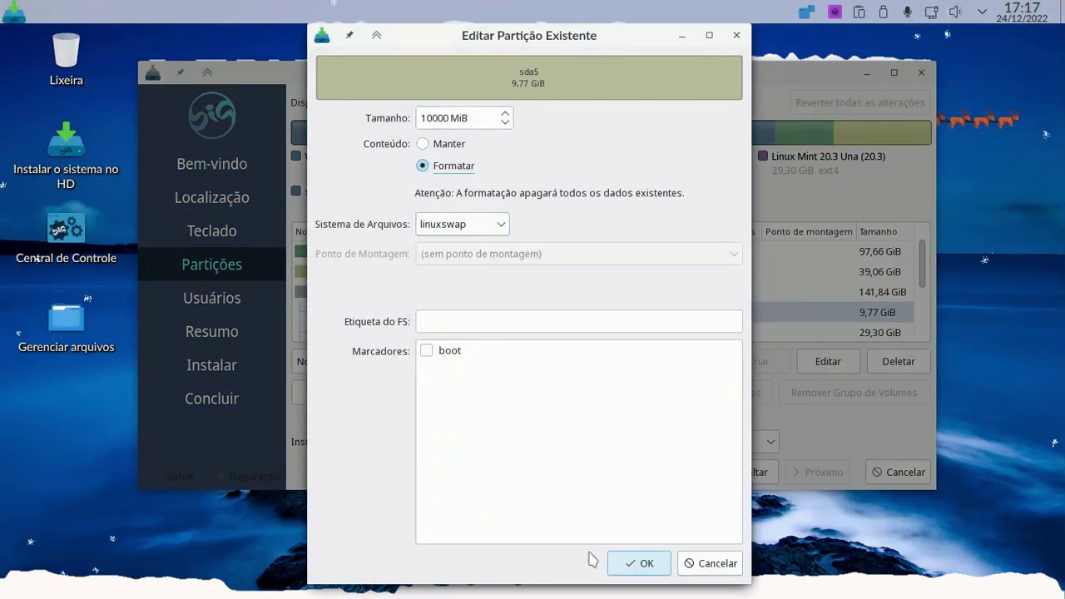
click(702, 561)
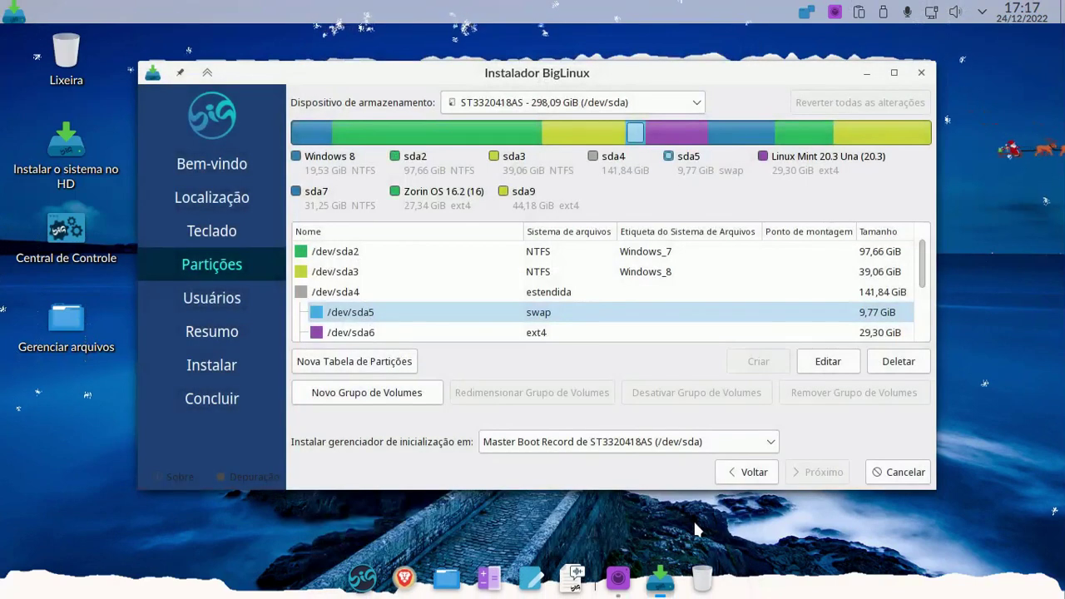
Edit the /dev/sda7 partition to format it with the ext4 file system, reviewing the available file systems first.
scroll(720, 333, down, 3)
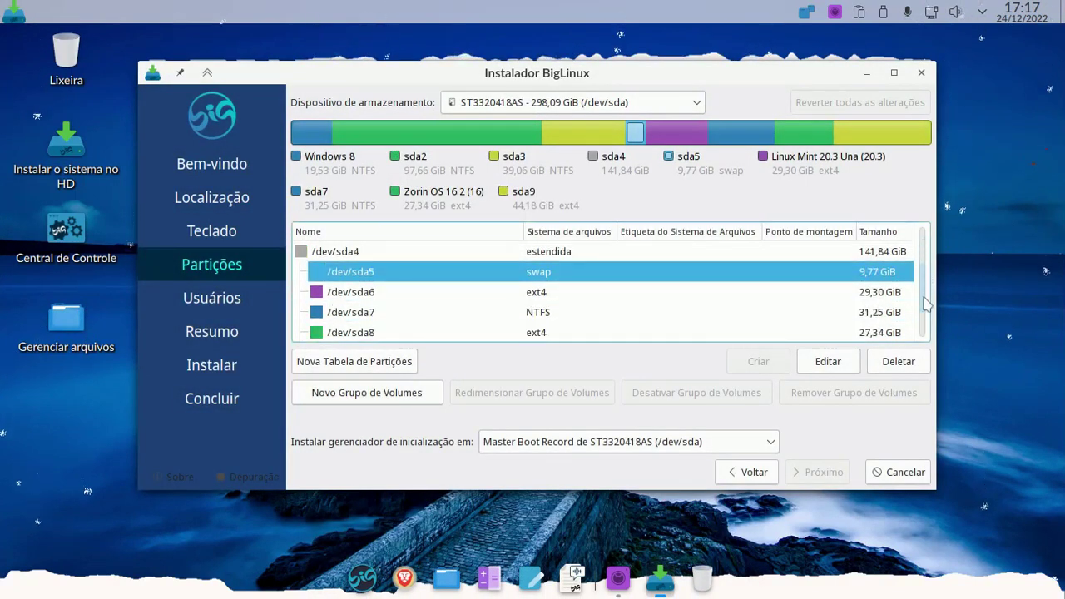
click(392, 274)
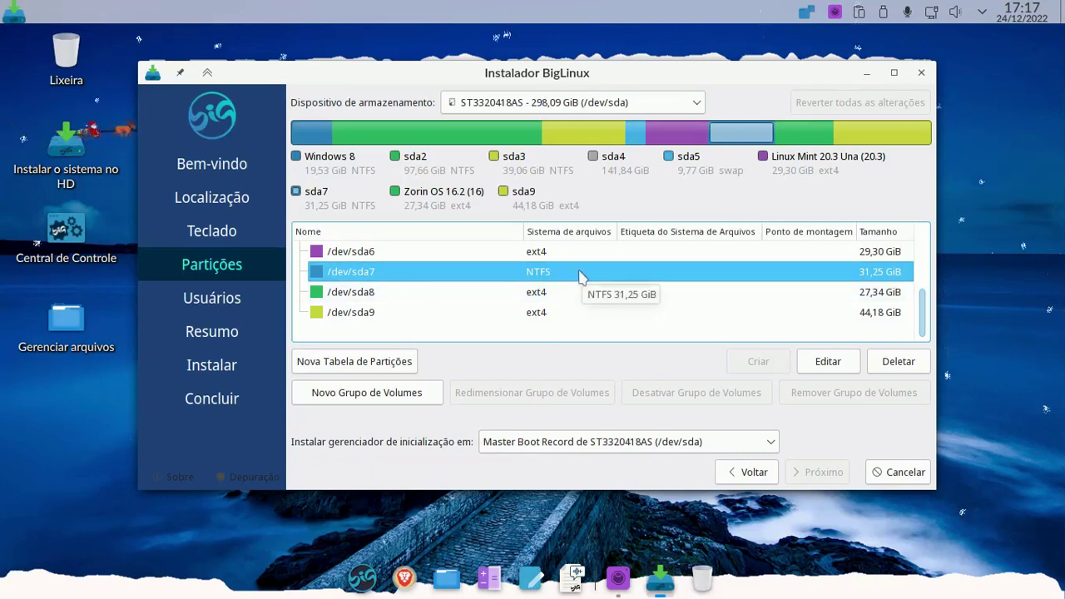
click(834, 363)
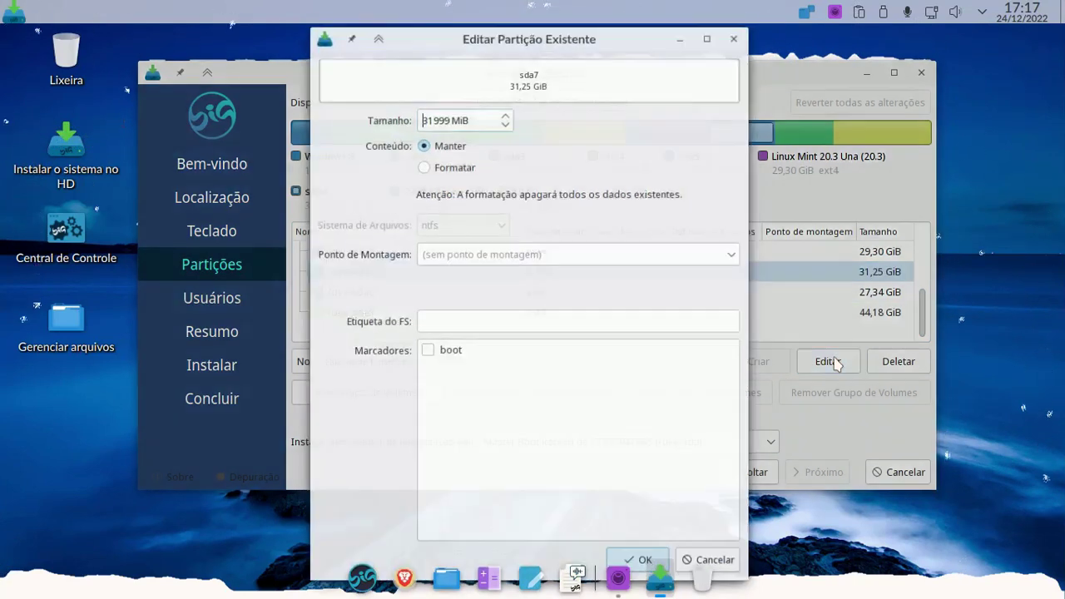
click(423, 166)
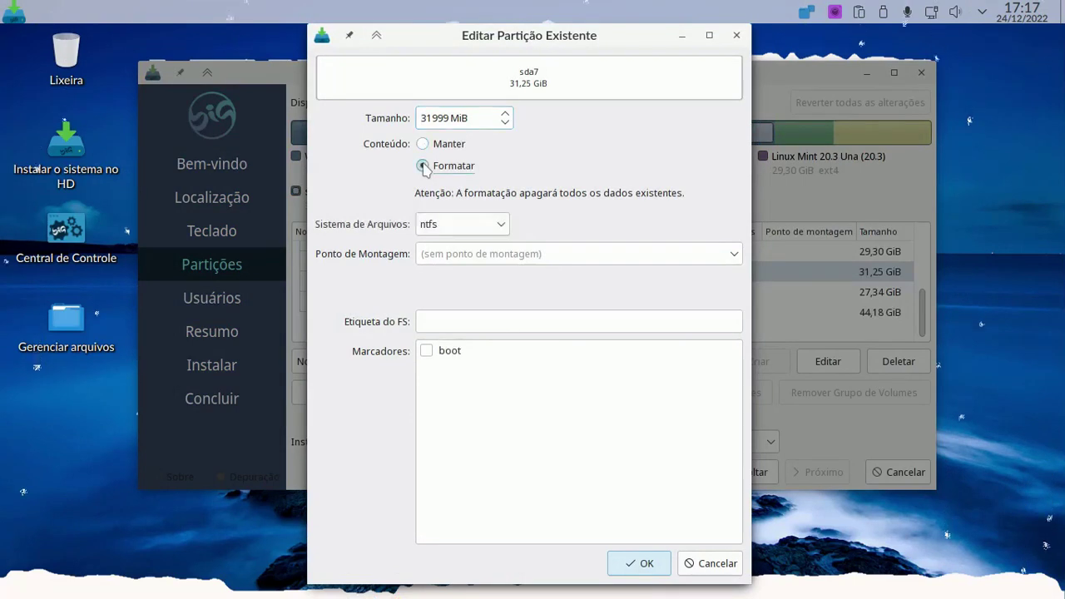
click(502, 225)
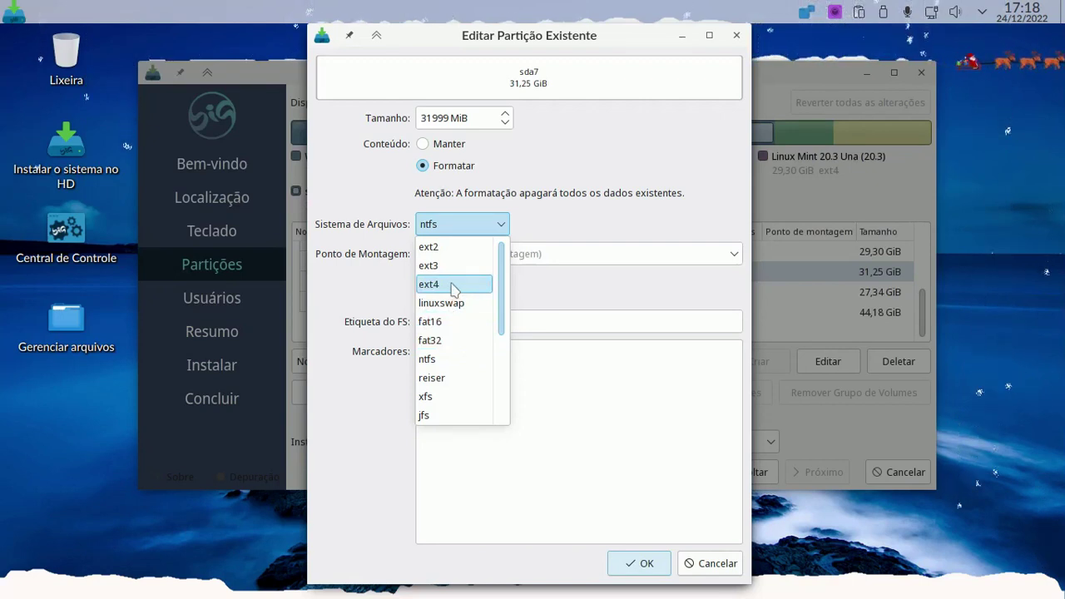
scroll(453, 291, down, 2)
scroll(486, 330, down, 1)
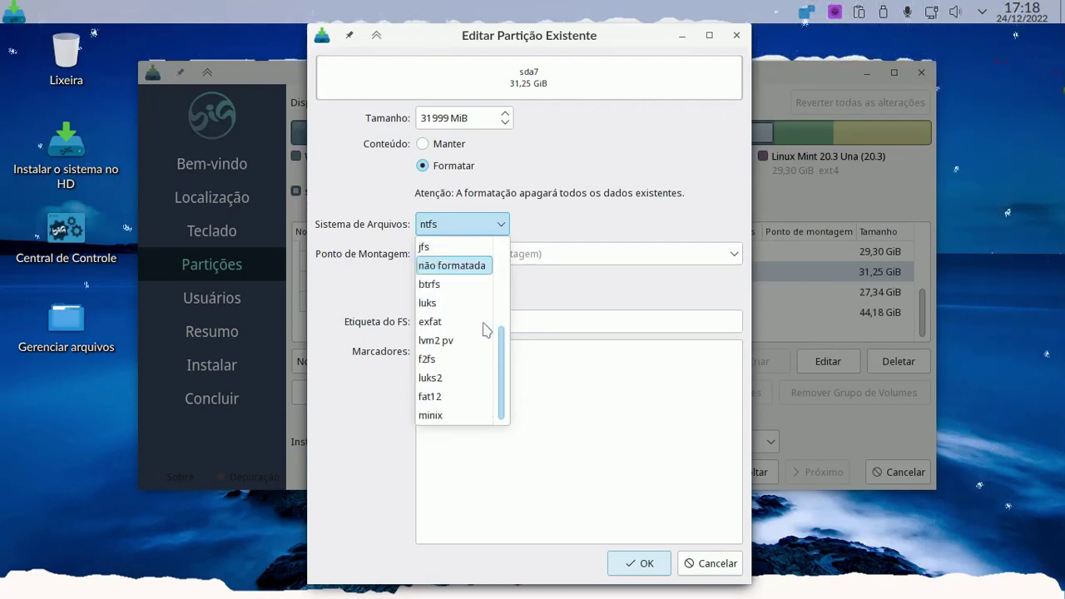
scroll(487, 330, up, 3)
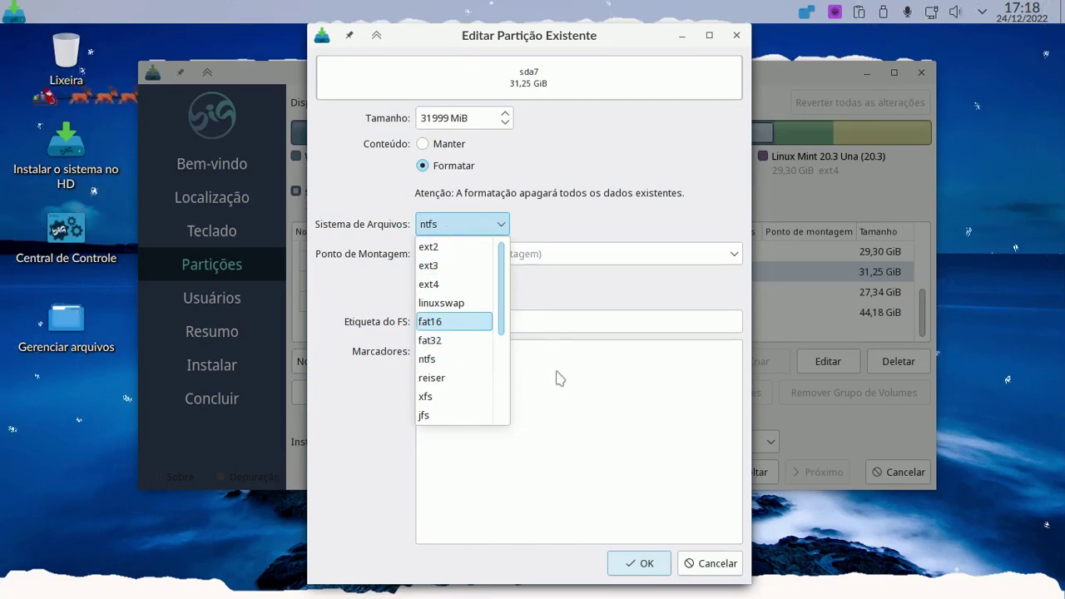
click(450, 284)
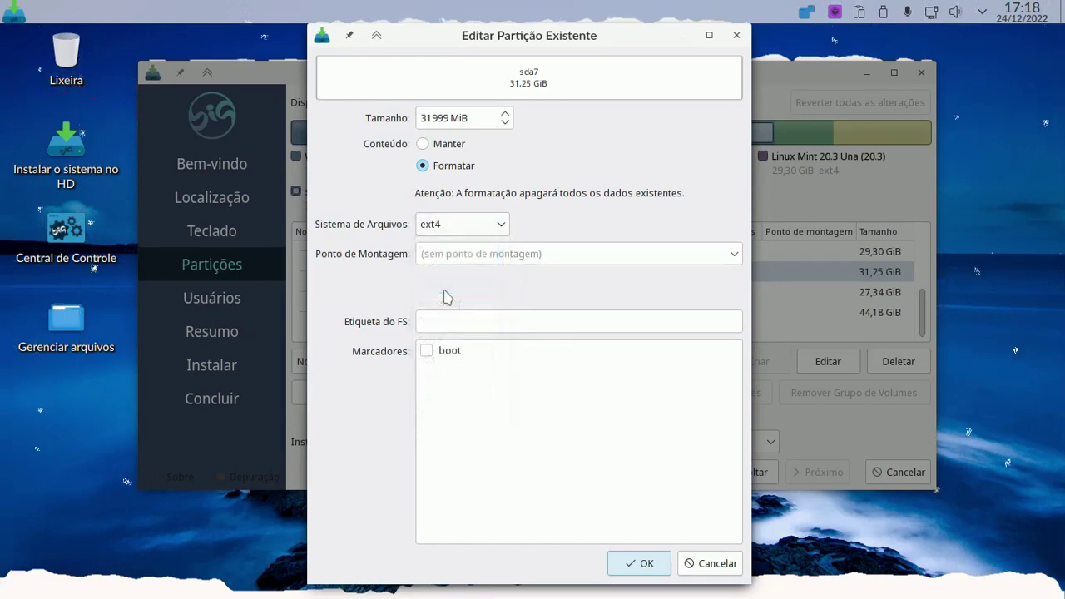
Set the mount point of /dev/sda7 to / and discard the partition edit.
click(627, 253)
click(736, 254)
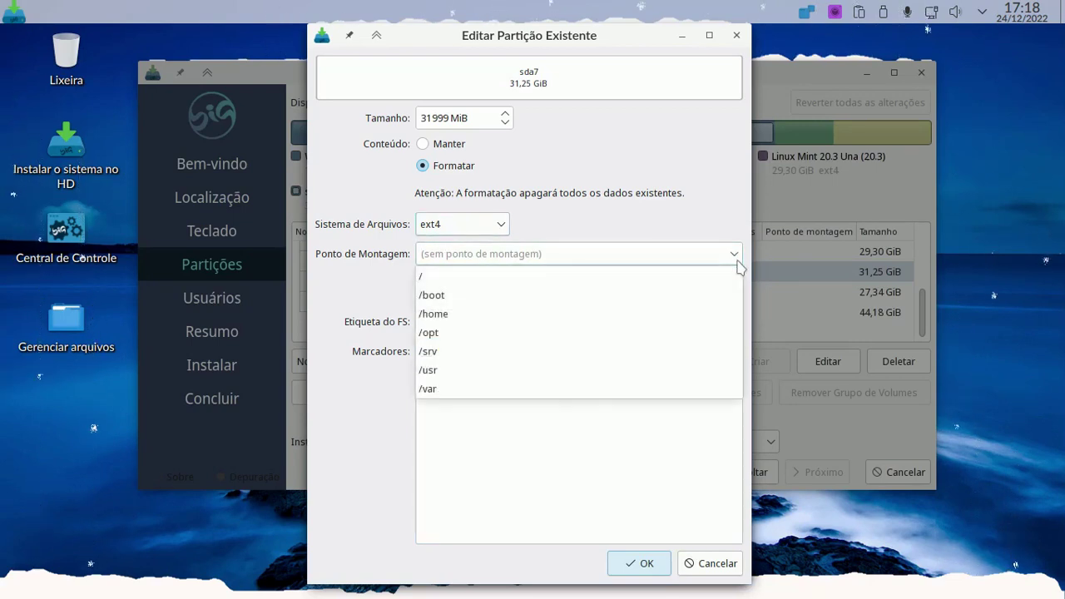
click(666, 283)
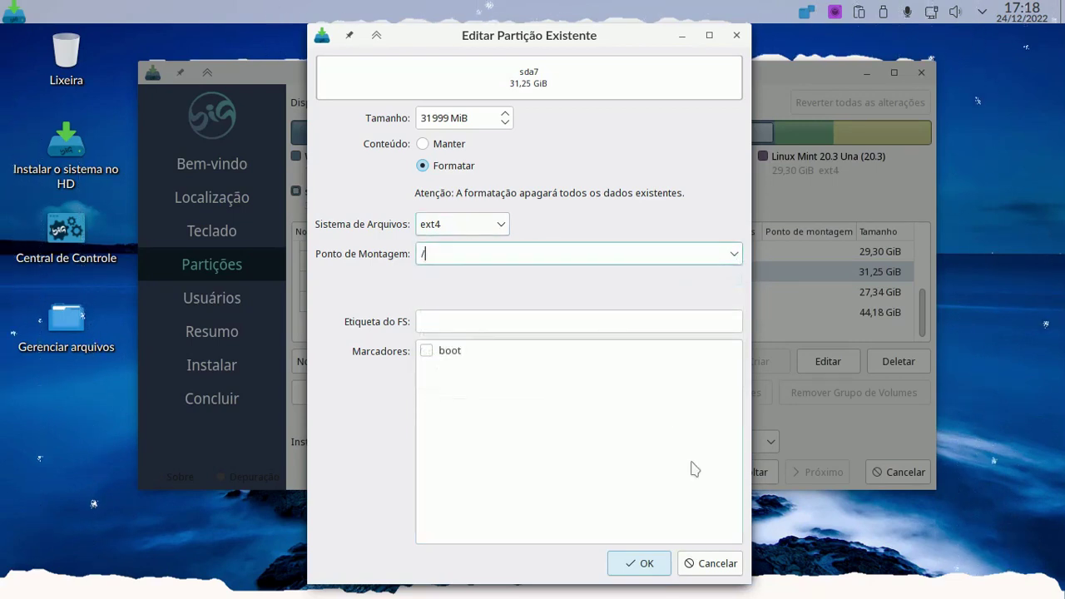
click(689, 564)
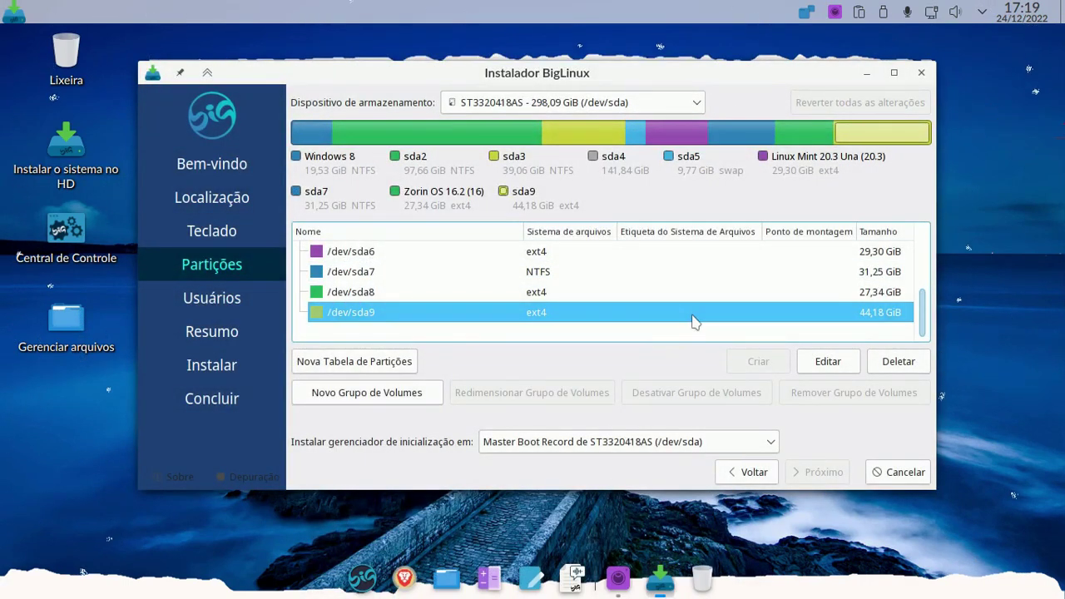
Edit the /dev/sda9 partition to keep its content with the mount point /home, then discard the edit.
click(826, 361)
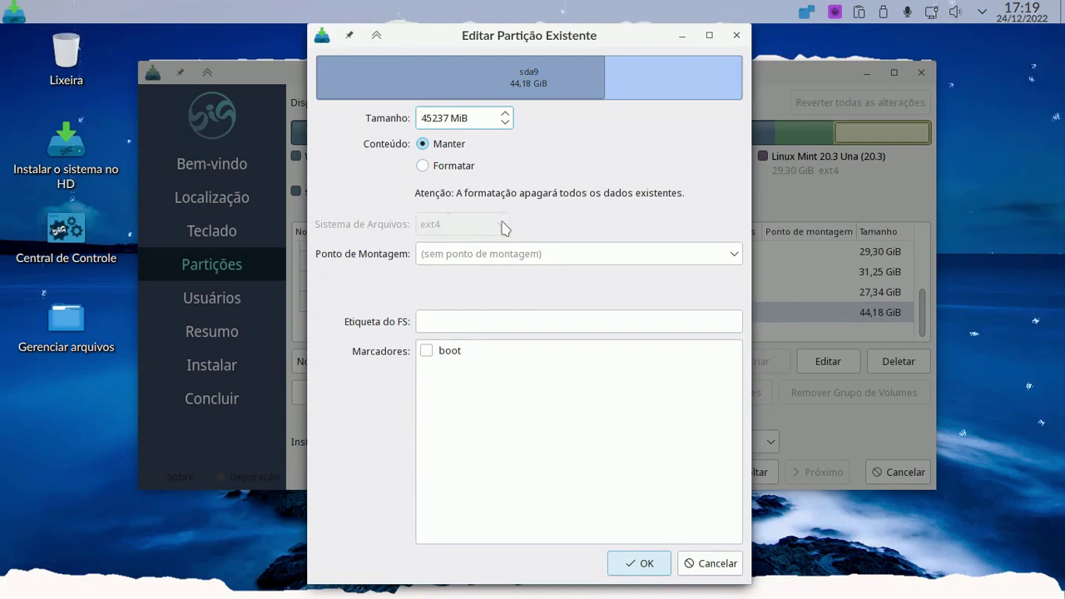
click(734, 258)
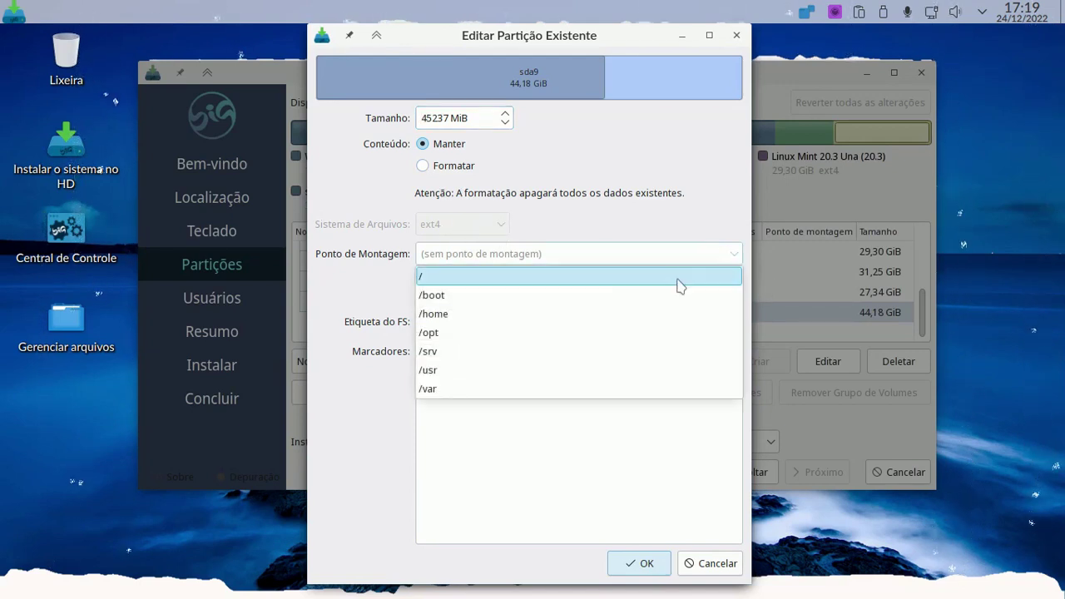
click(625, 312)
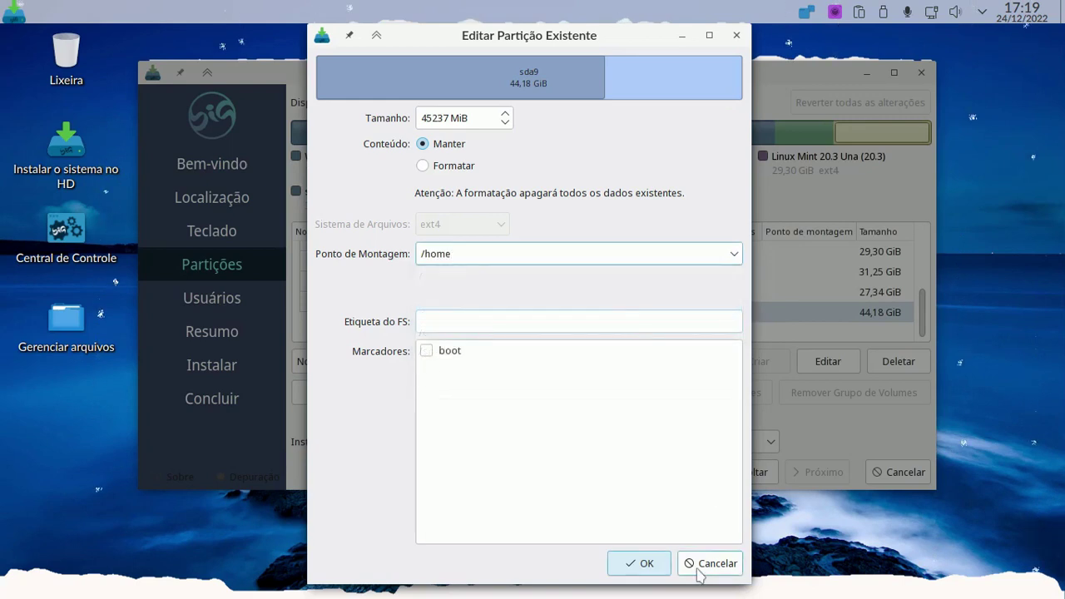
click(703, 566)
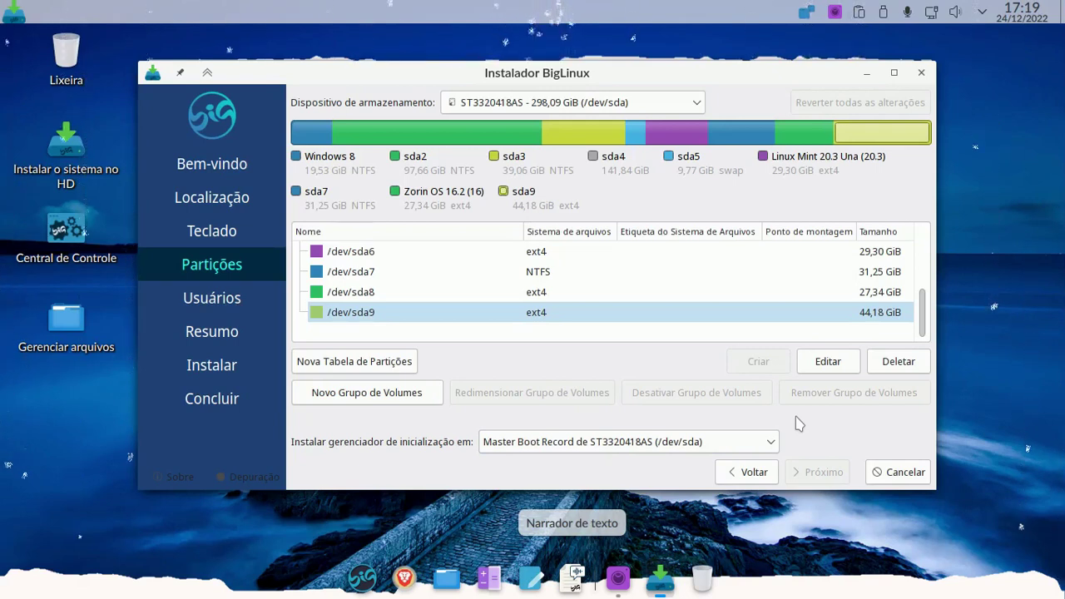
Cancel the BigLinux installation with confirmation and switch to the Brave browser.
click(918, 472)
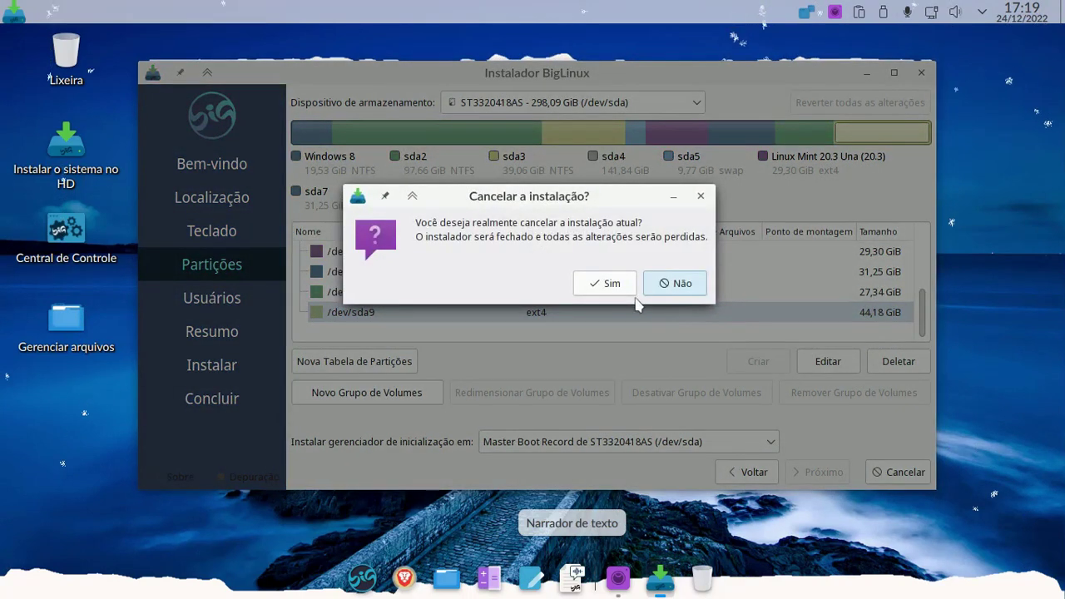
click(608, 284)
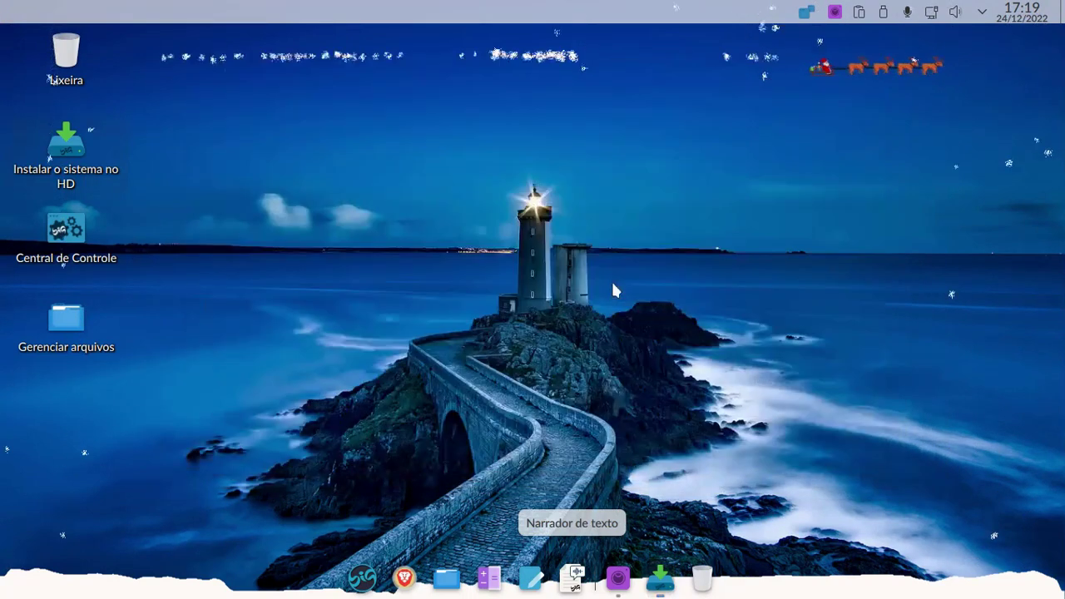
click(426, 573)
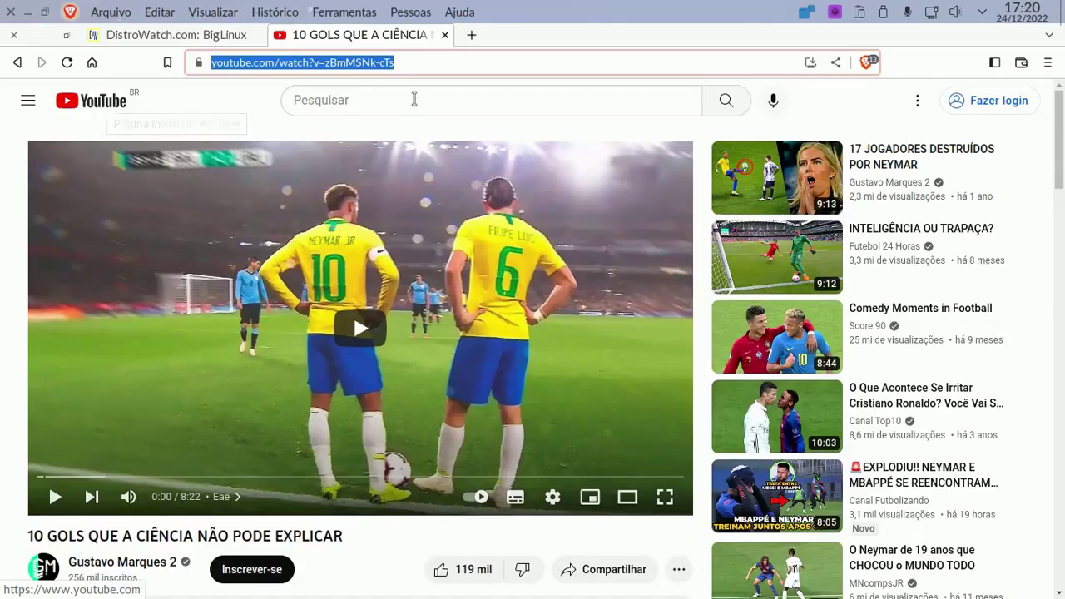
Search YouTube for "biglinux" and browse the resulting videos.
click(414, 99)
text(biglinux)
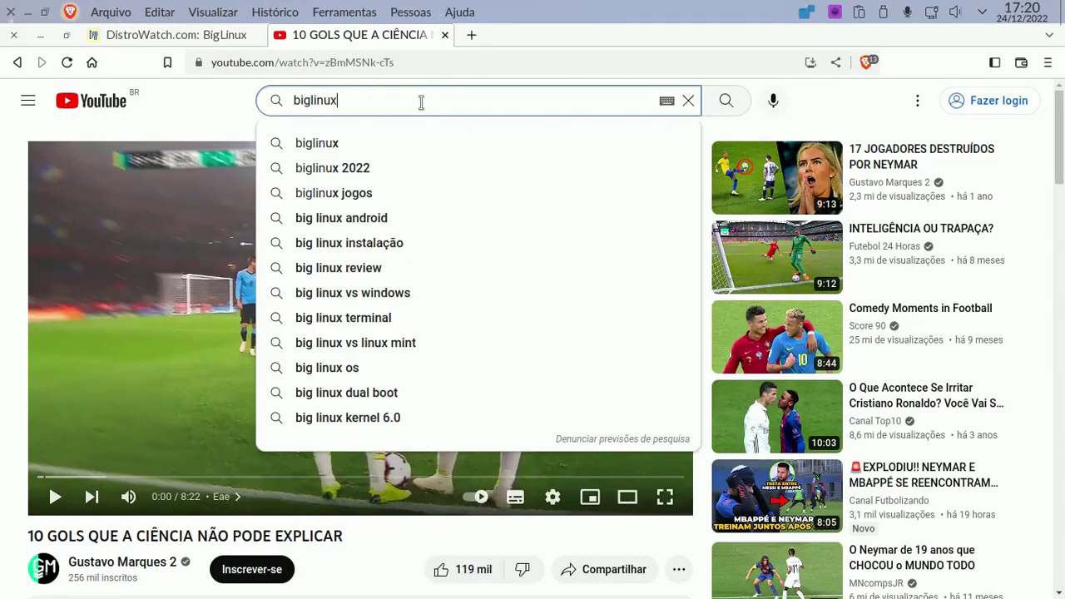
key(Return)
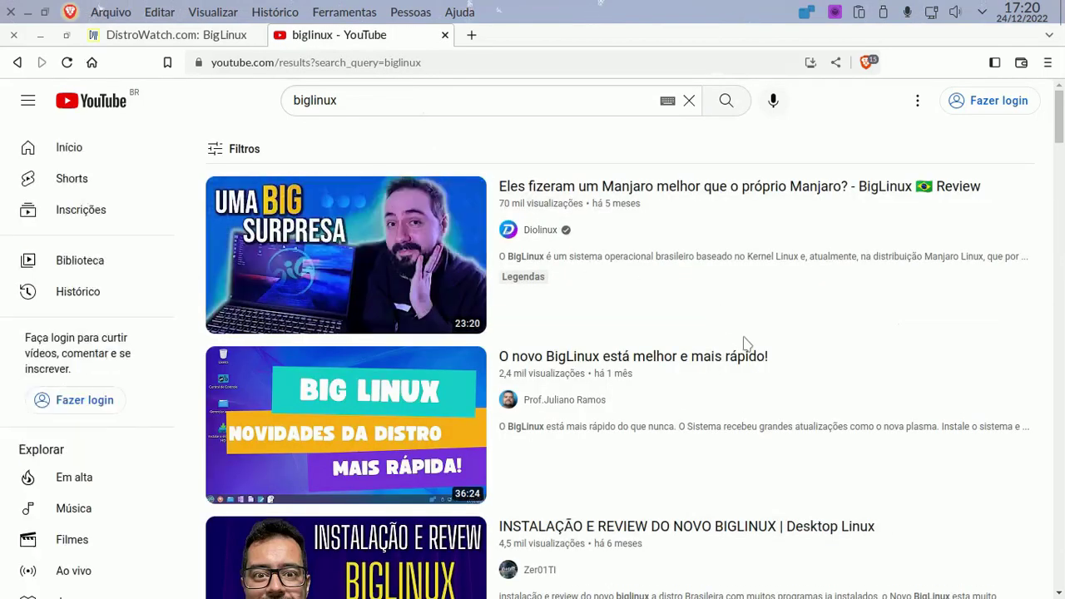
scroll(727, 345, down, 3)
scroll(728, 356, up, 3)
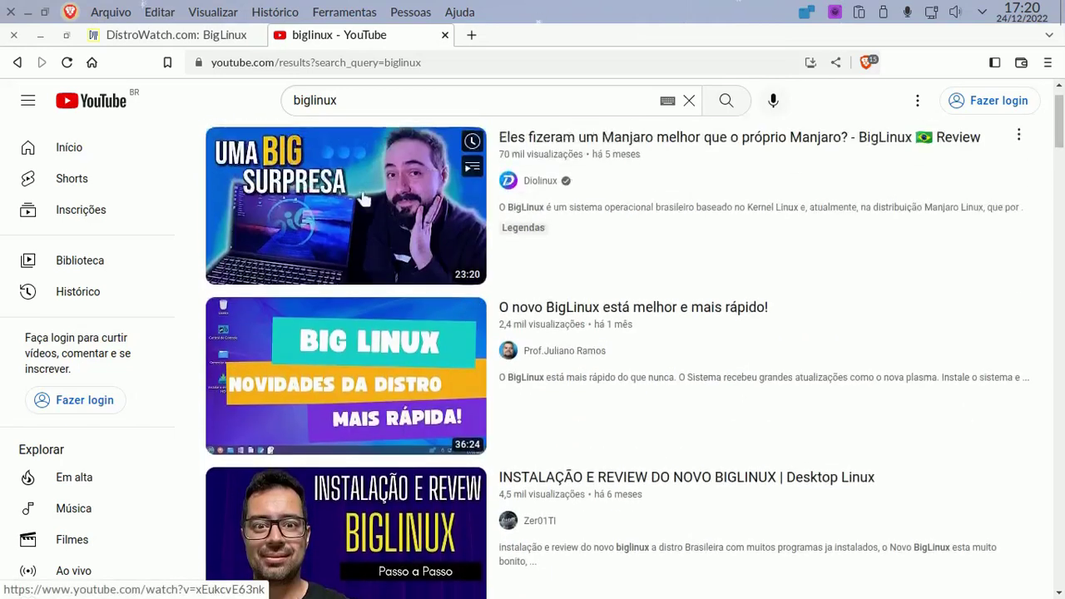
Filter the "biglinux" search results to channels and open the Big_Linux channel in a new tab.
click(225, 148)
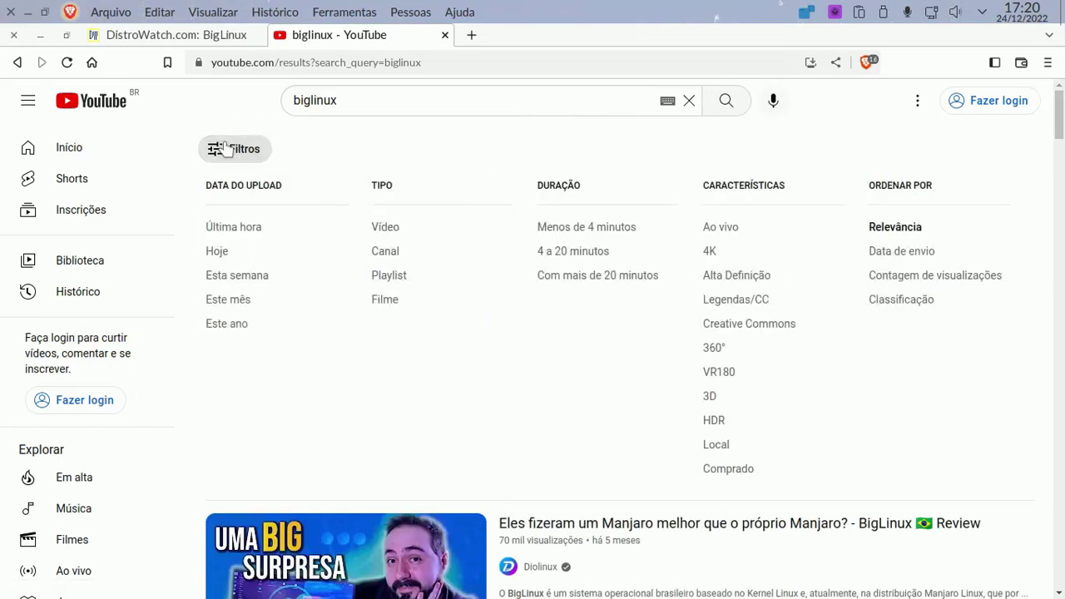
click(383, 254)
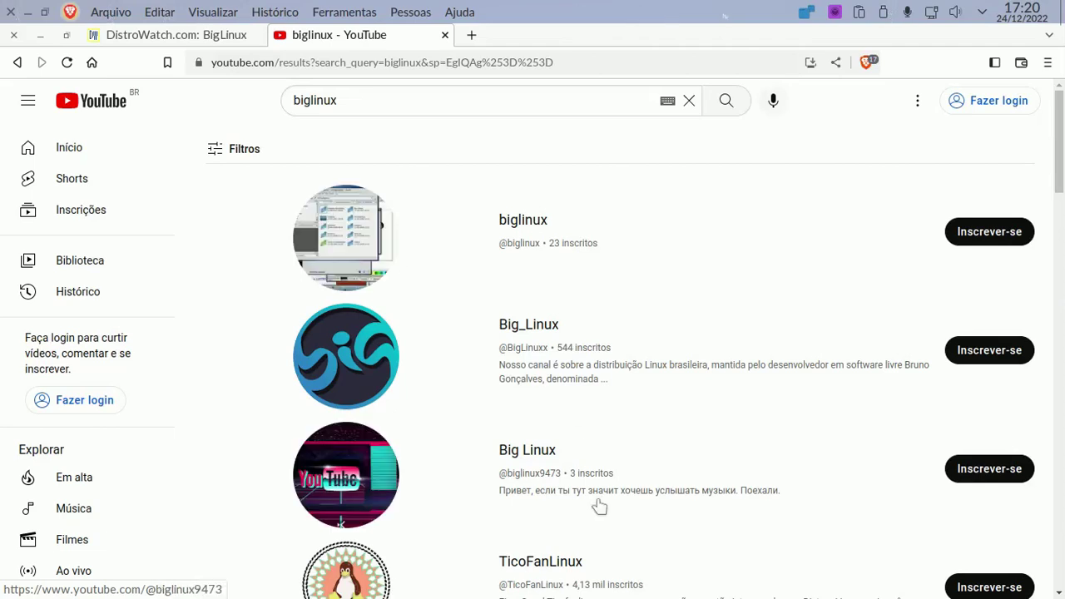
right_click(539, 331)
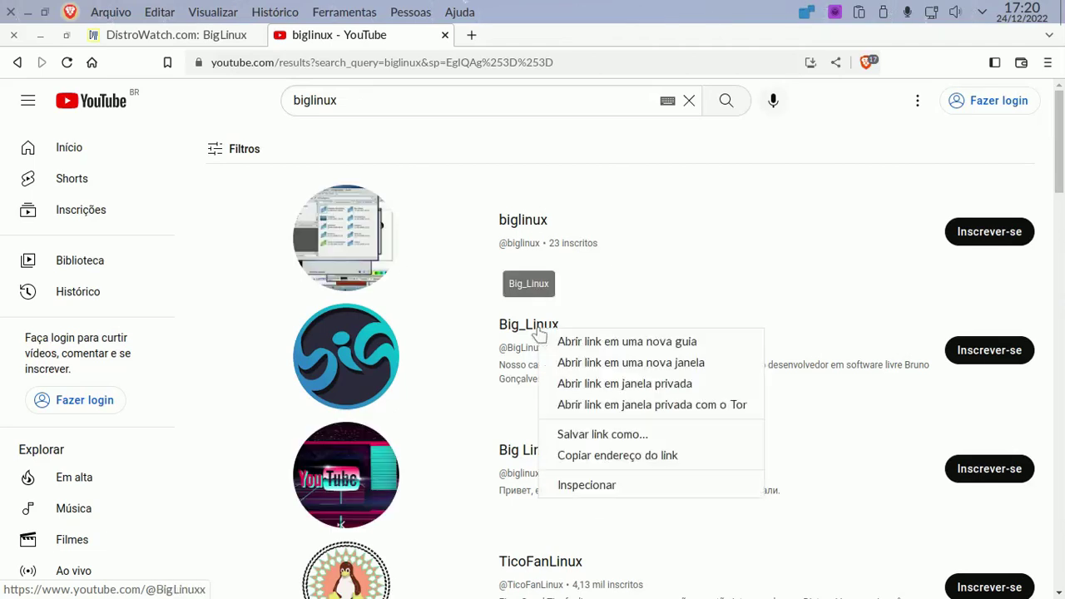
click(577, 343)
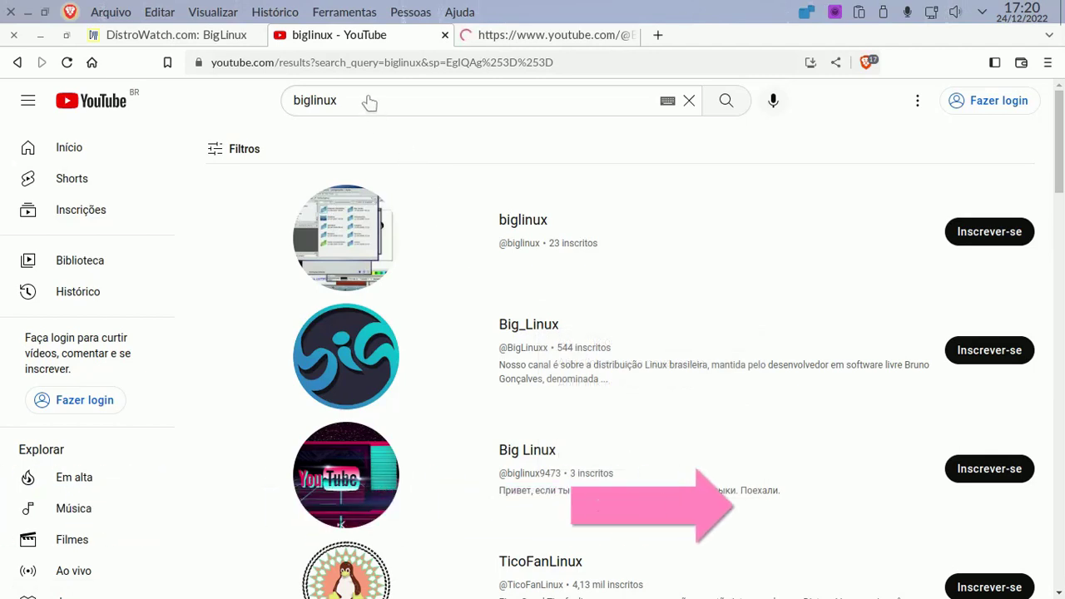
Search YouTube for "fetha tutoriais" and open the playlists of the Fetha Tutoriais channel.
click(377, 120)
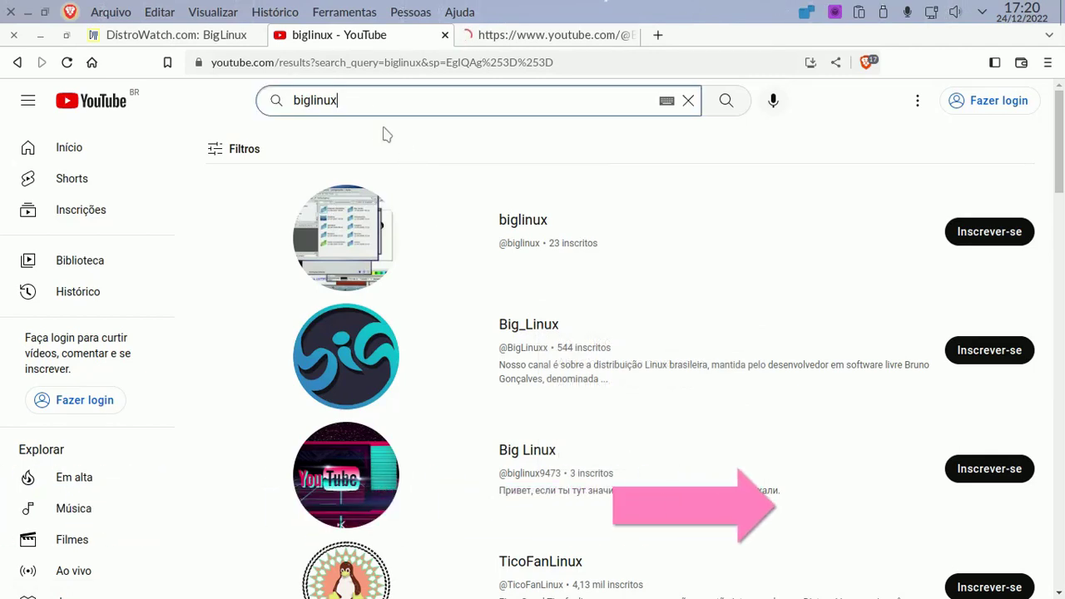
double_click(366, 103)
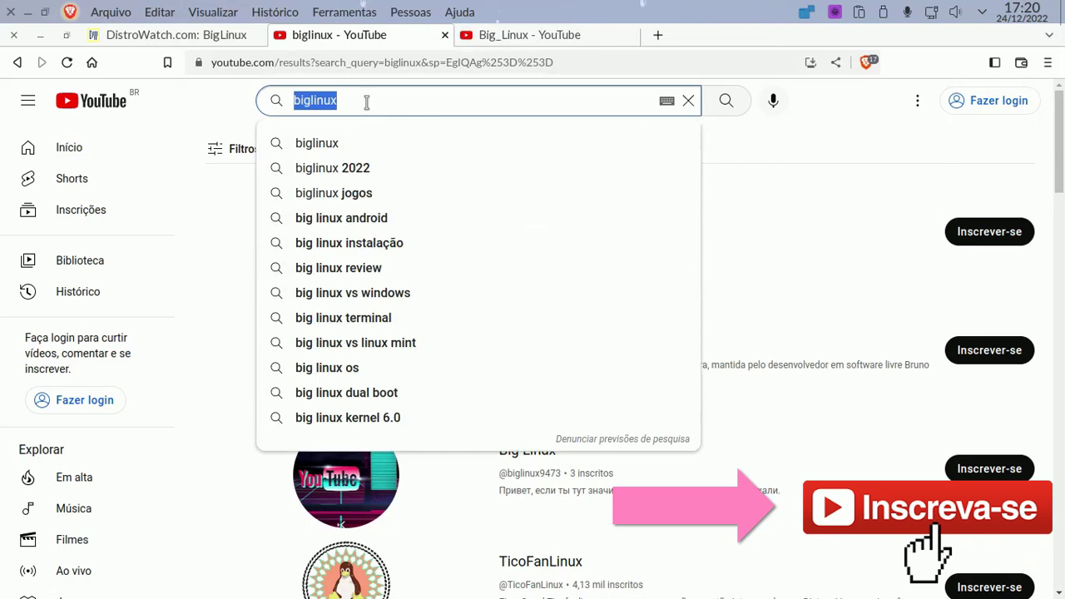
text(fetha tut)
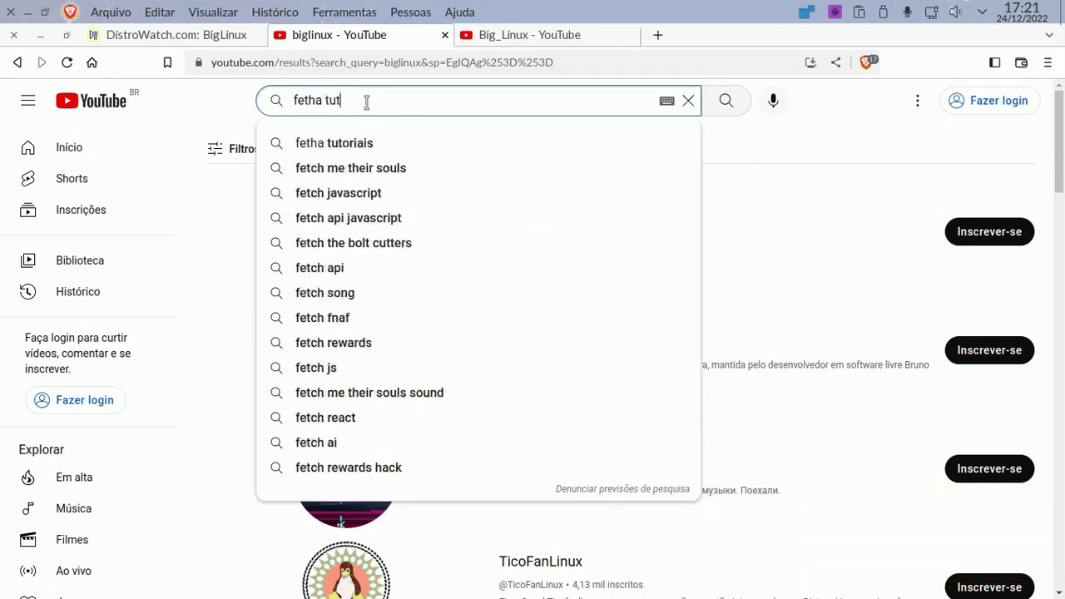
text(oriais)
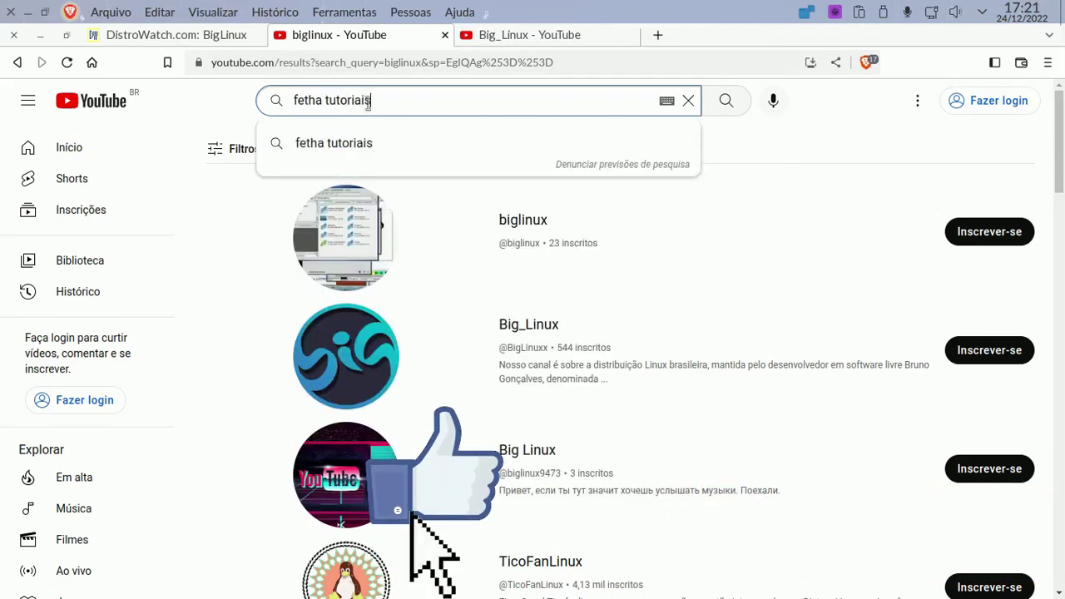
click(354, 142)
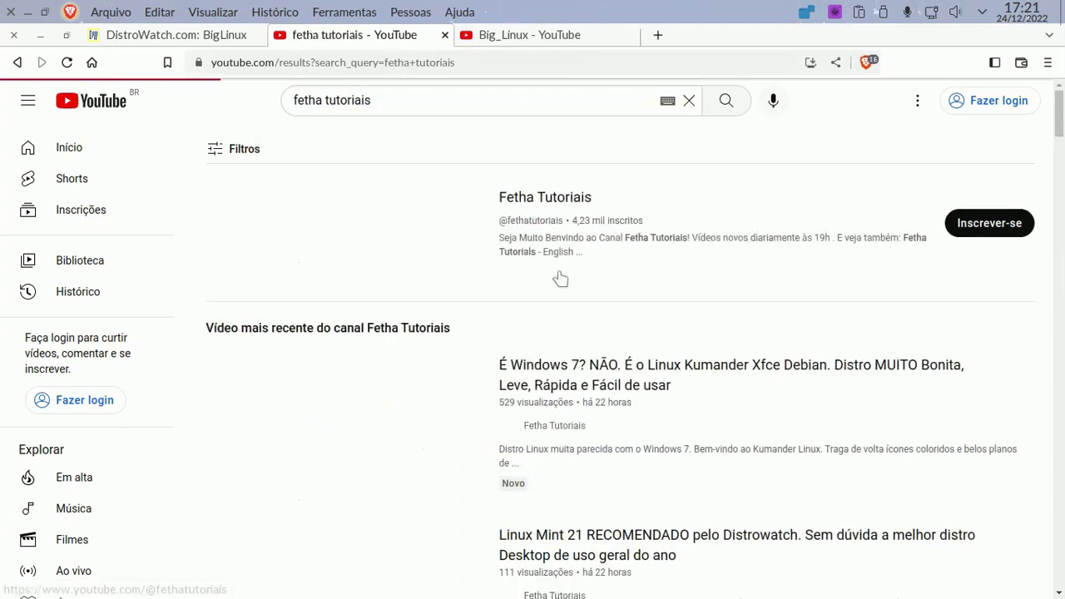
click(551, 195)
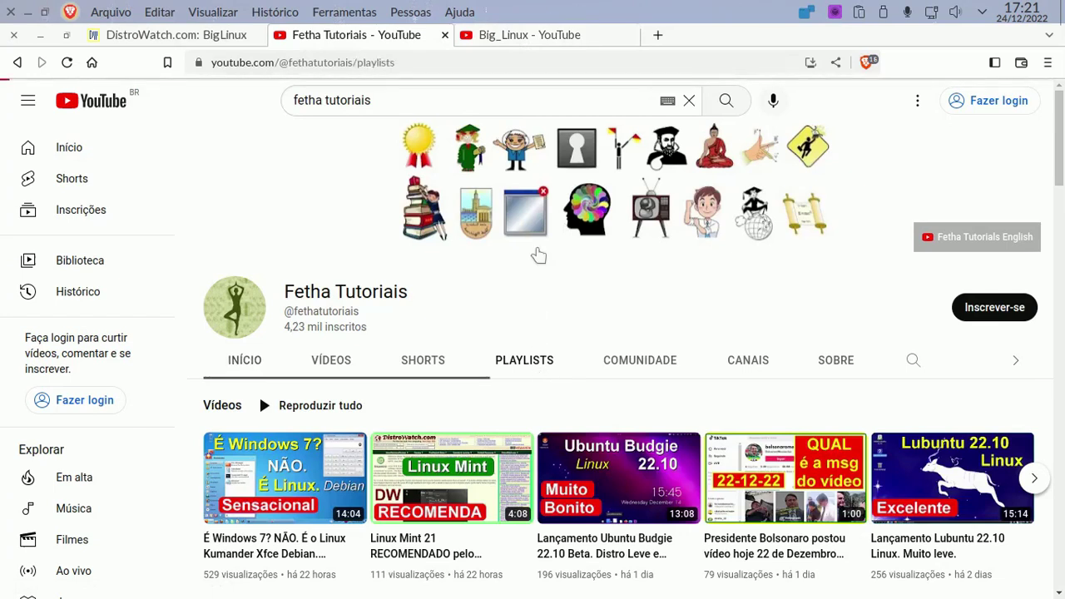
Browse the uploaded videos of the Big_Linux channel.
click(554, 35)
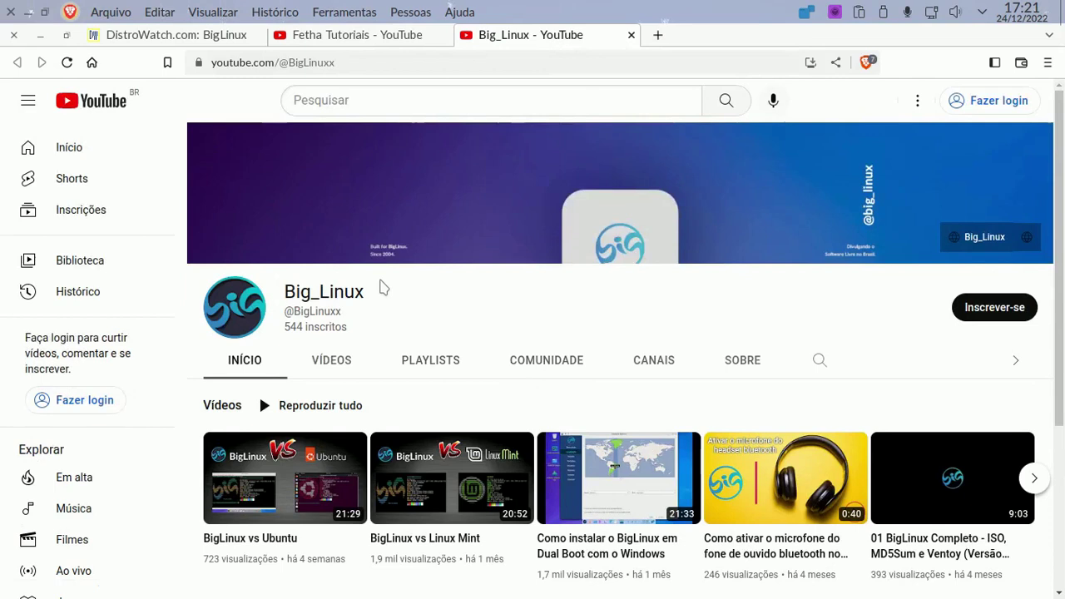
click(340, 359)
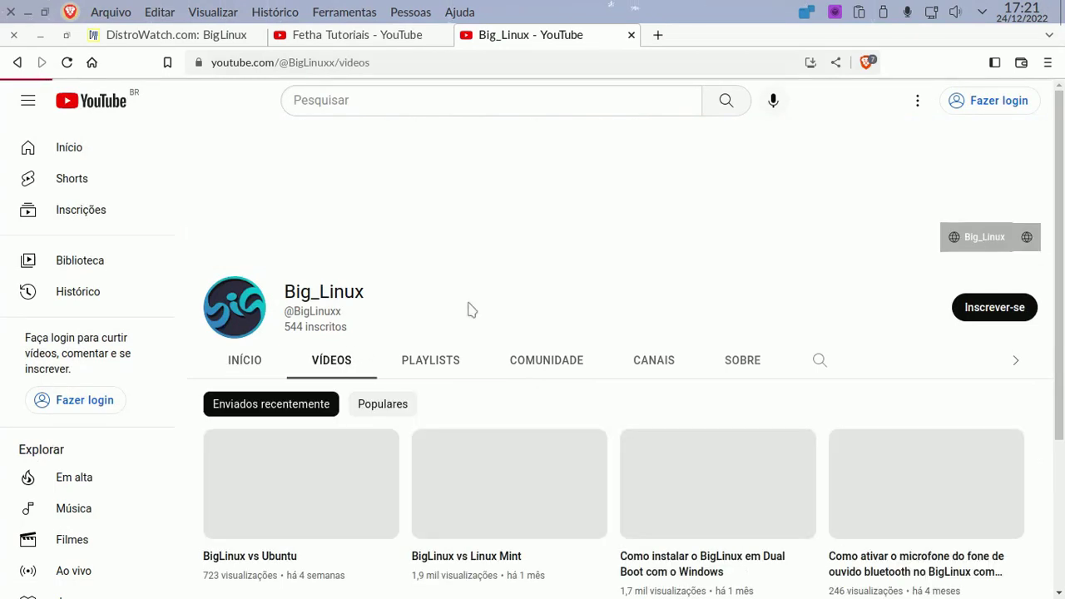
scroll(563, 262, down, 1)
scroll(563, 262, down, 2)
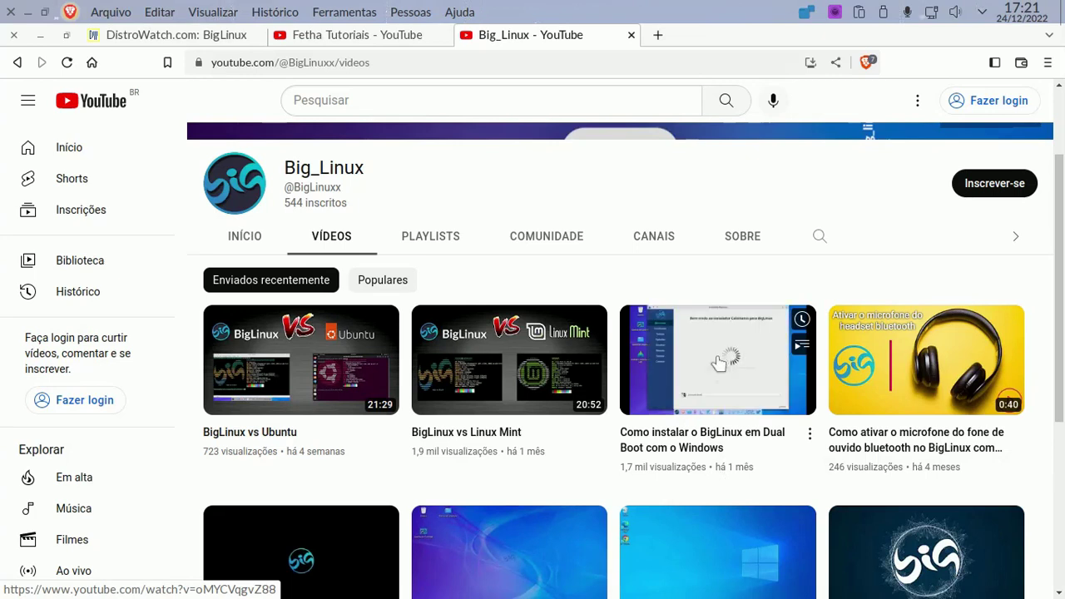
scroll(695, 407, down, 1)
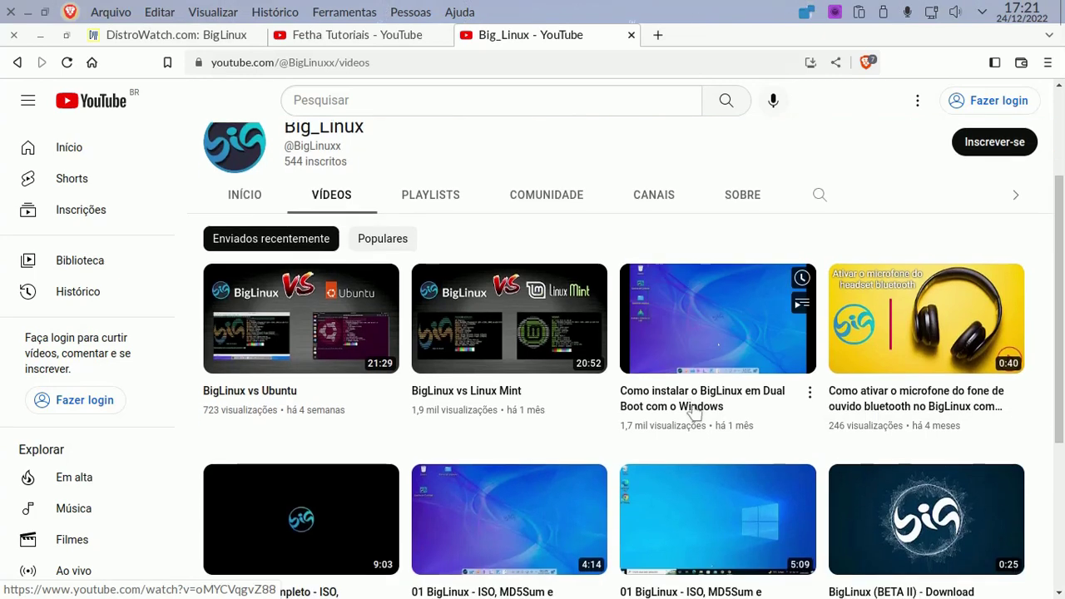
Look through the Fetha Tutoriais channel's playlists down to the BigLinux ones and close the browser with all its tabs.
click(363, 37)
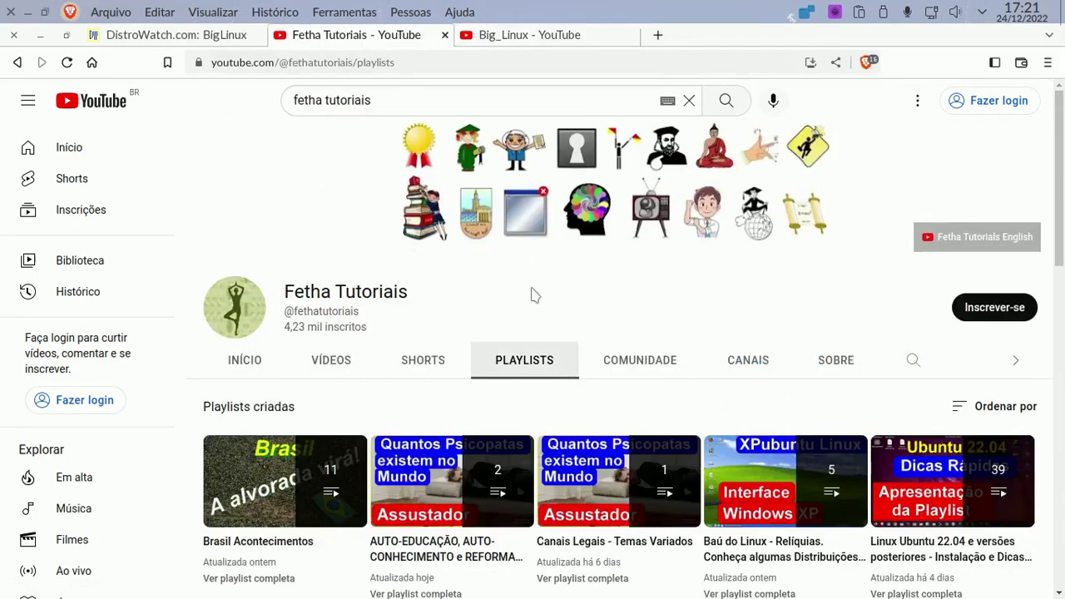
scroll(533, 293, down, 4)
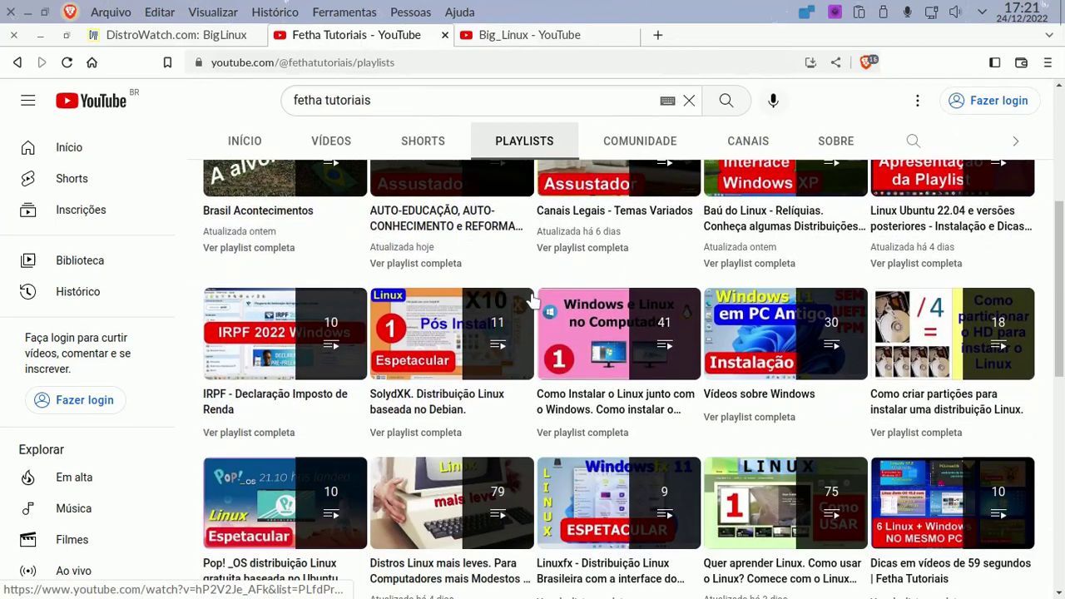
scroll(534, 300, down, 3)
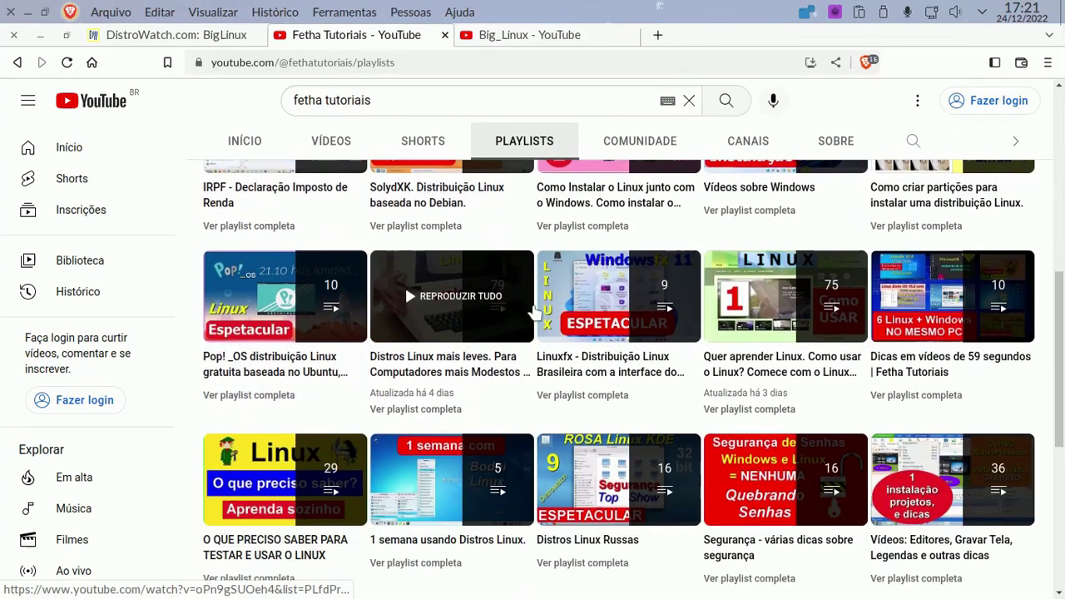
scroll(534, 311, down, 2)
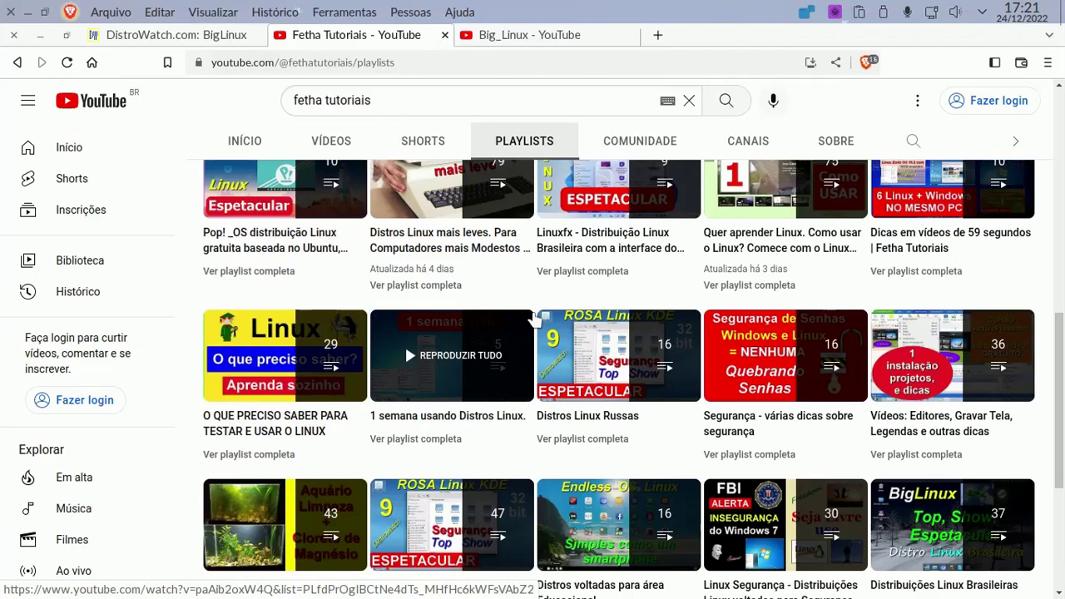
scroll(534, 319, down, 3)
scroll(533, 319, down, 2)
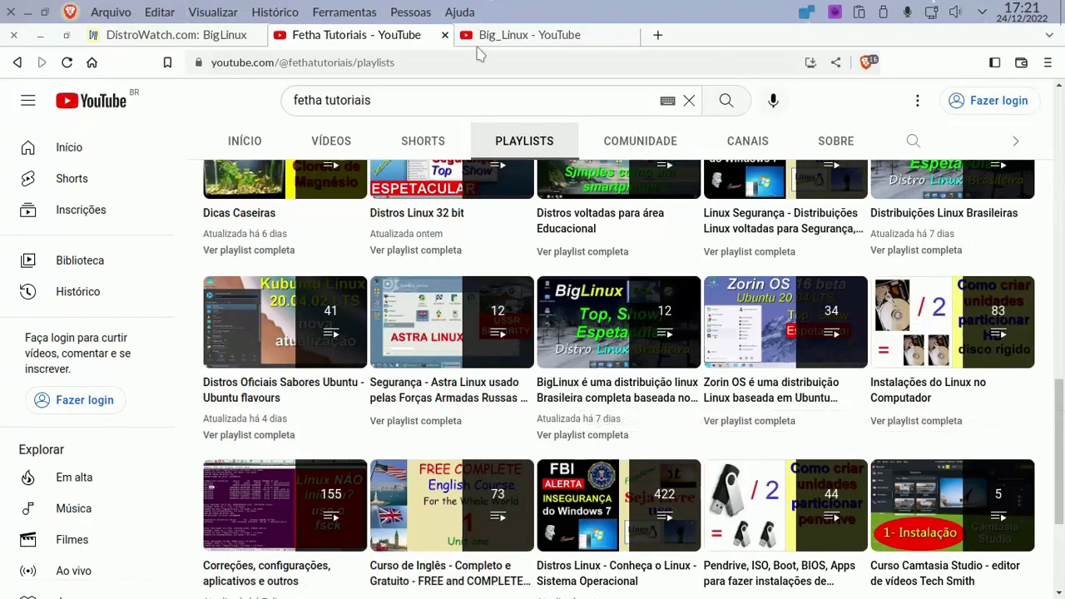
click(15, 36)
click(643, 233)
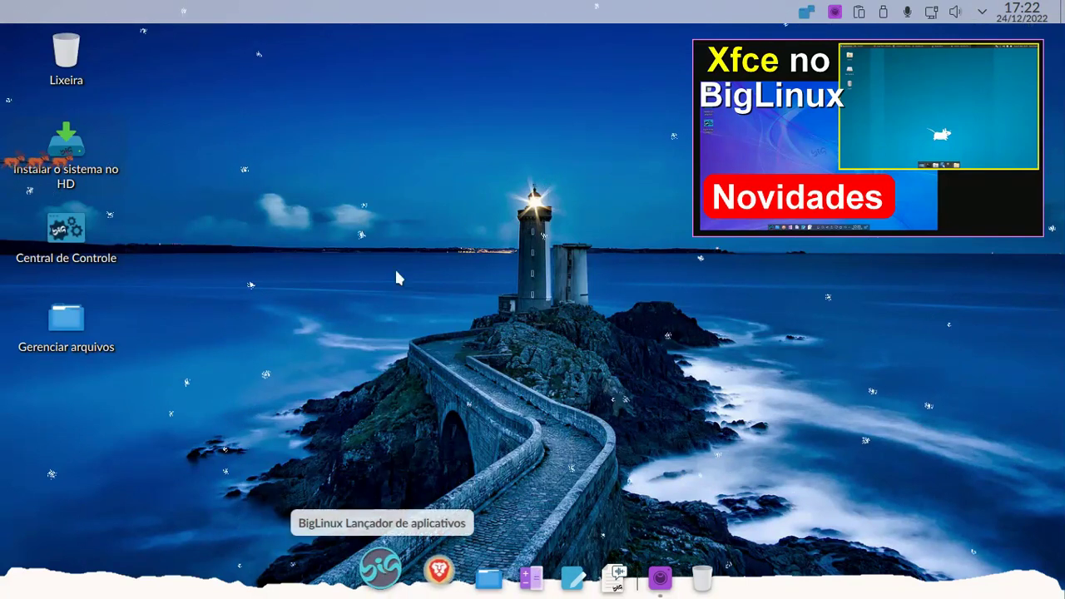
View the wallpapers offered in the desktop folder settings and close the settings without changing anything.
right_click(357, 158)
click(407, 172)
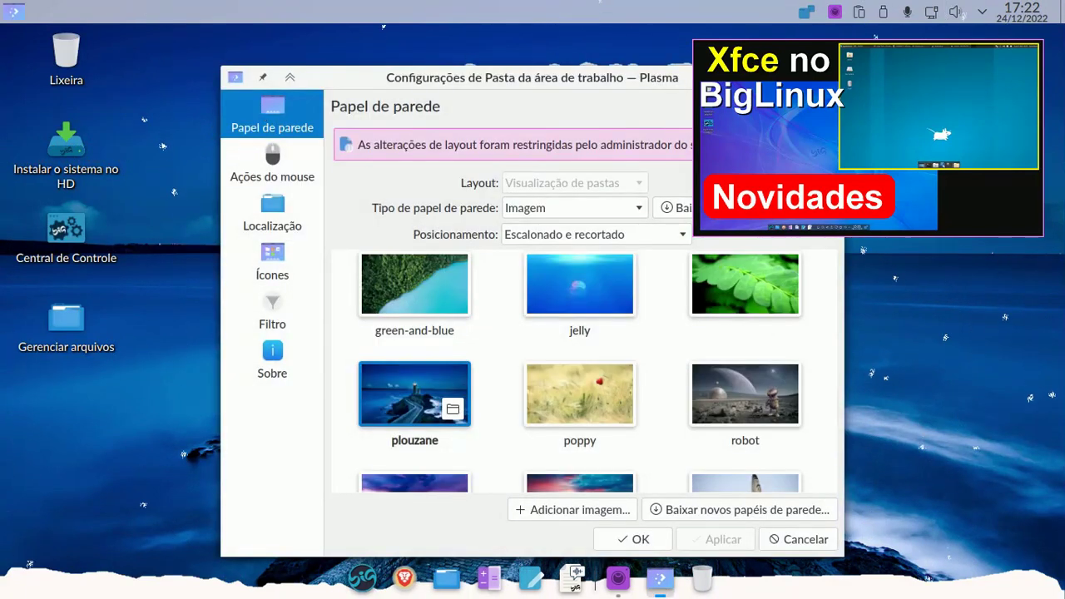
key(Escape)
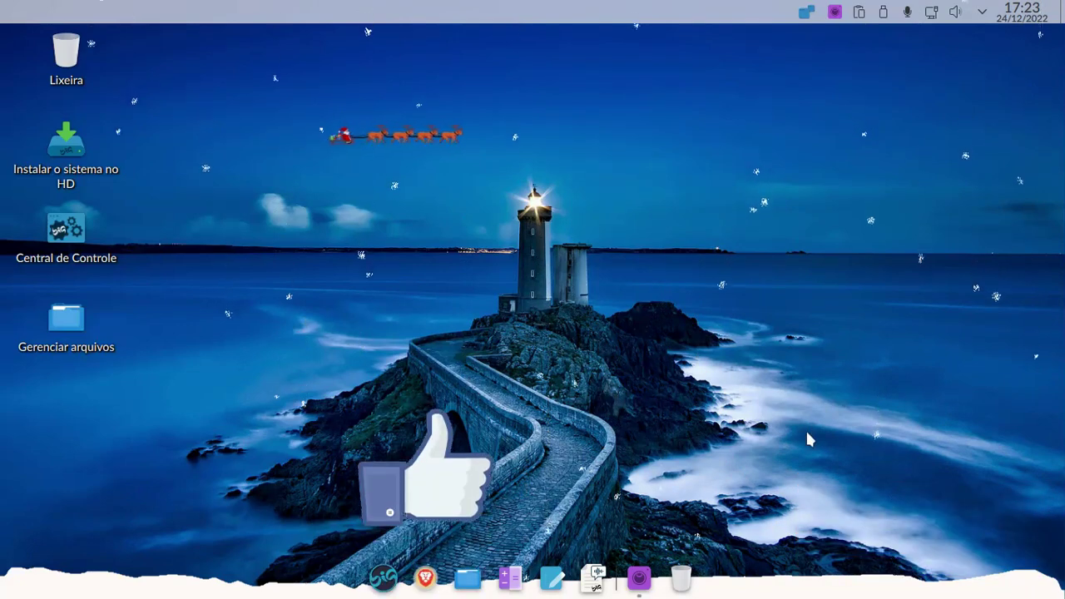
click(638, 577)
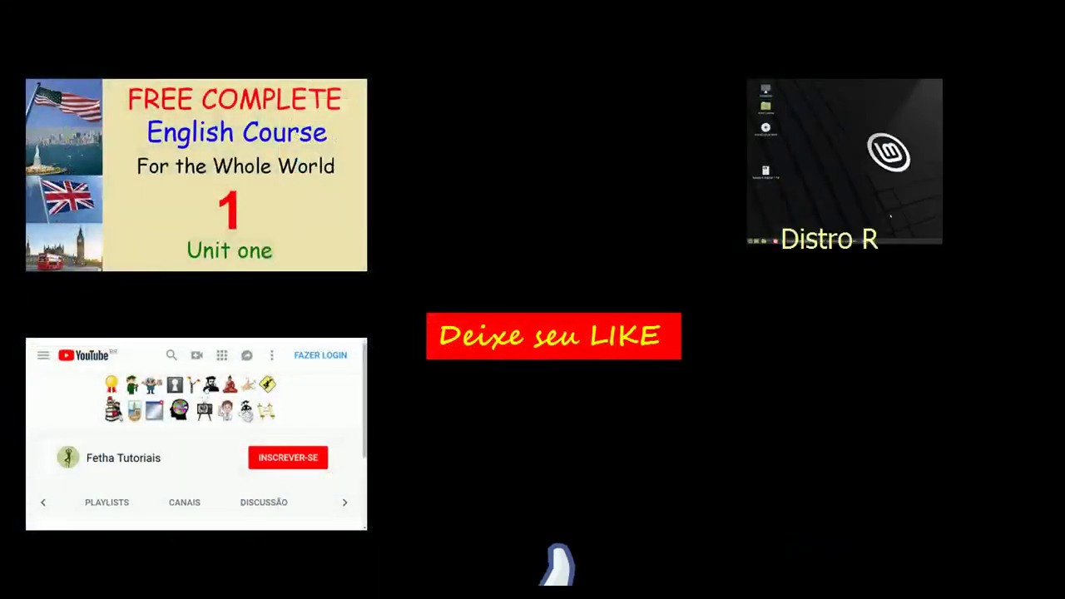